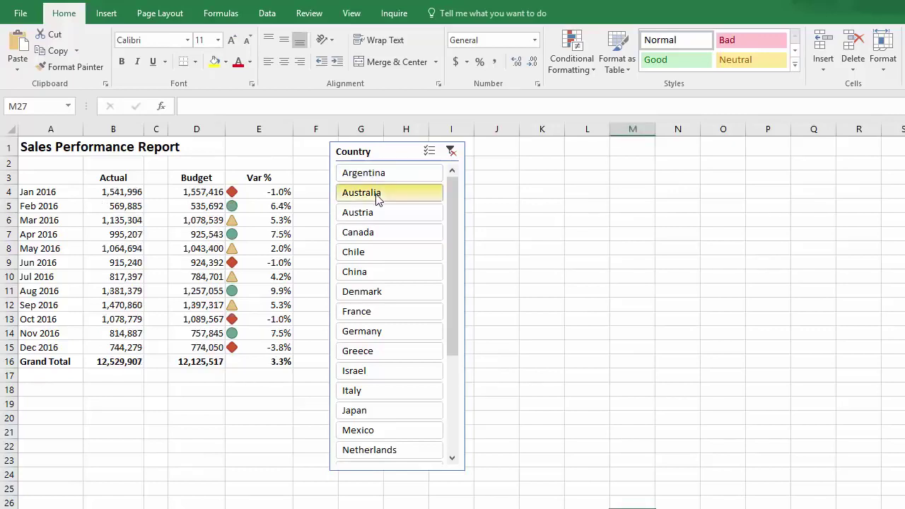
Filter the Sales Performance Report by Austria, Canada, Chile and China in turn with the Country slicer.
{"action": "left_click", "coordinate": [388, 216]}
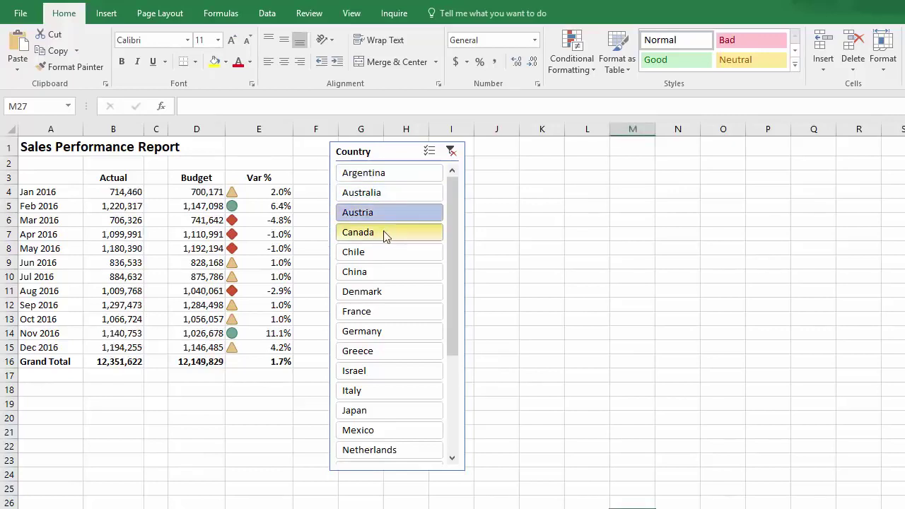
{"action": "left_click", "coordinate": [383, 232]}
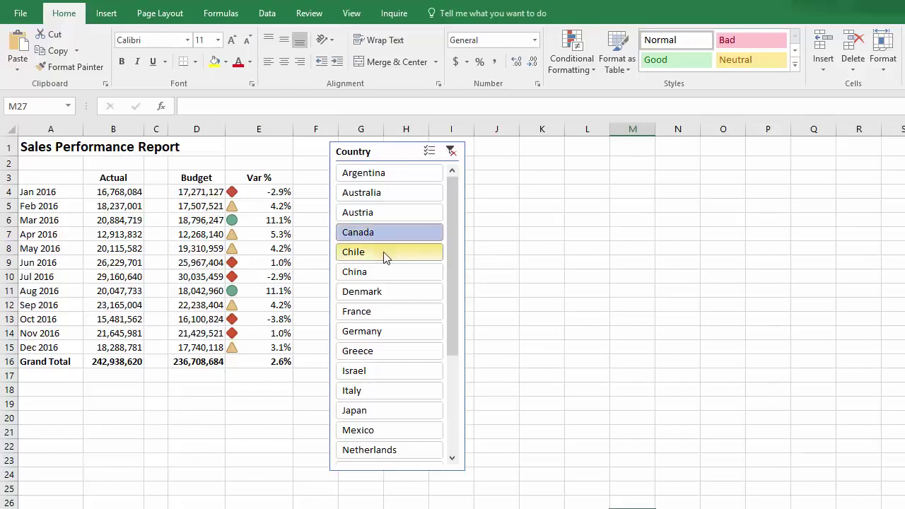
{"action": "left_click", "coordinate": [386, 257]}
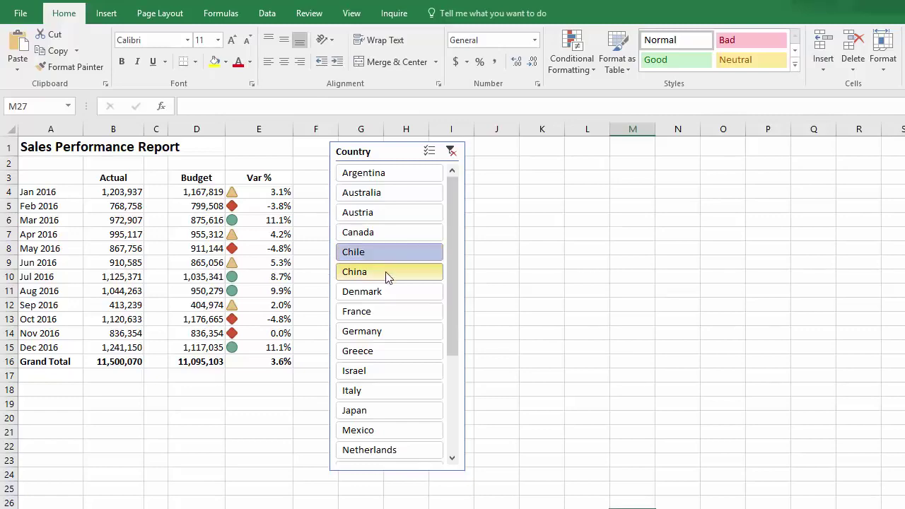
{"action": "left_click", "coordinate": [388, 277]}
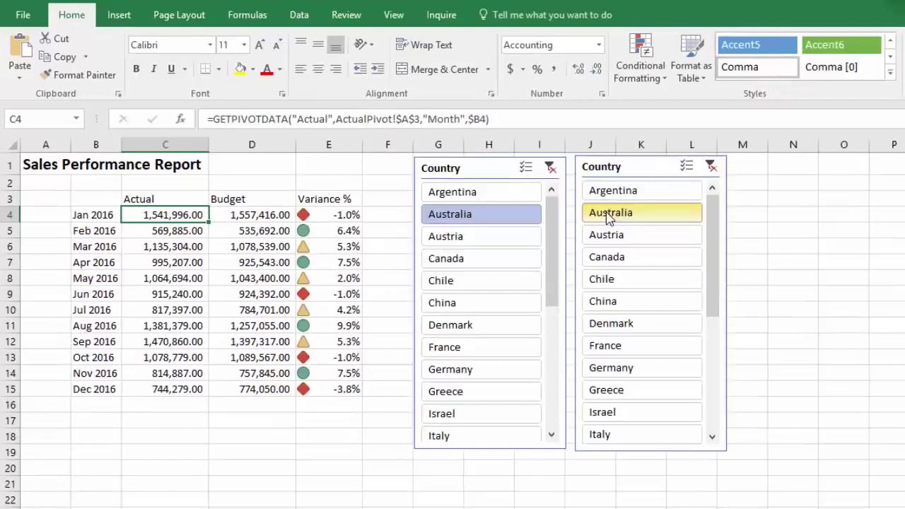
In the GETPIVOTDATA report, set both Country slicers to Austria, Canada and Chile in turn to compare actual and budget.
{"action": "left_click", "coordinate": [515, 238]}
{"action": "left_click", "coordinate": [609, 236]}
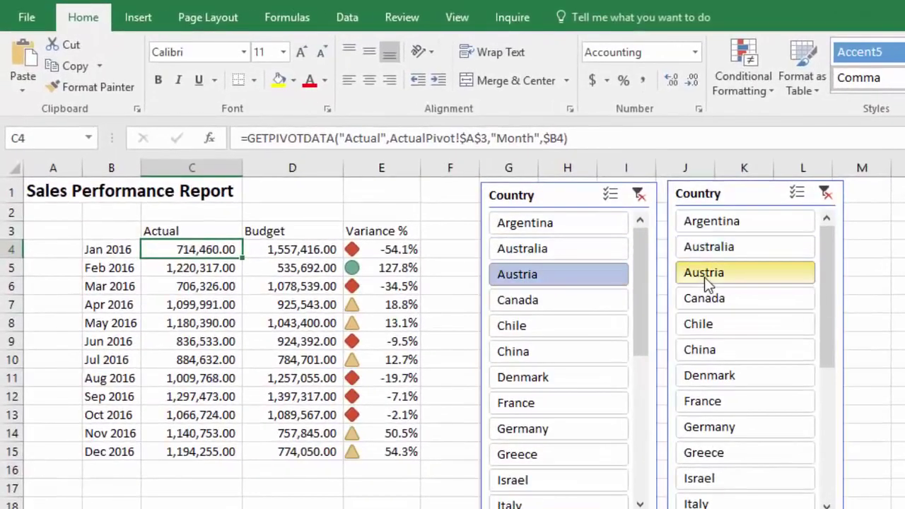
{"action": "left_click", "coordinate": [609, 301]}
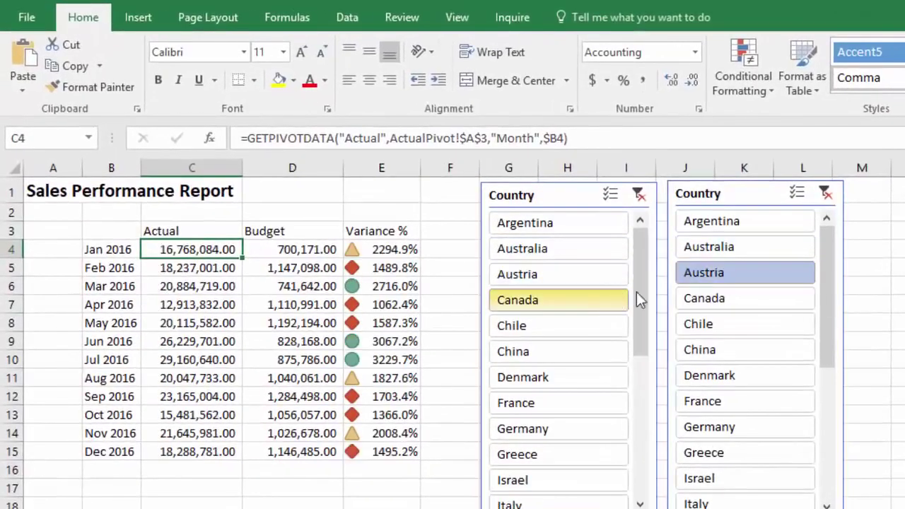
{"action": "left_click", "coordinate": [729, 299]}
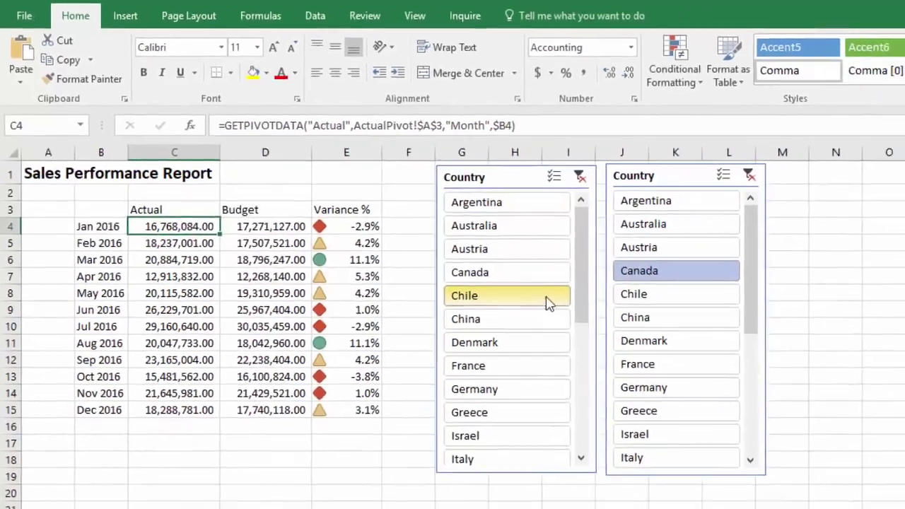
{"action": "left_click", "coordinate": [600, 329]}
{"action": "left_click", "coordinate": [715, 328]}
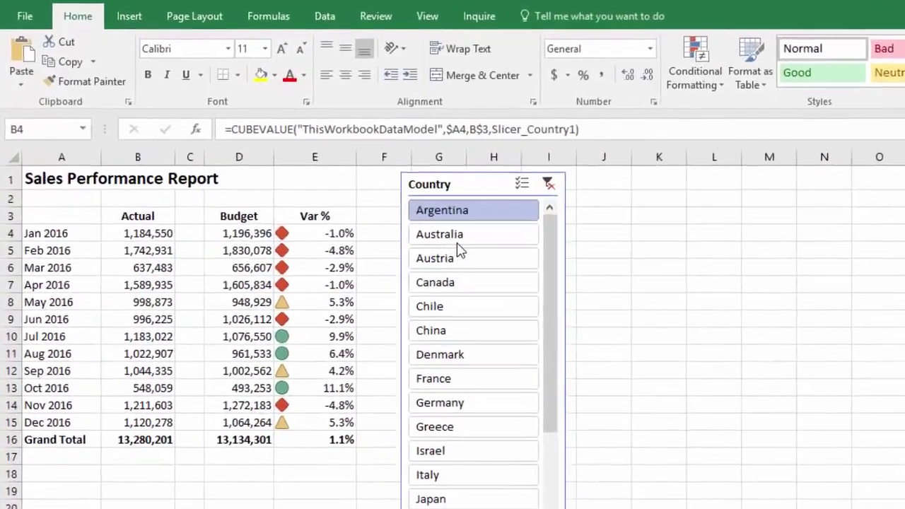
In the CUBEVALUE report, switch the single Country slicer through Australia, Austria, Canada, Chile, China and Denmark.
{"action": "left_click", "coordinate": [486, 251]}
{"action": "left_click", "coordinate": [486, 275]}
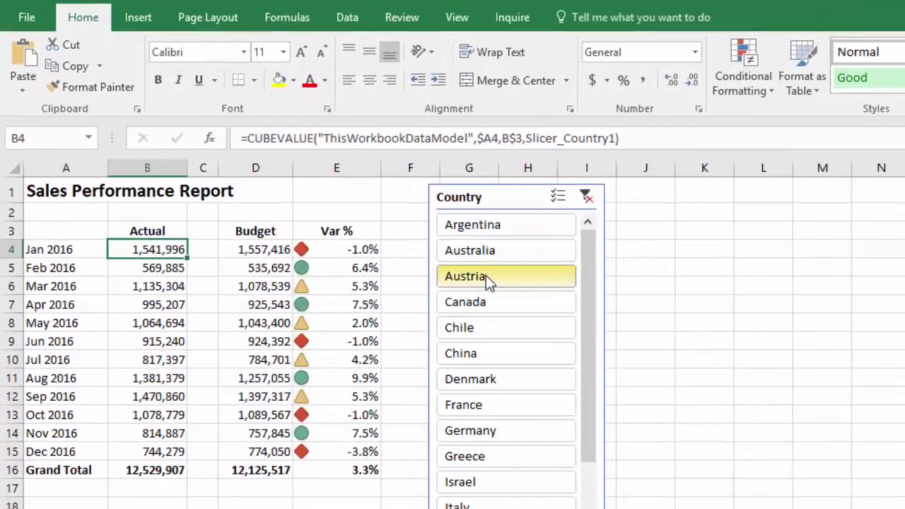
{"action": "left_click", "coordinate": [492, 308]}
{"action": "left_click", "coordinate": [493, 328]}
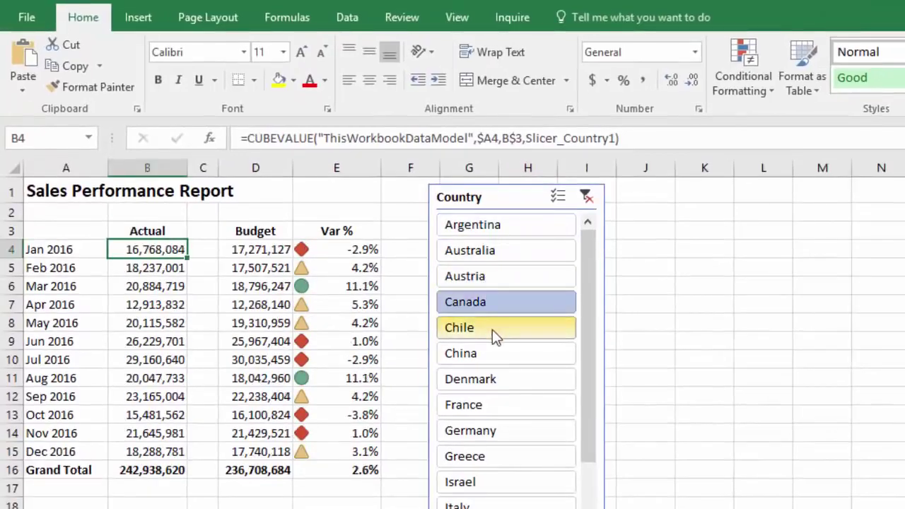
{"action": "left_click", "coordinate": [495, 354]}
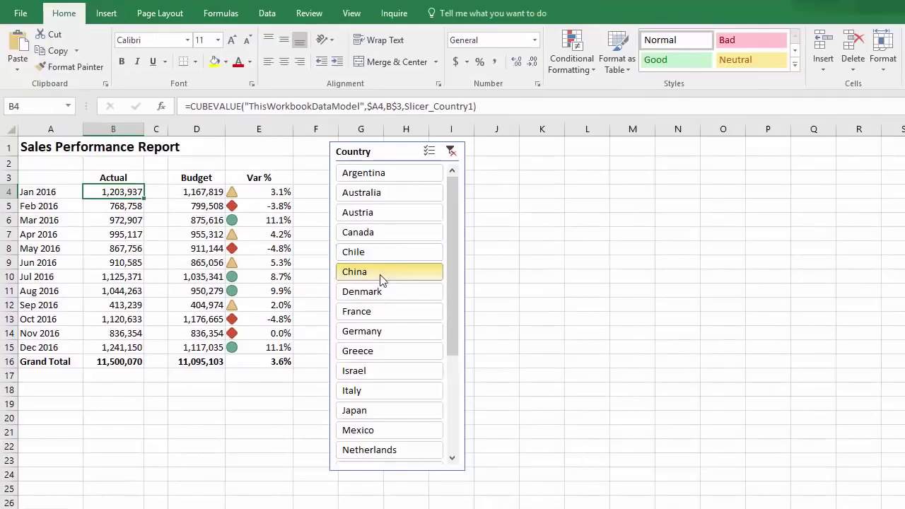
{"action": "left_click", "coordinate": [381, 280]}
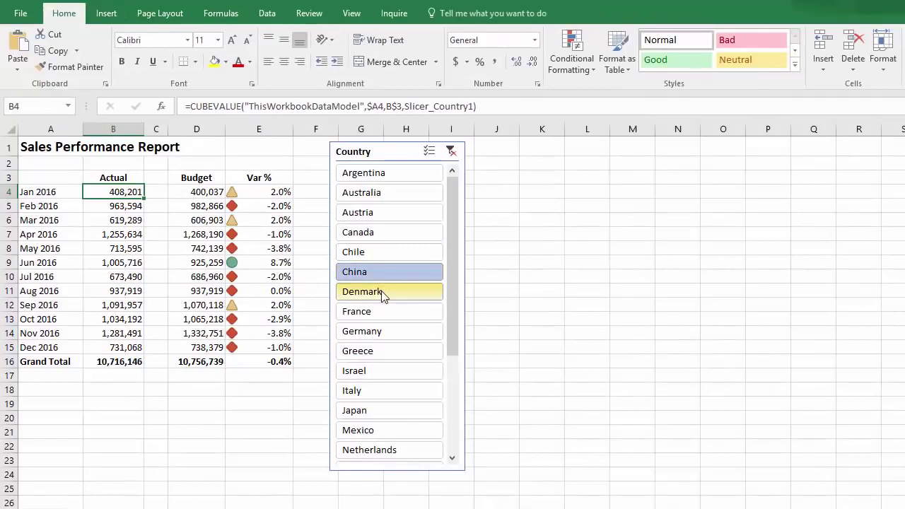
{"action": "left_click", "coordinate": [382, 290]}
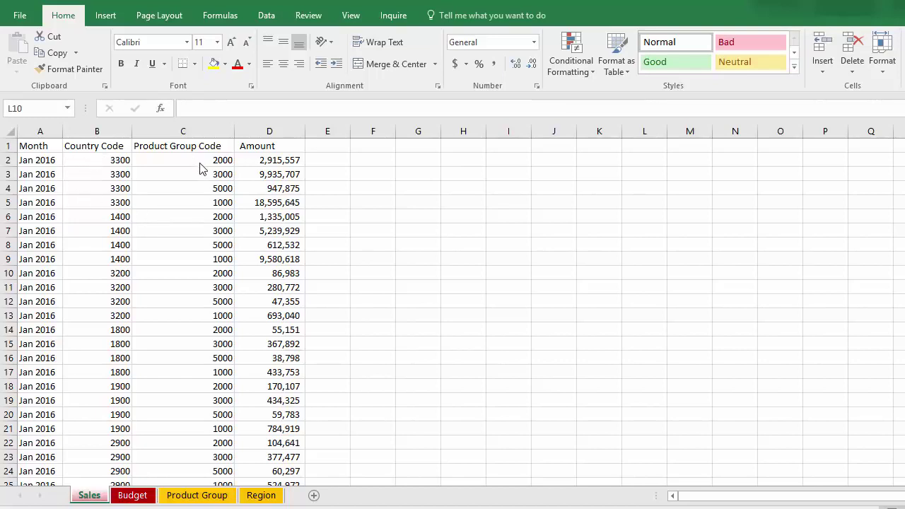
Examine the source data on the Budget, Product Group and Region sheets.
{"action": "left_click", "coordinate": [137, 499]}
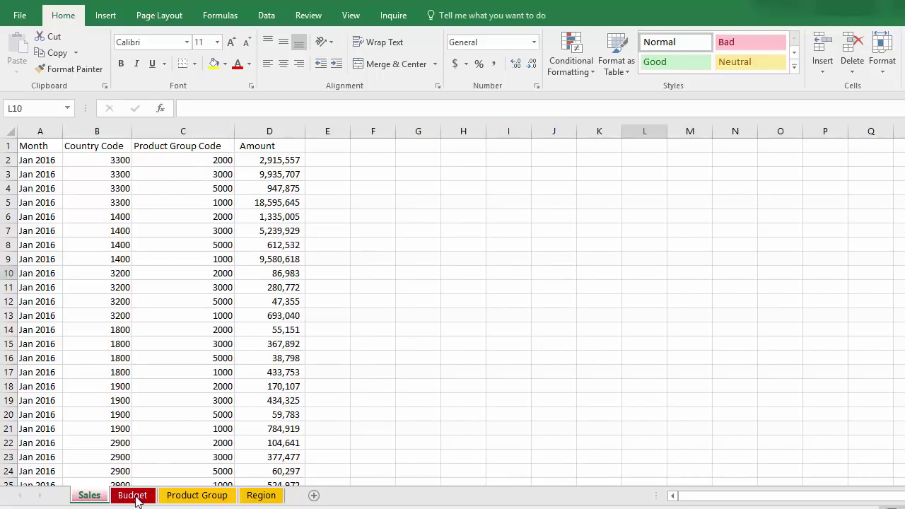
{"action": "left_click", "coordinate": [136, 498]}
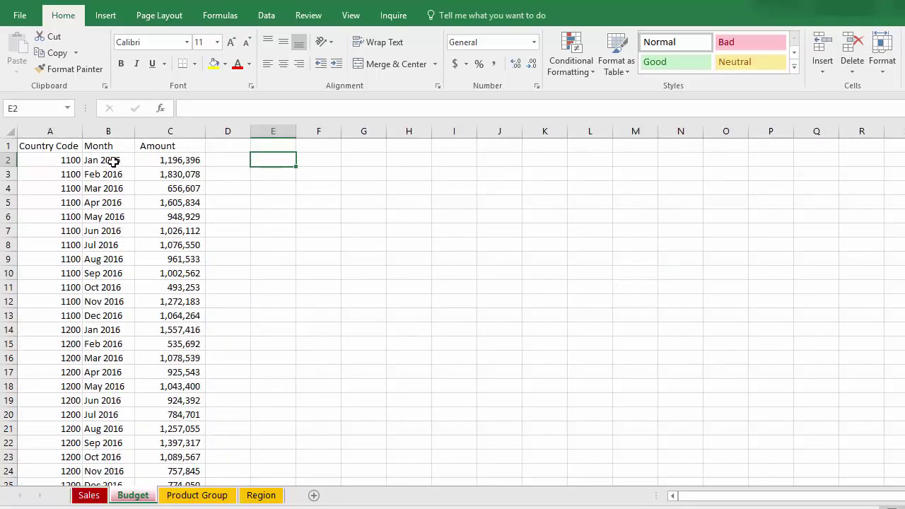
{"action": "left_click", "coordinate": [219, 499]}
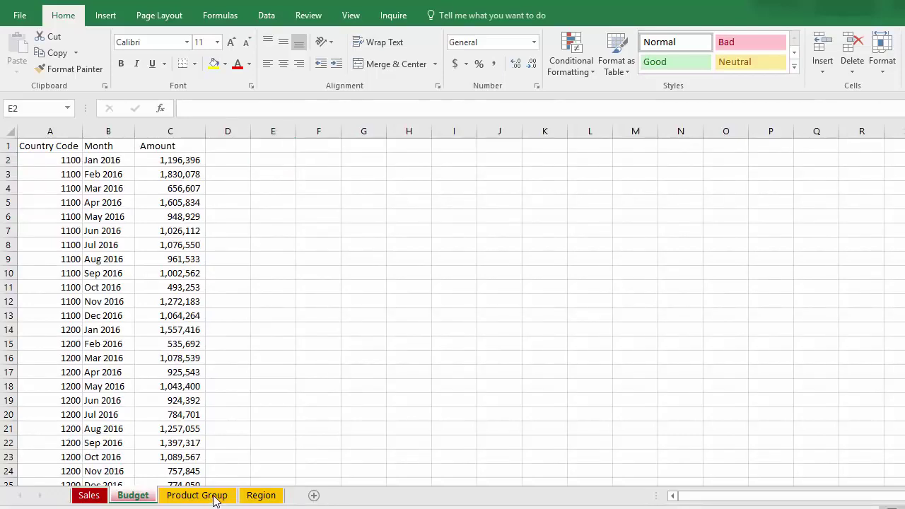
{"action": "left_click", "coordinate": [216, 498]}
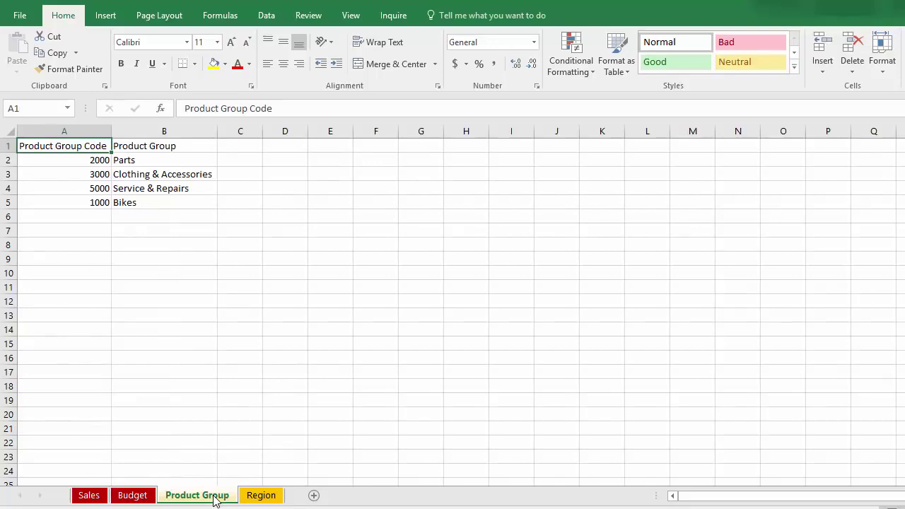
{"action": "left_click", "coordinate": [261, 497]}
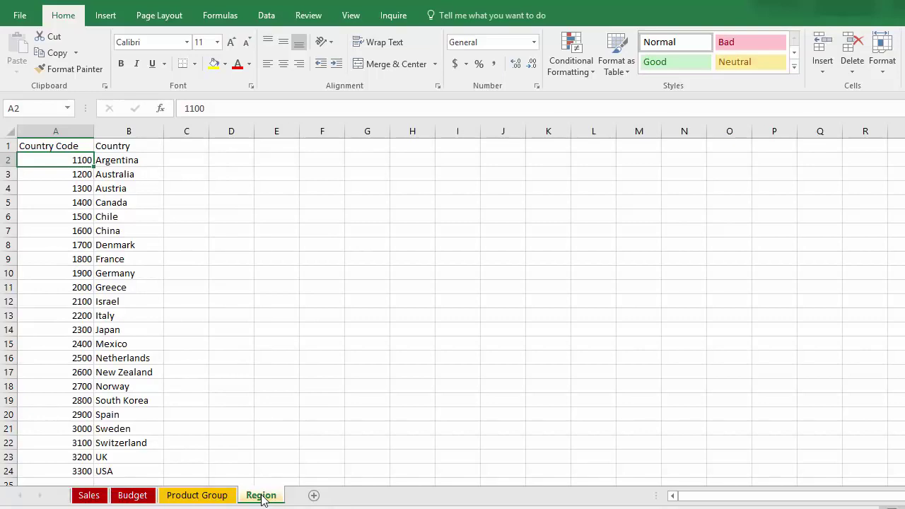
Convert the Sales sheet data range $A$1:$D$1105 into a table with headers.
{"action": "left_click", "coordinate": [88, 496]}
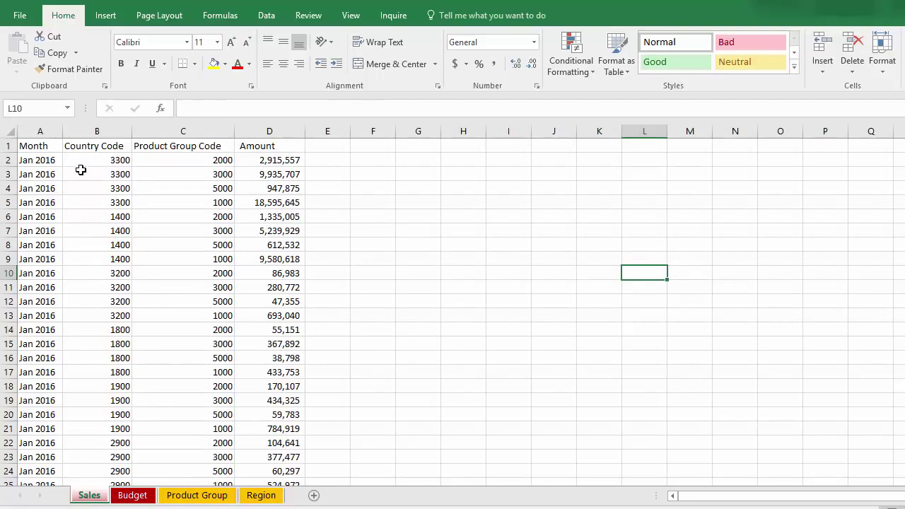
{"action": "left_click", "coordinate": [85, 160]}
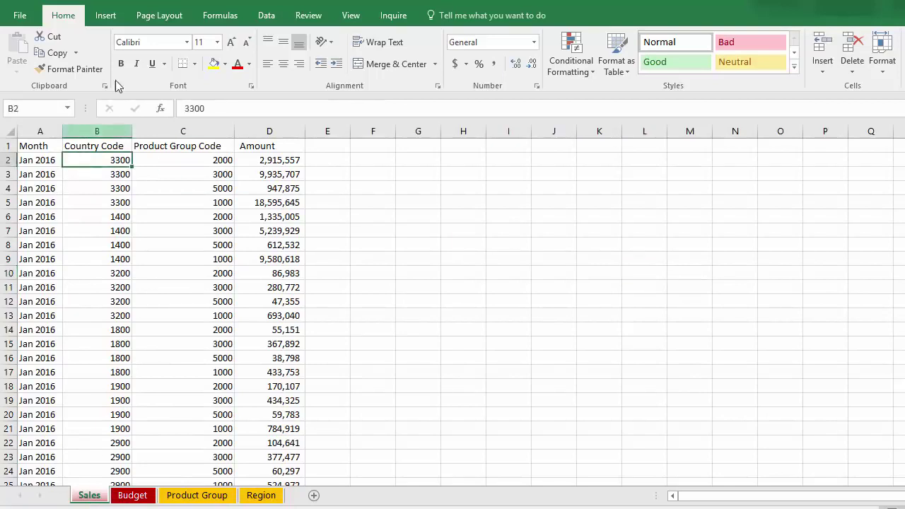
{"action": "left_click", "coordinate": [108, 17]}
{"action": "left_click", "coordinate": [121, 51]}
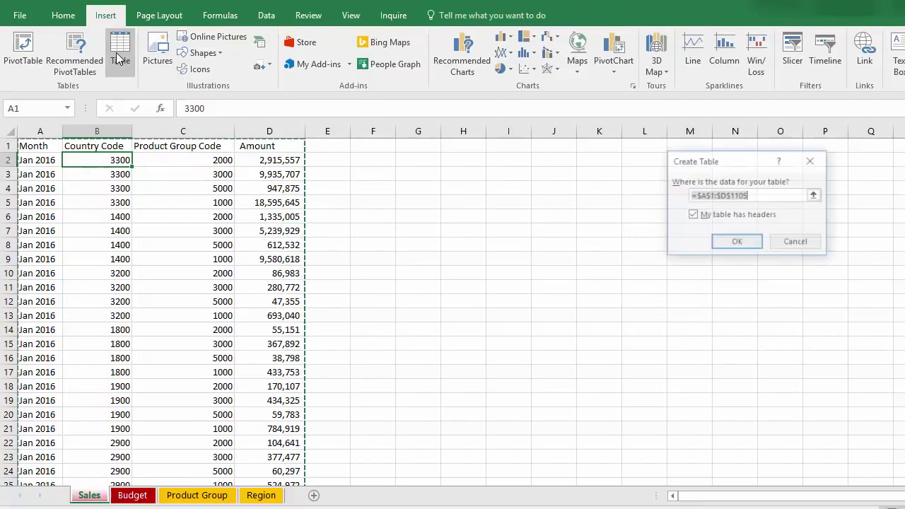
{"action": "left_click", "coordinate": [738, 243]}
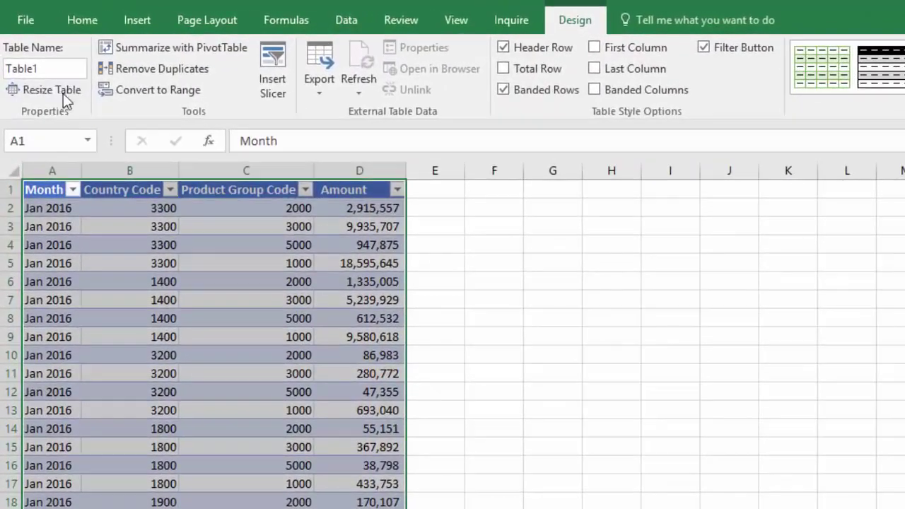
Name the new table on the Sales sheet Sales.
{"action": "left_click", "coordinate": [51, 59]}
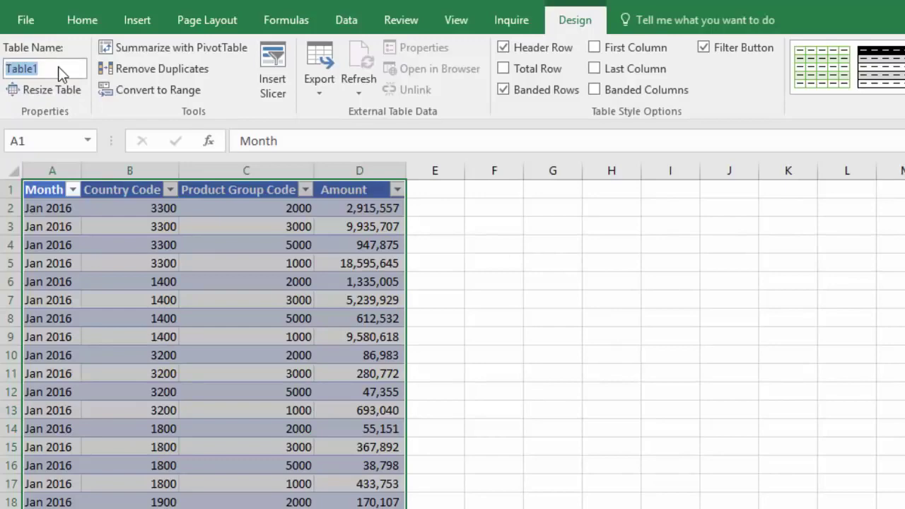
{"action": "type", "text": "Sales"}
{"action": "key", "text": "Return"}
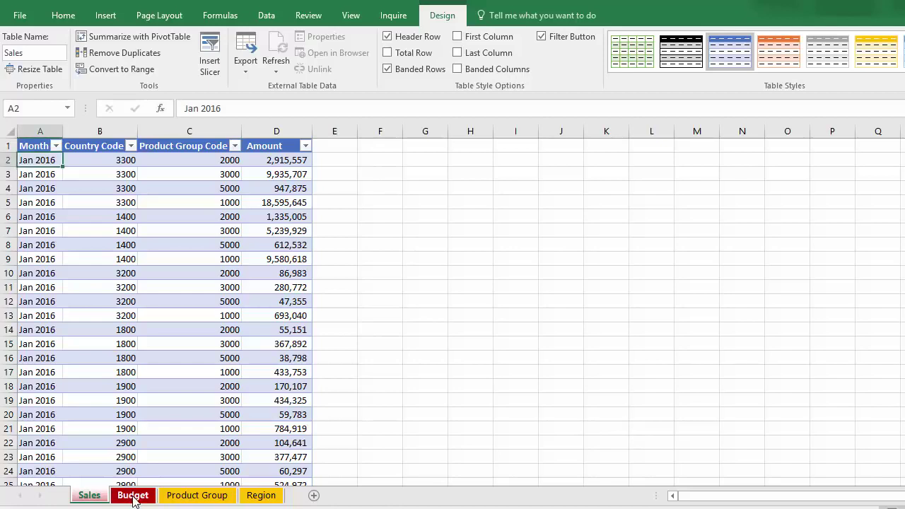
Check the tables and their names on the Budget, Product Group and Region sheets.
{"action": "left_click", "coordinate": [134, 499]}
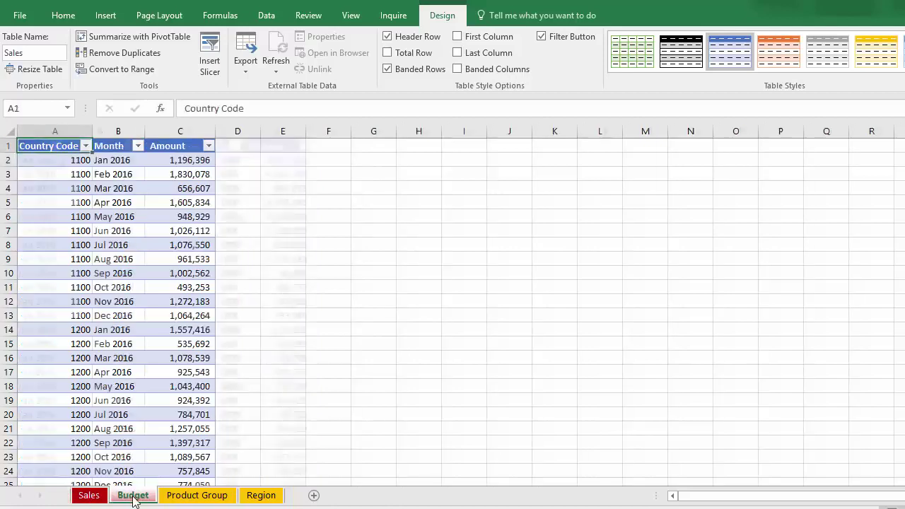
{"action": "left_click", "coordinate": [192, 498]}
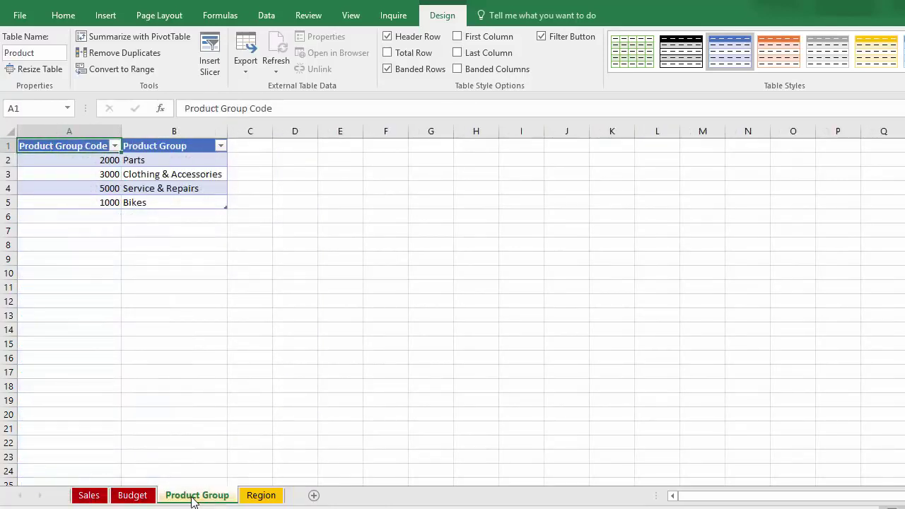
{"action": "left_click", "coordinate": [260, 497]}
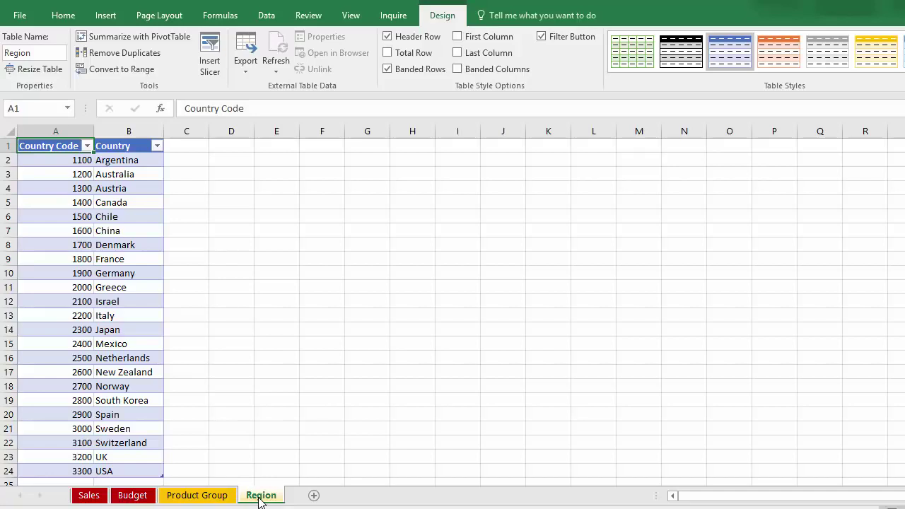
Insert two blank columns before the Amount column of the Sales table.
{"action": "left_click", "coordinate": [89, 495]}
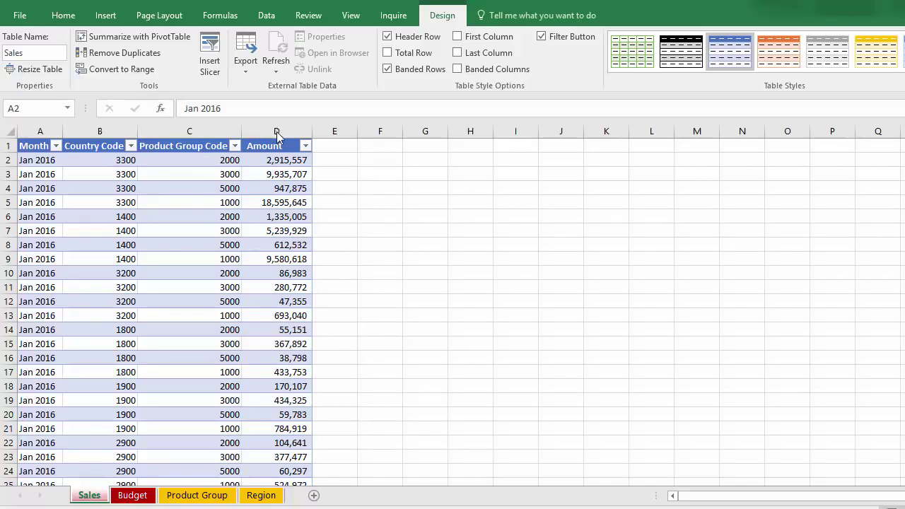
{"action": "left_click_drag", "start_coordinate": [276, 130], "coordinate": [350, 134]}
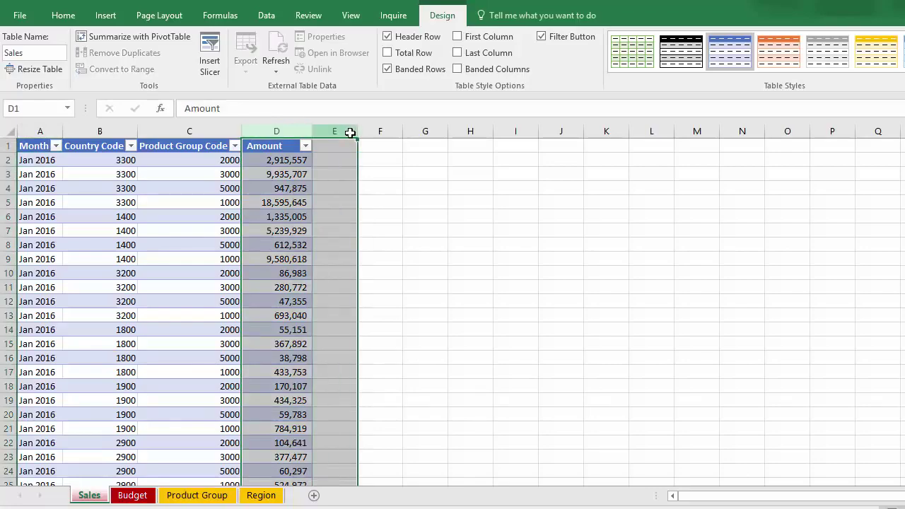
{"action": "right_click", "coordinate": [351, 135]}
{"action": "left_click", "coordinate": [385, 233]}
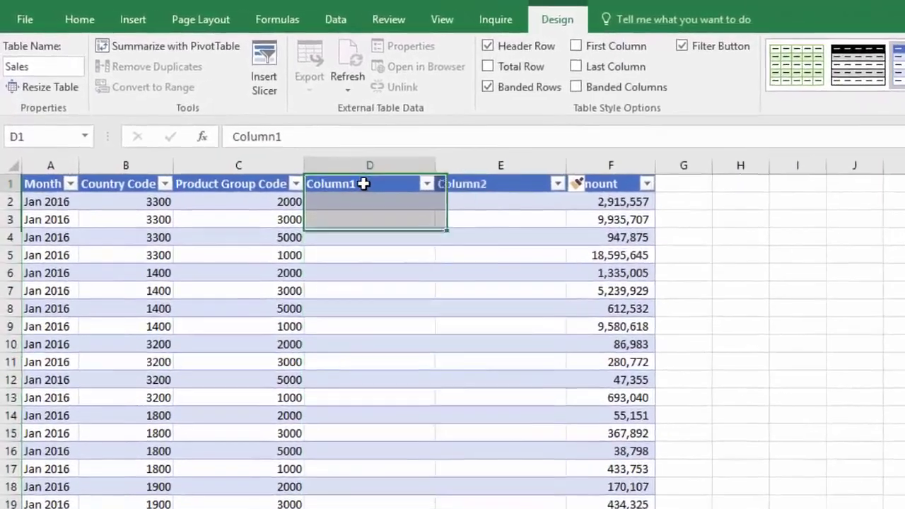
Title the two new Sales table columns Country and Product.
{"action": "left_click", "coordinate": [363, 183]}
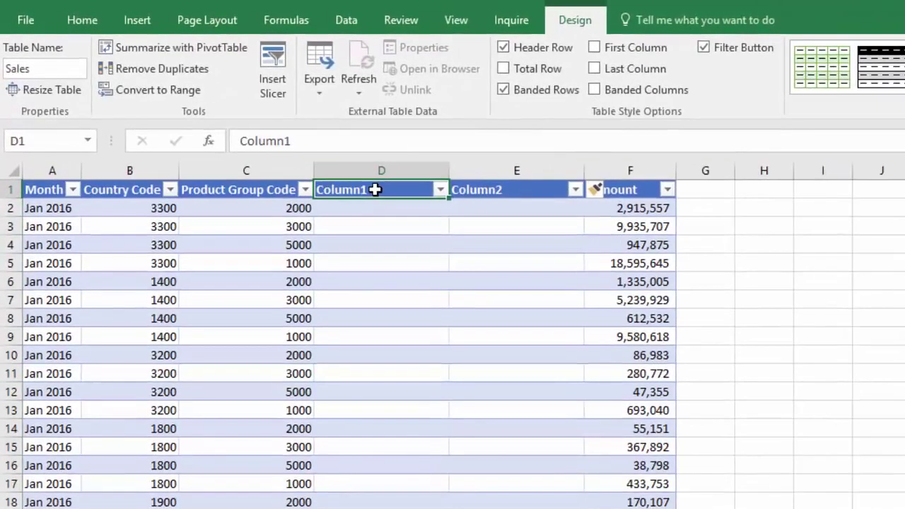
{"action": "type", "text": "Country"}
{"action": "key", "text": "Tab"}
{"action": "type", "text": "Produ"}
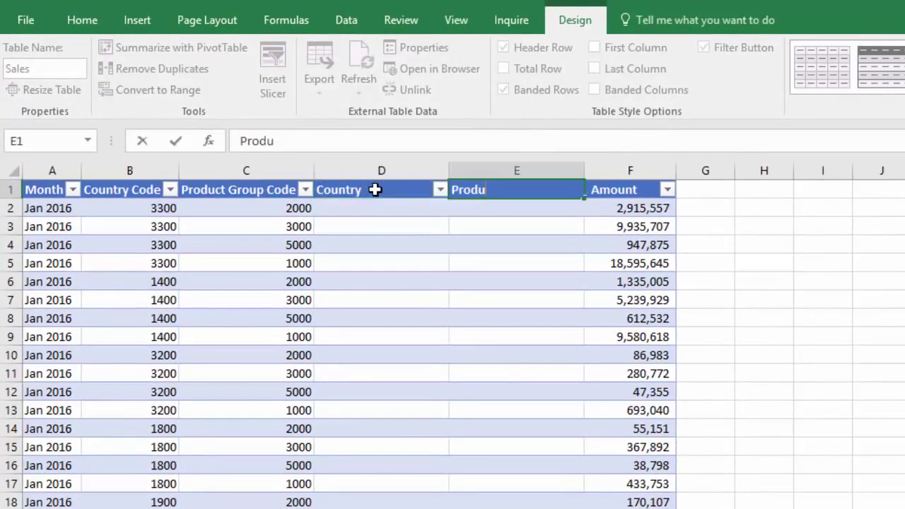
{"action": "type", "text": "ct"}
{"action": "key", "text": "Return"}
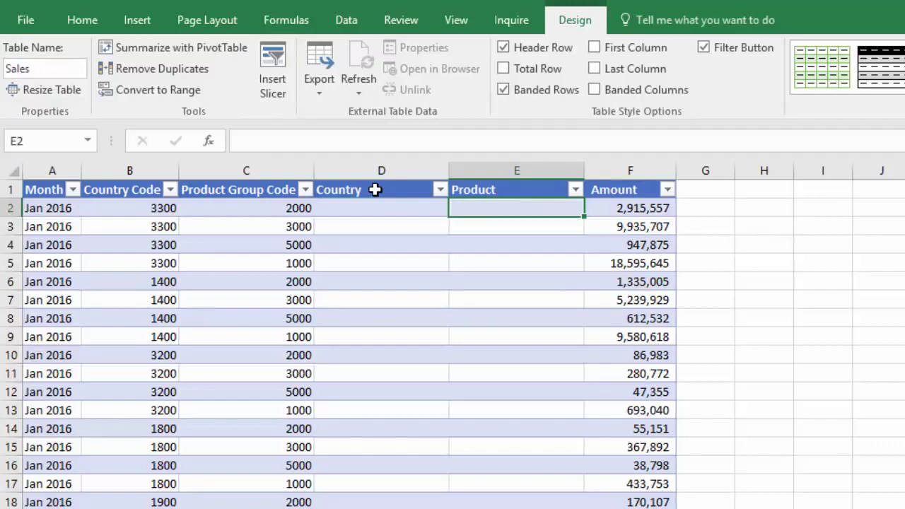
Fill the Country column of the Sales table with =VLOOKUP([@[Country Code]],Region,2,0).
{"action": "left_click", "coordinate": [380, 211]}
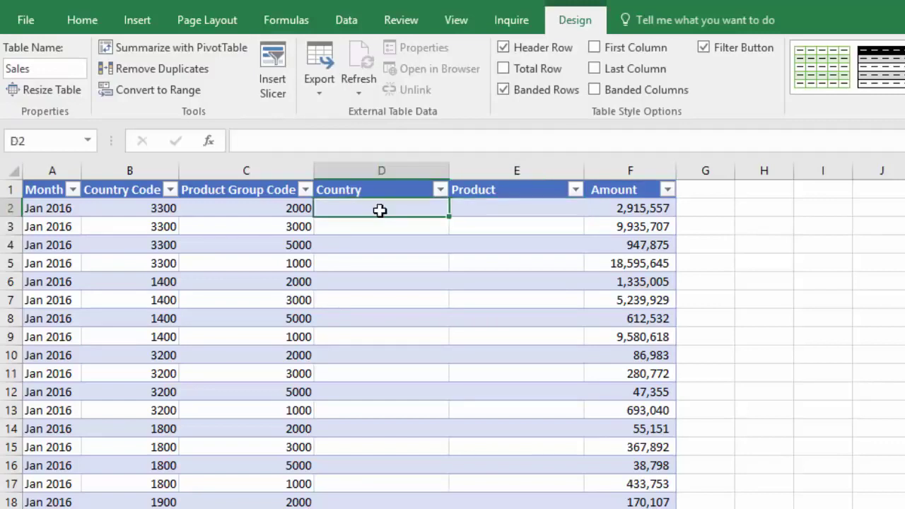
{"action": "type", "text": "=vl"}
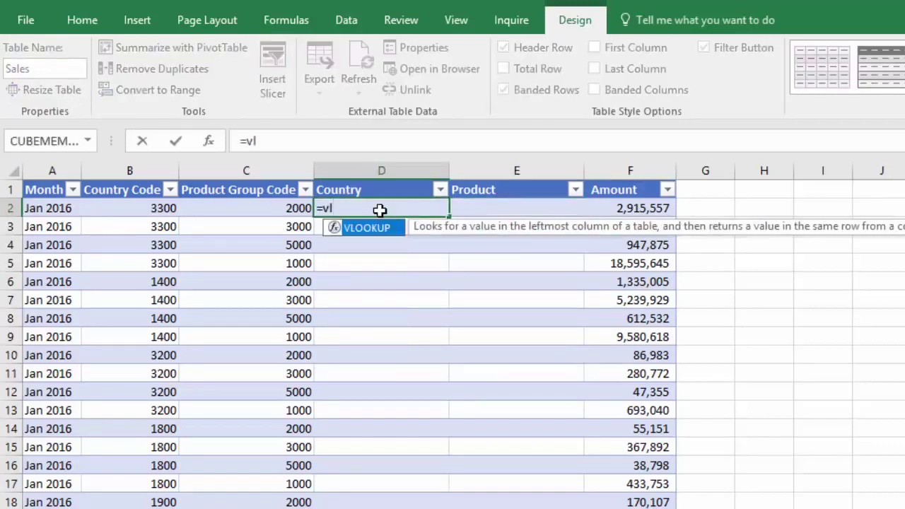
{"action": "key", "text": "Tab"}
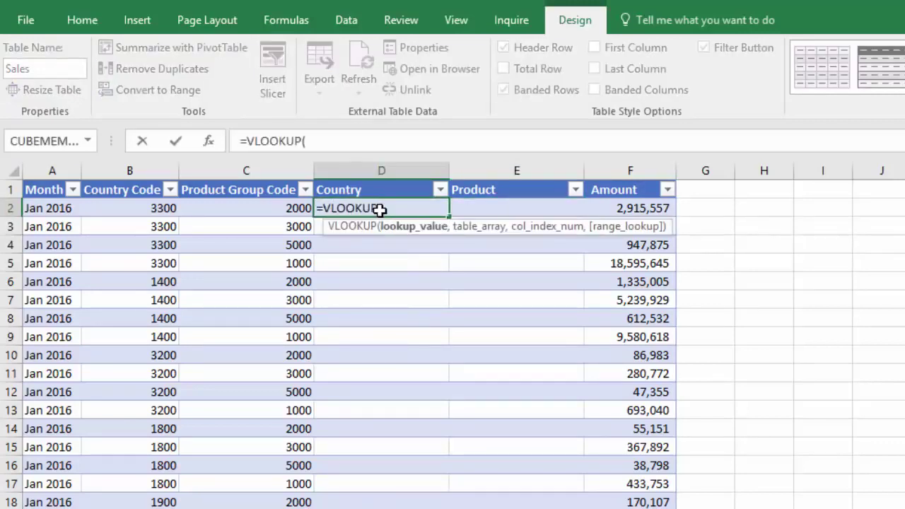
{"action": "left_click", "coordinate": [138, 208]}
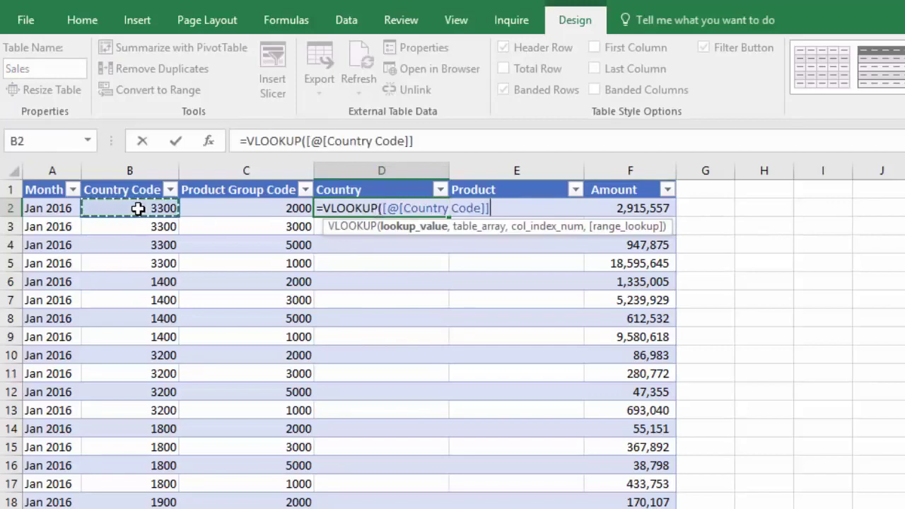
{"action": "type", "text": ","}
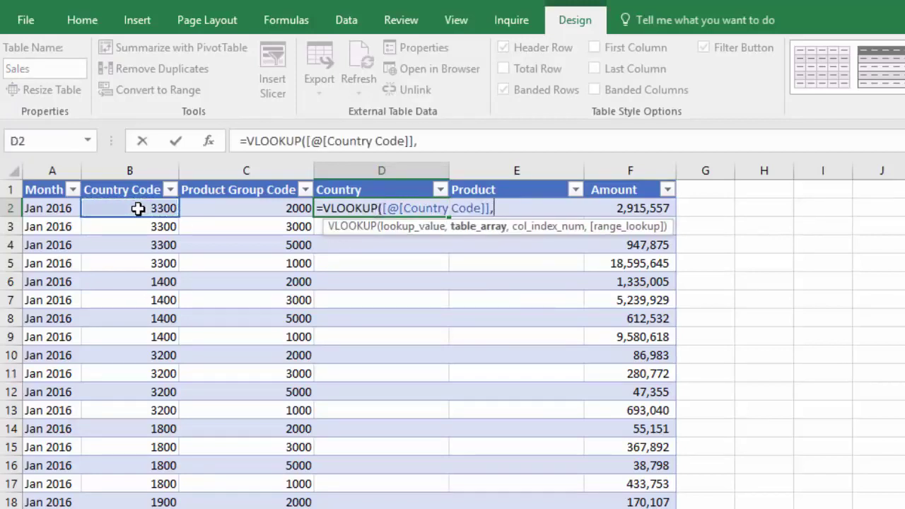
{"action": "type", "text": "reg"}
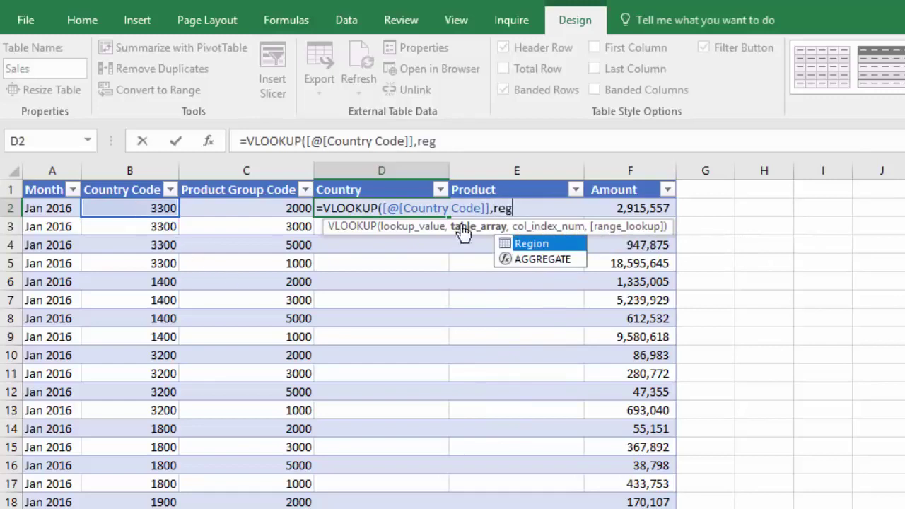
{"action": "double_click", "coordinate": [539, 244]}
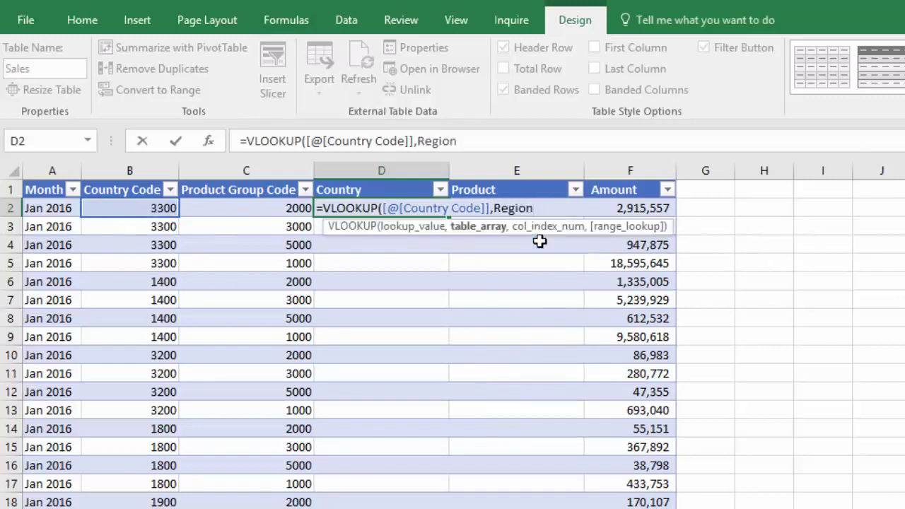
{"action": "type", "text": ",2,0)"}
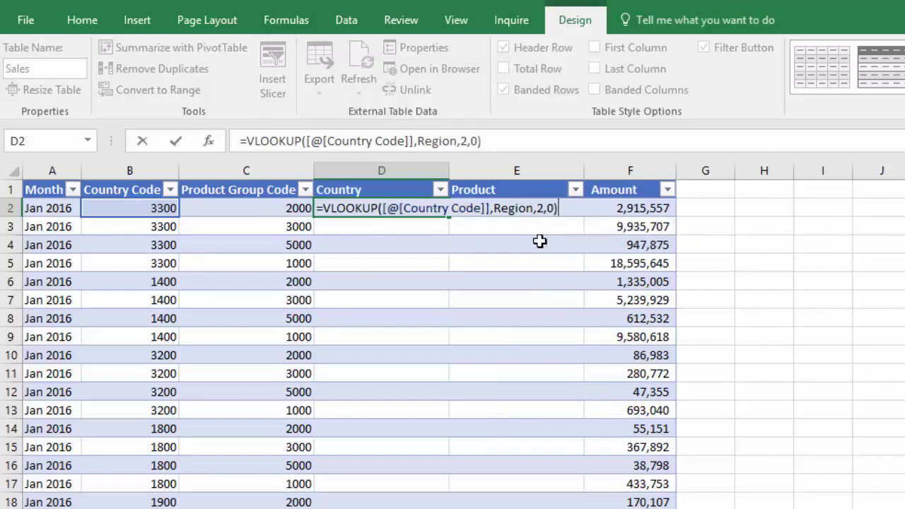
Fill the Product column of the Sales table with =VLOOKUP([@[Product Group Code]],Product,2,0).
{"action": "left_click", "coordinate": [491, 209]}
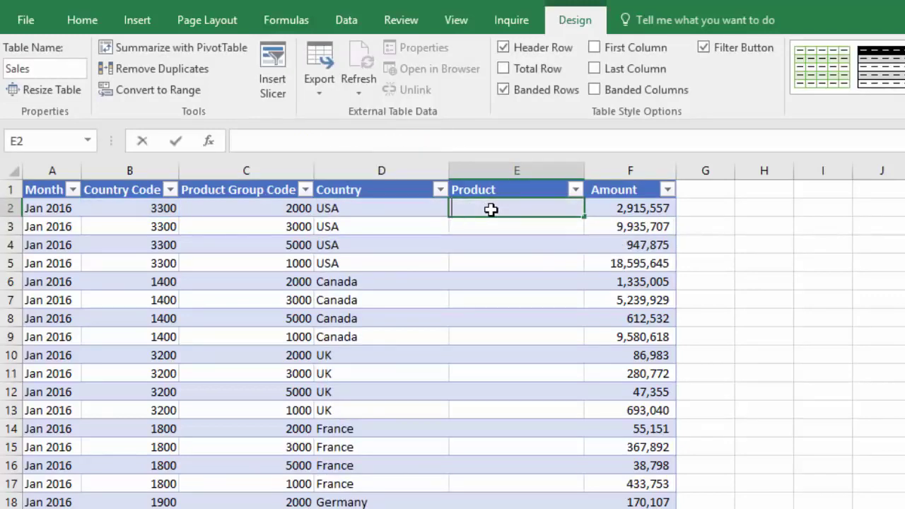
{"action": "type", "text": "=vl"}
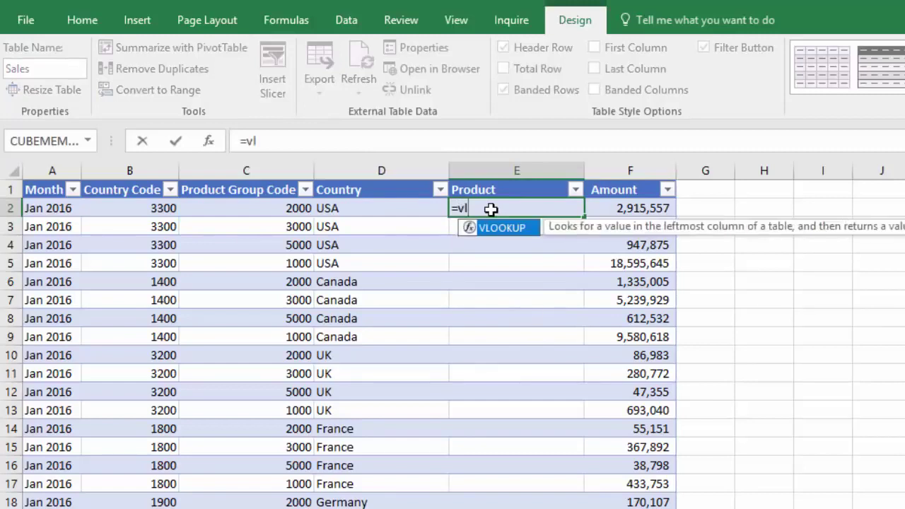
{"action": "key", "text": "Tab"}
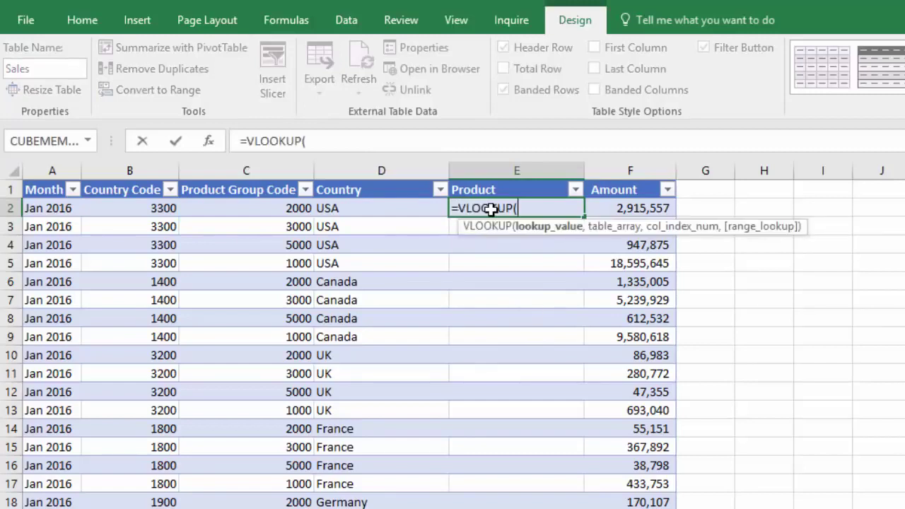
{"action": "left_click", "coordinate": [281, 208]}
{"action": "type", "text": ",pr"}
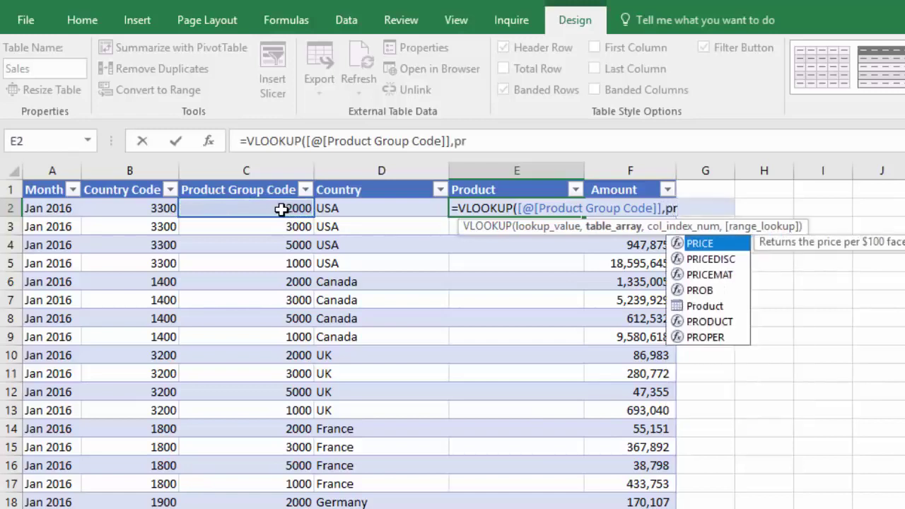
{"action": "double_click", "coordinate": [698, 305]}
{"action": "type", "text": ",2,0)"}
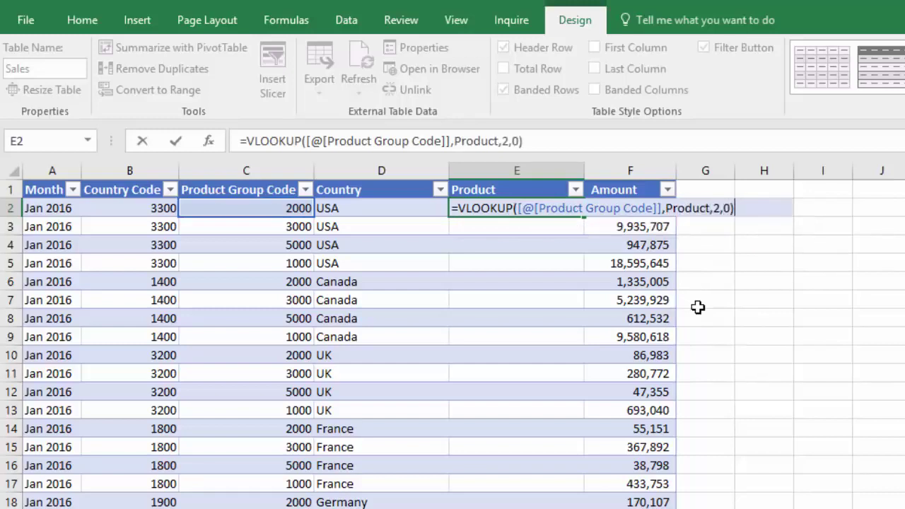
{"action": "key", "text": "Return"}
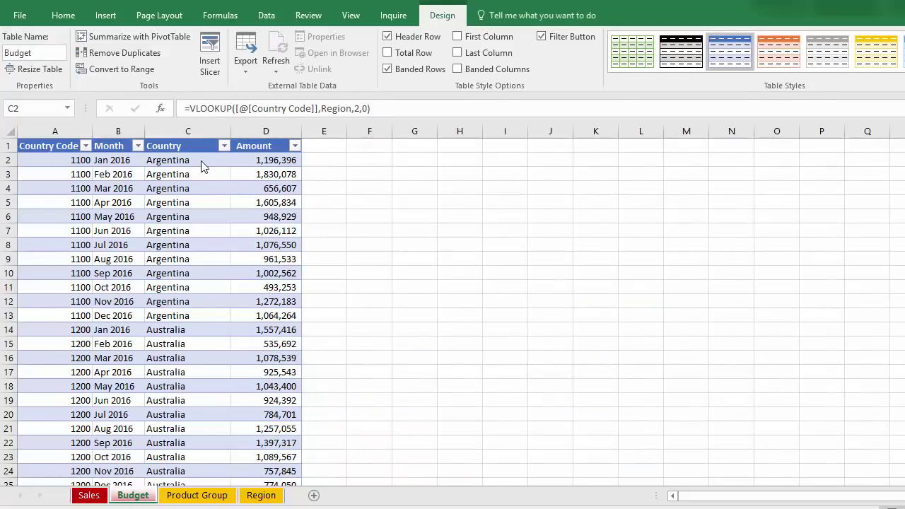
Create a PivotTable from the Sales table on a new worksheet.
{"action": "key", "text": "ctrl+Page_Up"}
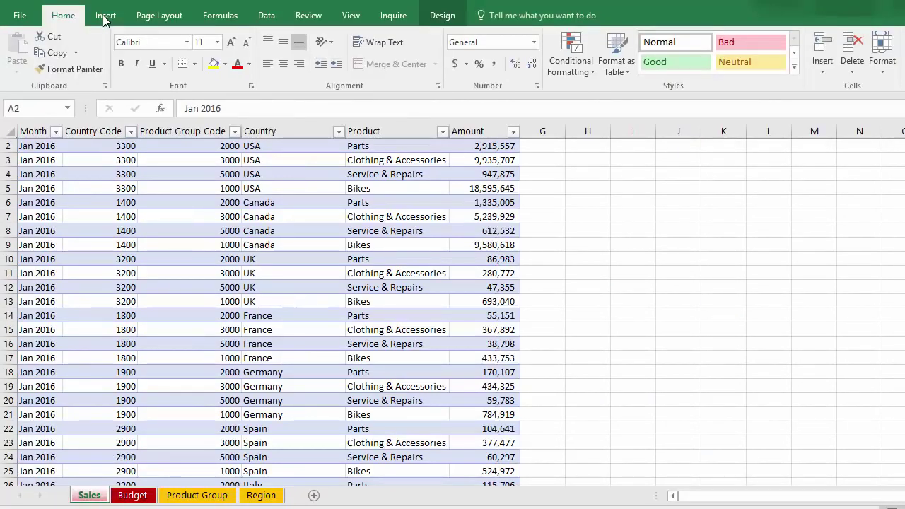
{"action": "left_click", "coordinate": [105, 17]}
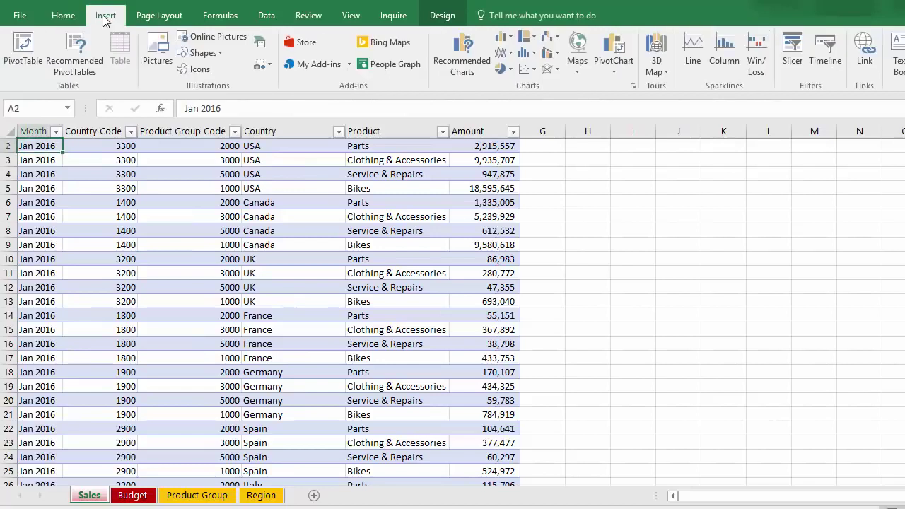
{"action": "left_click", "coordinate": [22, 50]}
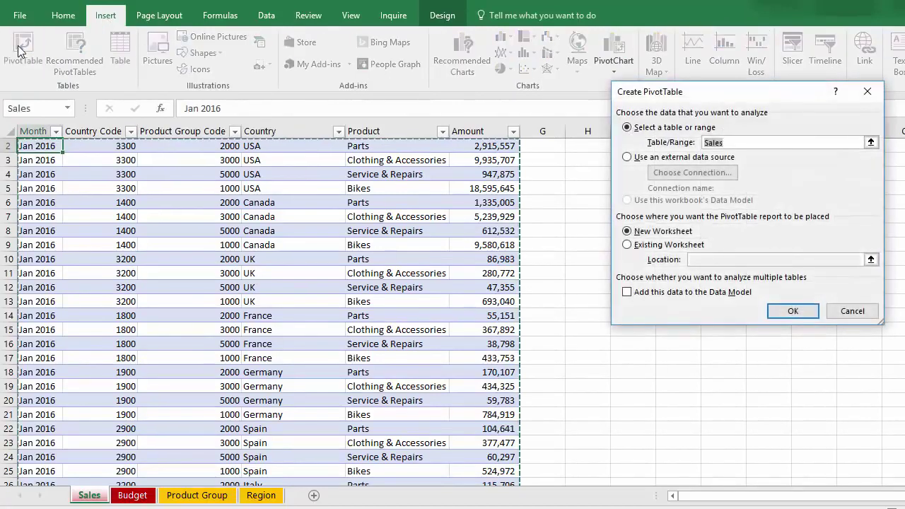
{"action": "left_click", "coordinate": [788, 315]}
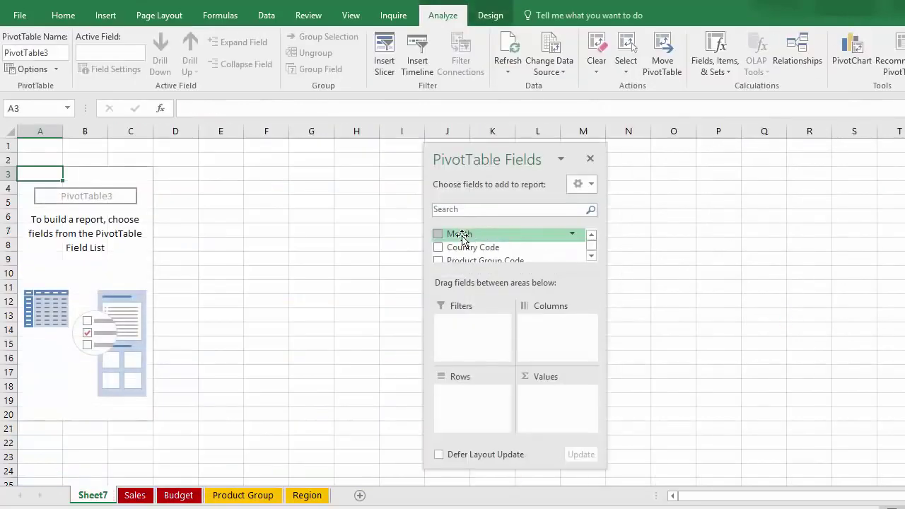
Put Month in the PivotTable's rows and the sum of Amount in its values.
{"action": "left_click_drag", "start_coordinate": [461, 239], "coordinate": [456, 404]}
{"action": "left_click", "coordinate": [592, 255]}
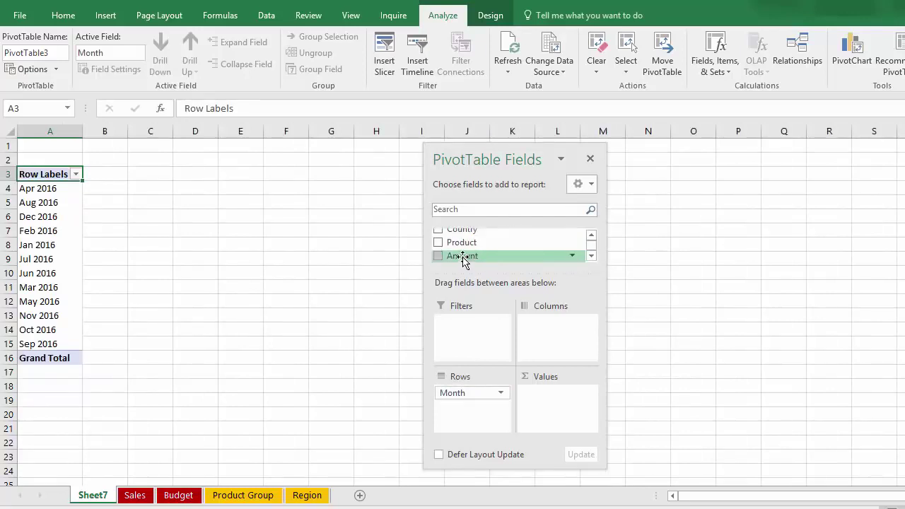
{"action": "left_click_drag", "start_coordinate": [464, 259], "coordinate": [556, 401]}
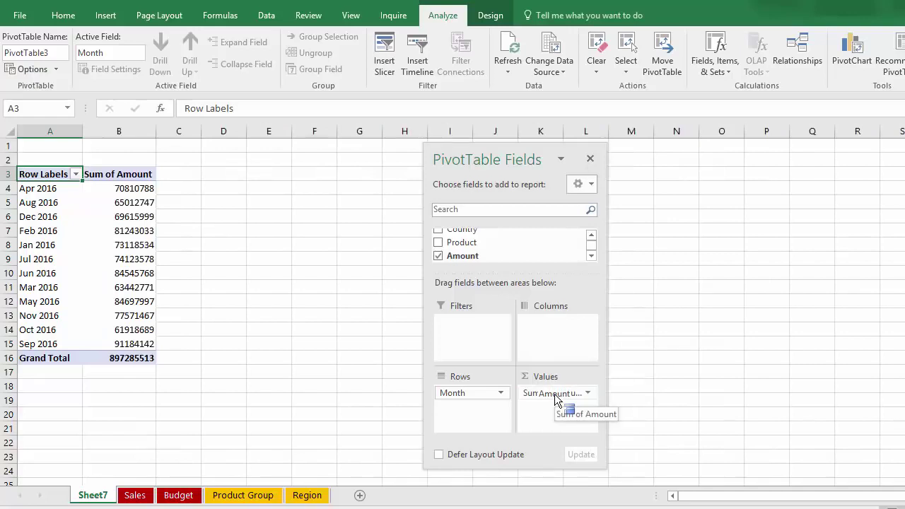
Name the summed Amount field Actual and give it the Number format with a thousands separator and 0 decimal places.
{"action": "left_click", "coordinate": [588, 394]}
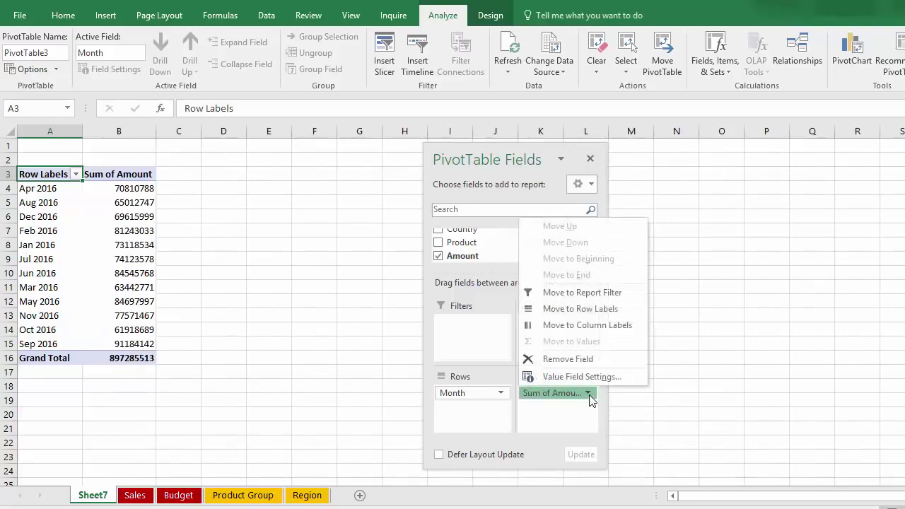
{"action": "left_click", "coordinate": [588, 379]}
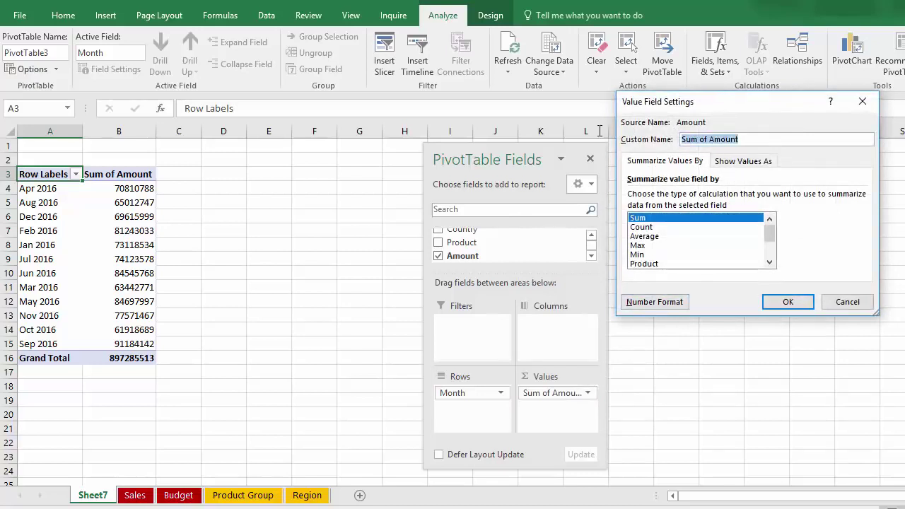
{"action": "type", "text": "Actual"}
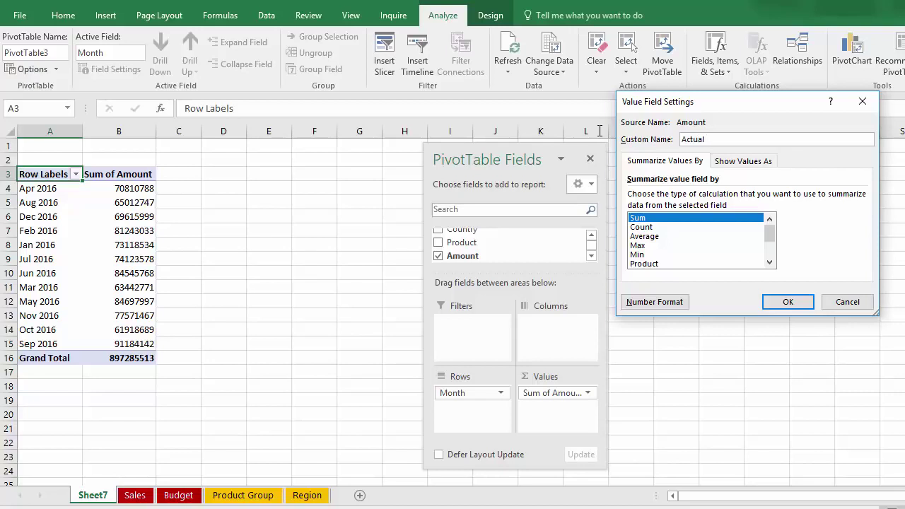
{"action": "left_click", "coordinate": [669, 305]}
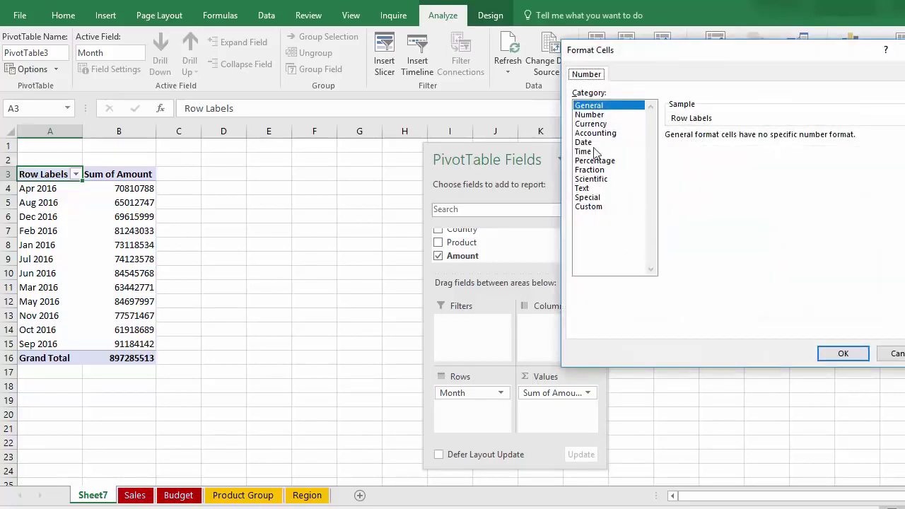
{"action": "left_click", "coordinate": [590, 115]}
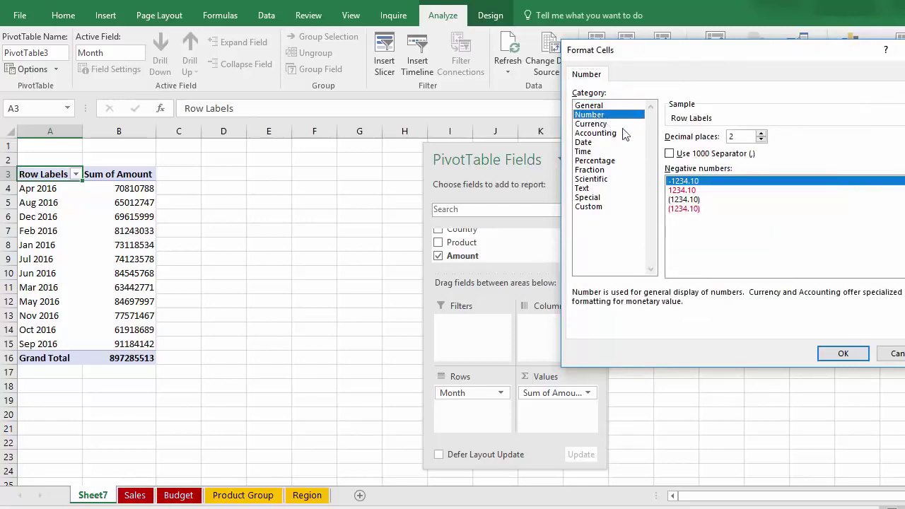
{"action": "left_click", "coordinate": [670, 154]}
{"action": "left_click", "coordinate": [762, 140]}
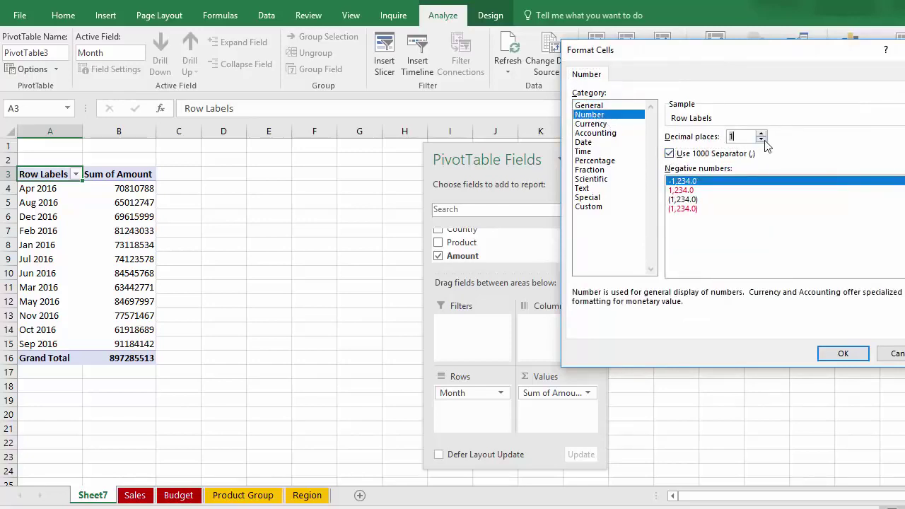
{"action": "left_click", "coordinate": [764, 140]}
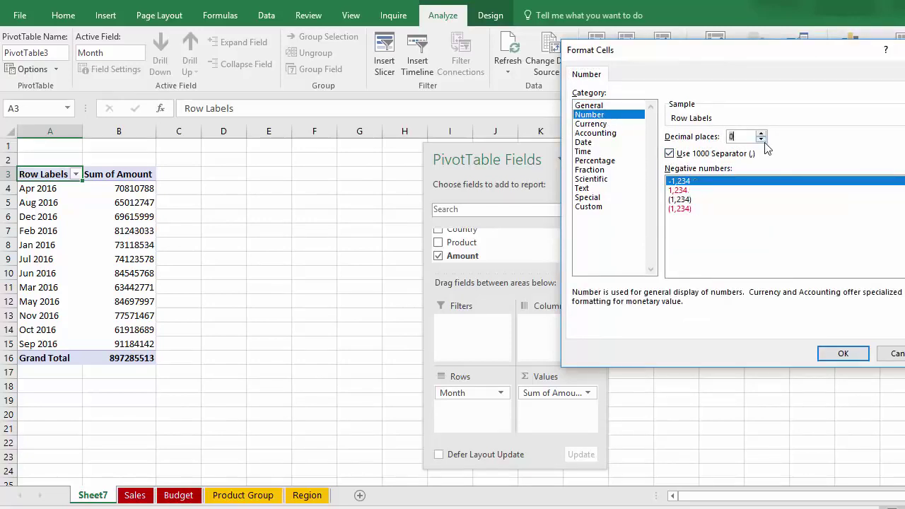
{"action": "left_click", "coordinate": [848, 355]}
{"action": "left_click", "coordinate": [799, 306]}
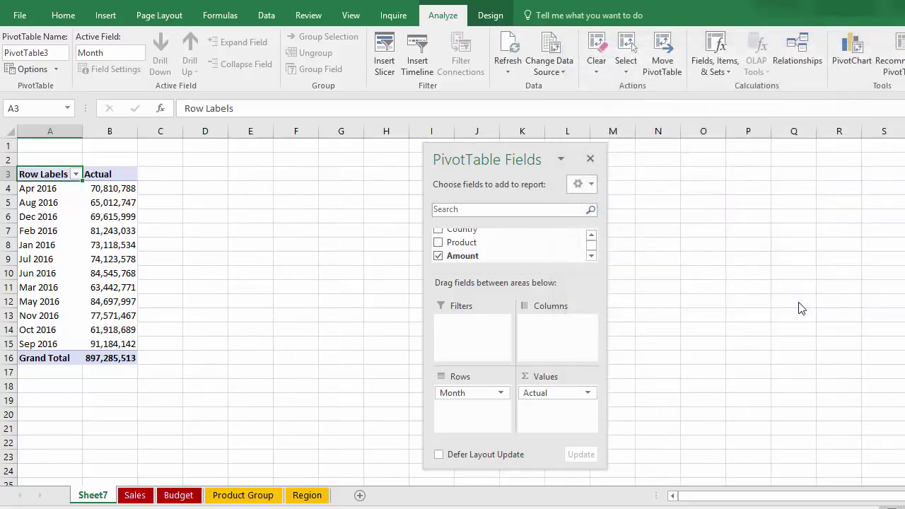
Insert a Country slicer beside the PivotTable, starting at column D, and filter it to Argentina.
{"action": "left_click", "coordinate": [384, 53]}
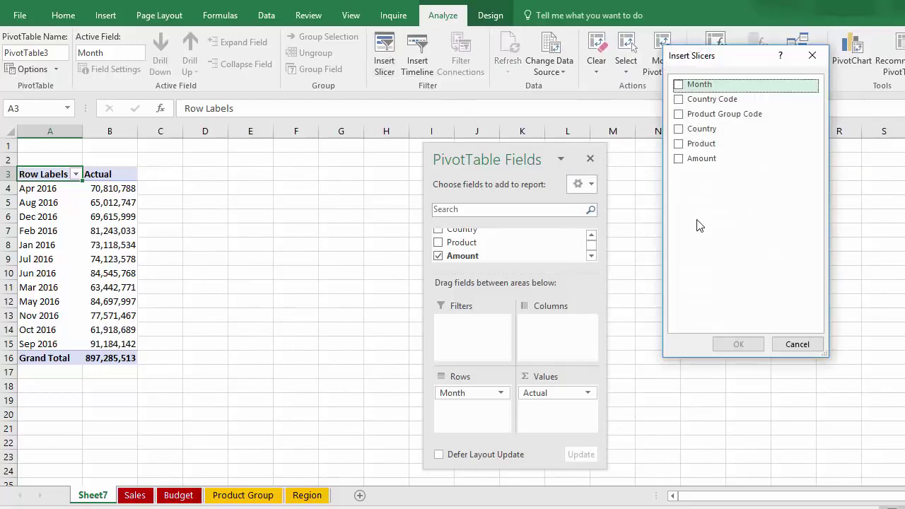
{"action": "left_click", "coordinate": [681, 130]}
{"action": "left_click", "coordinate": [739, 344]}
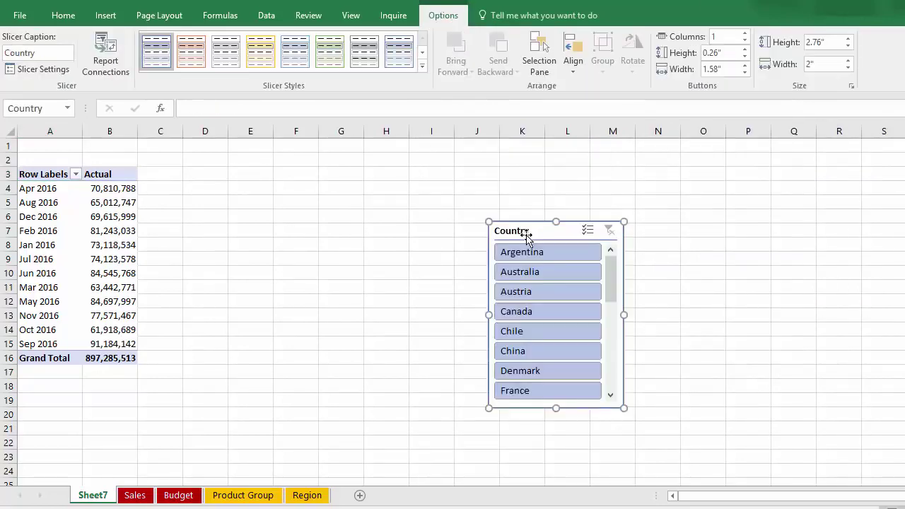
{"action": "left_click_drag", "start_coordinate": [558, 230], "coordinate": [298, 157]}
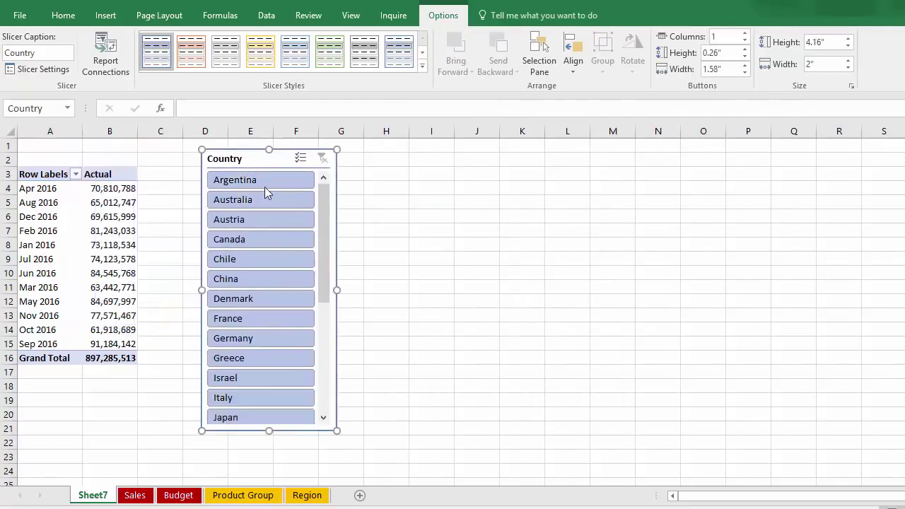
{"action": "left_click", "coordinate": [266, 186]}
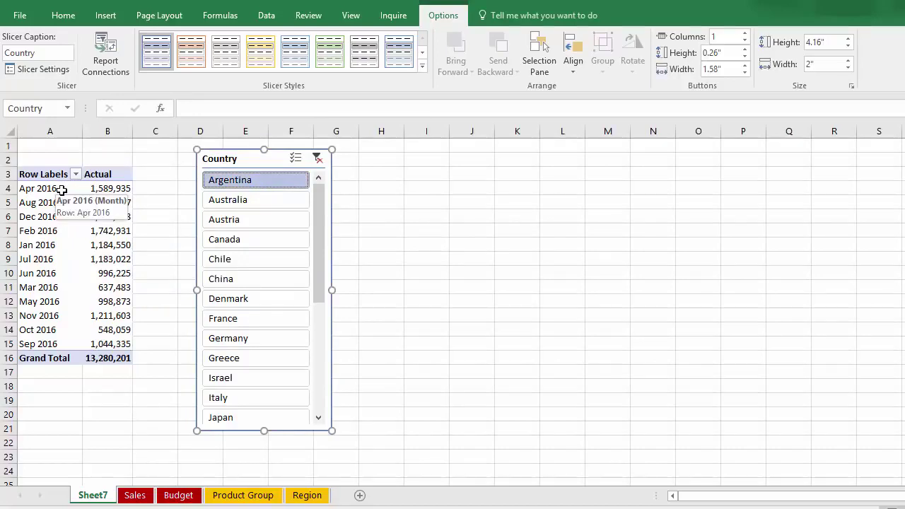
Move Jan 2016 to the first position of the PivotTable's month labels.
{"action": "left_click", "coordinate": [44, 245]}
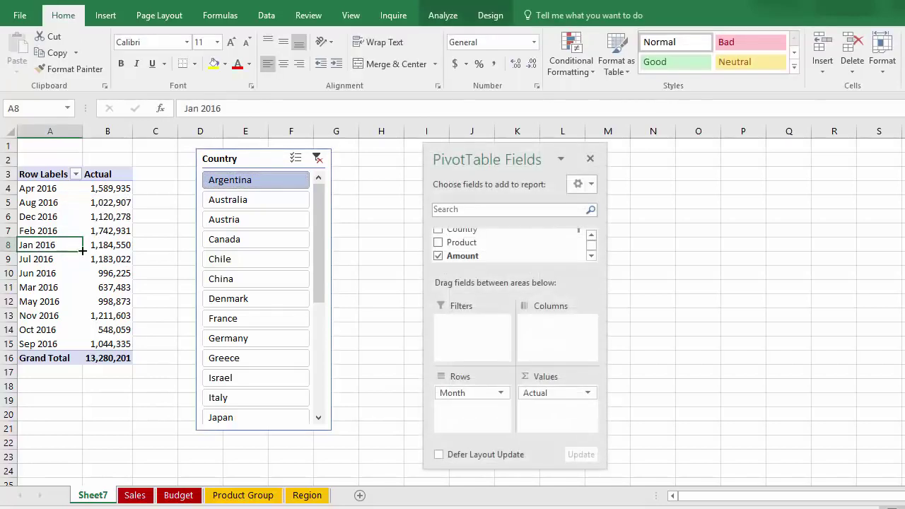
{"action": "left_click_drag", "start_coordinate": [83, 250], "coordinate": [92, 190]}
{"action": "left_click_drag", "start_coordinate": [92, 190], "coordinate": [92, 191]}
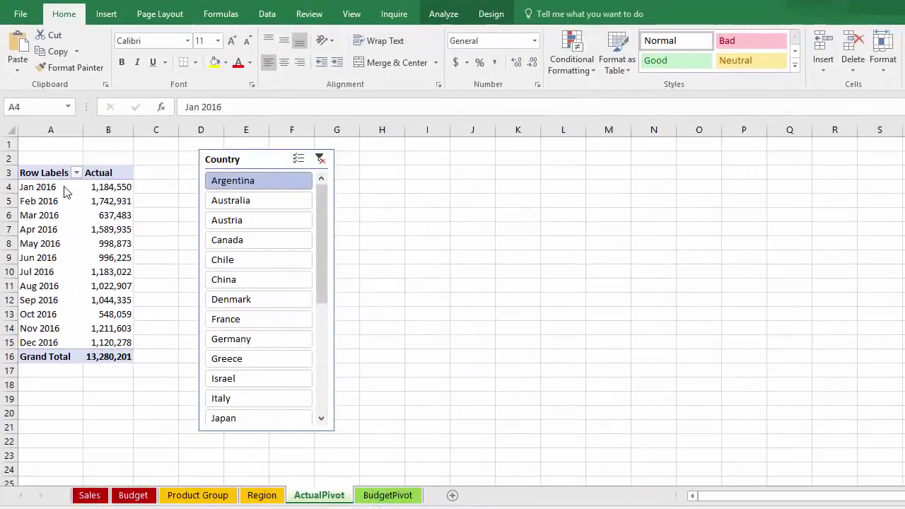
Examine the Budget PivotTable and its Country slicer on the BudgetPivot sheet.
{"action": "left_click", "coordinate": [406, 498]}
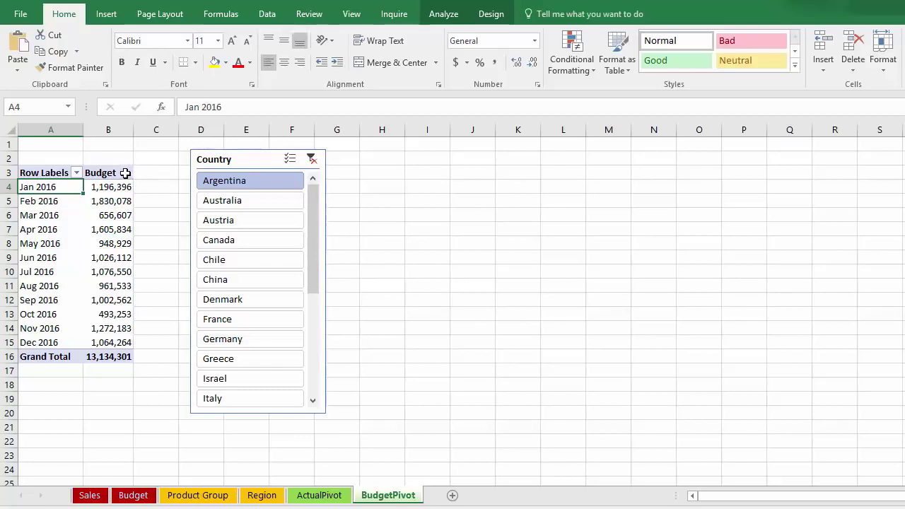
Filter the Budget PivotTable to Austria with its Country slicer.
{"action": "left_click", "coordinate": [260, 204]}
{"action": "left_click", "coordinate": [259, 223]}
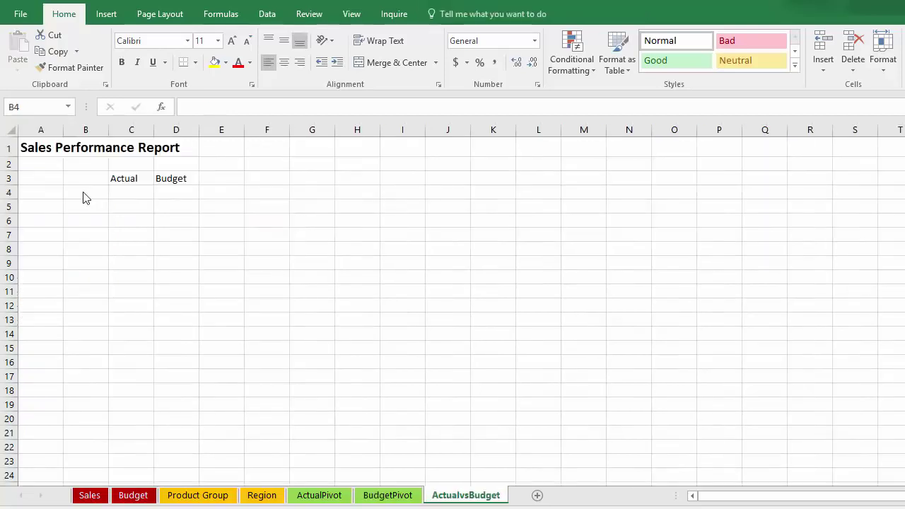
Copy the month labels Jan 2016 to Dec 2016 from the ActualPivot sheet into the ActualvsBudget sheet, starting at B4.
{"action": "left_click", "coordinate": [83, 192]}
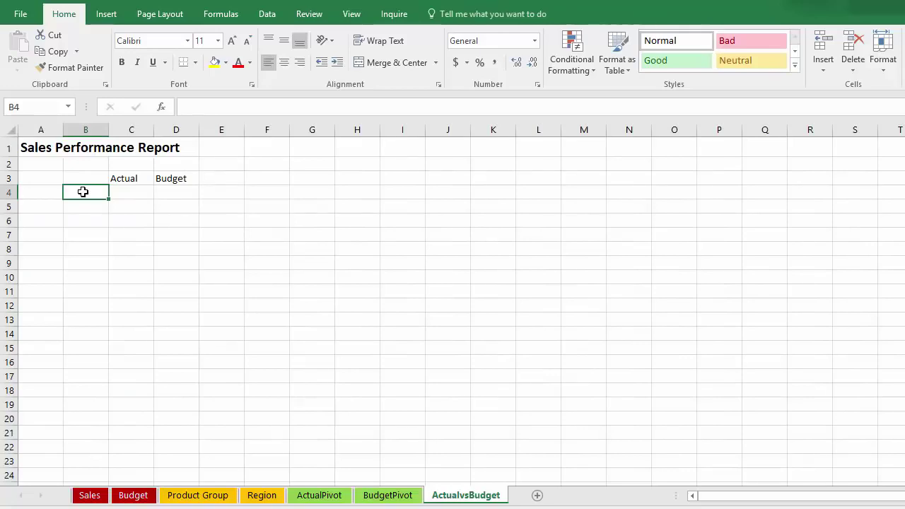
{"action": "left_click", "coordinate": [327, 496]}
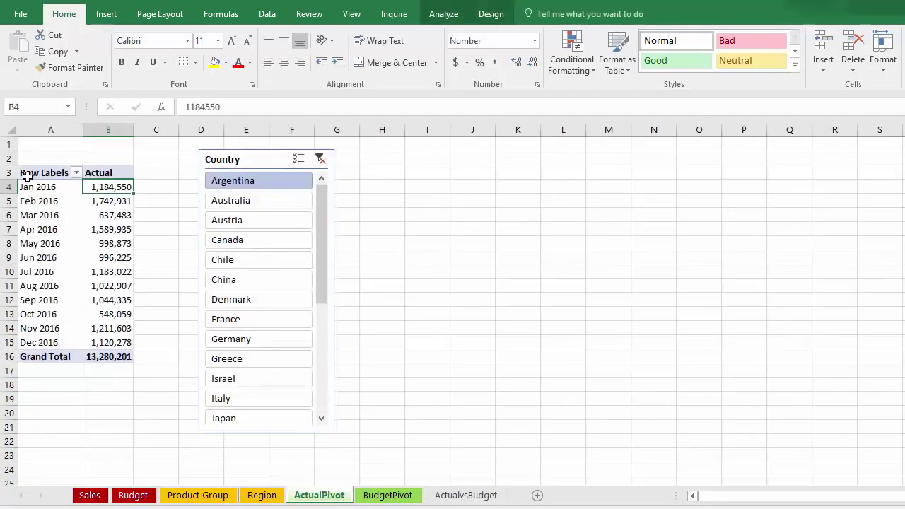
{"action": "left_click_drag", "start_coordinate": [36, 187], "coordinate": [51, 340]}
{"action": "right_click", "coordinate": [51, 340]}
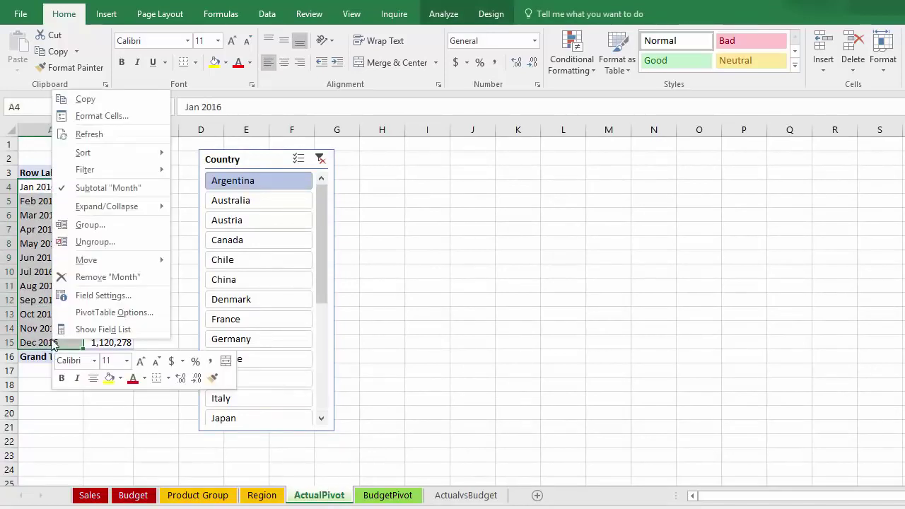
{"action": "left_click", "coordinate": [80, 100]}
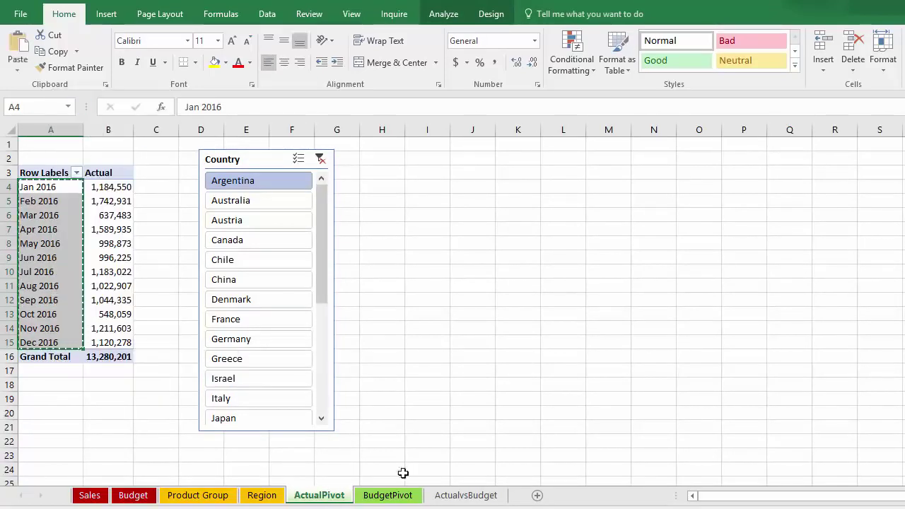
{"action": "left_click", "coordinate": [465, 495]}
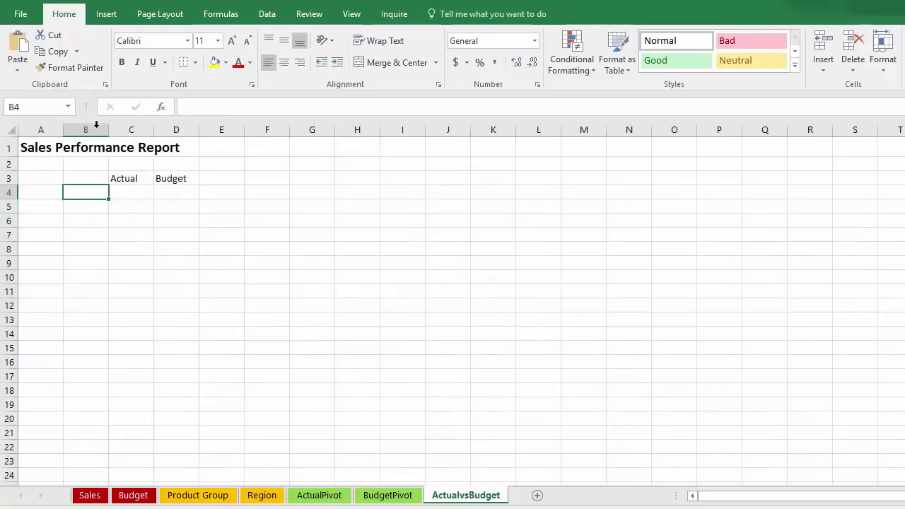
{"action": "right_click", "coordinate": [82, 193]}
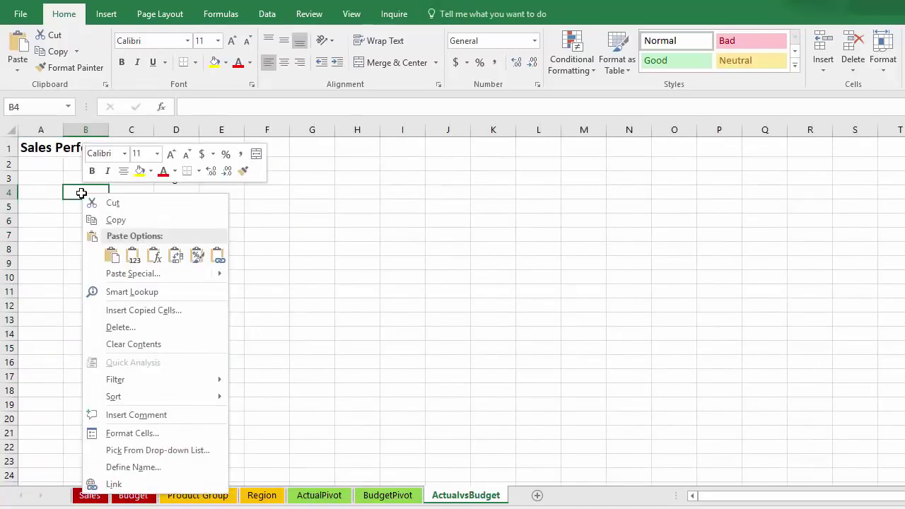
{"action": "left_click", "coordinate": [111, 256]}
Enter a GETPIVOTDATA formula in C4 of ActualvsBudget that retrieves the Jan 2016 Actual amount from the ActualPivot sheet.
{"action": "left_click", "coordinate": [125, 196]}
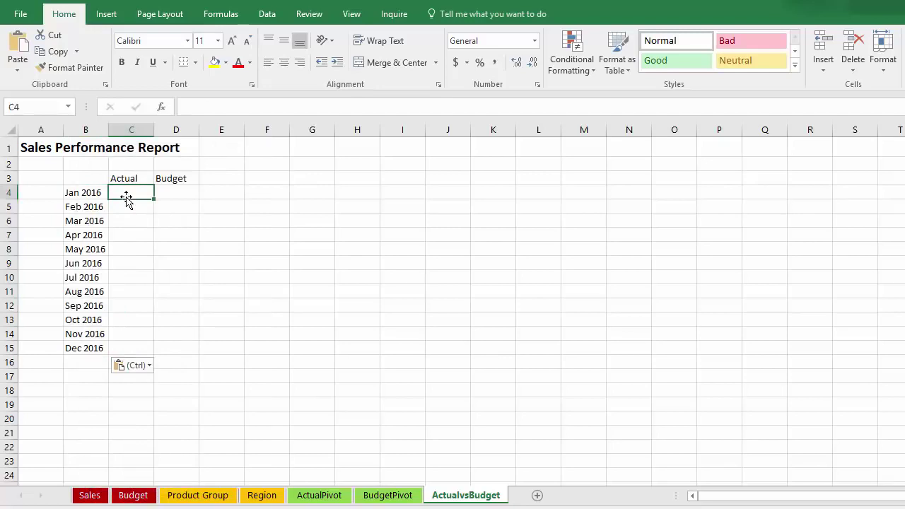
{"action": "type", "text": "="}
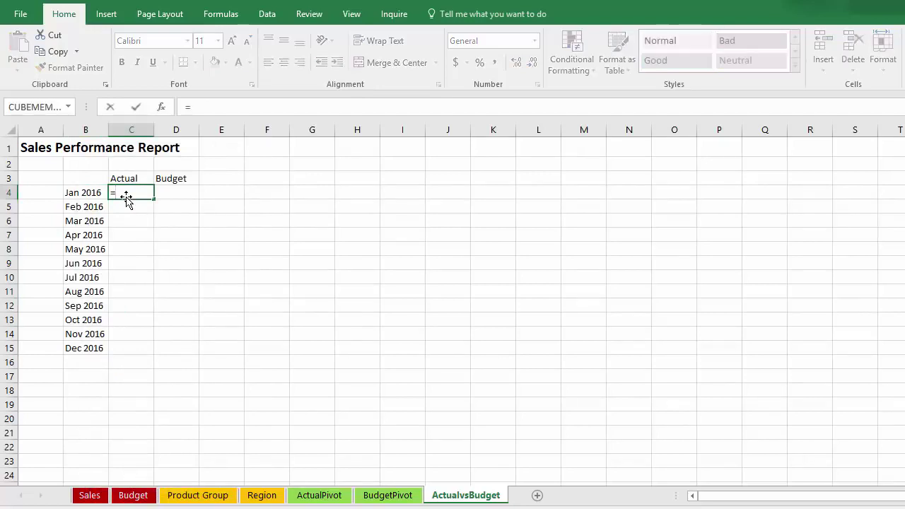
{"action": "left_click", "coordinate": [320, 496]}
{"action": "left_click", "coordinate": [113, 186]}
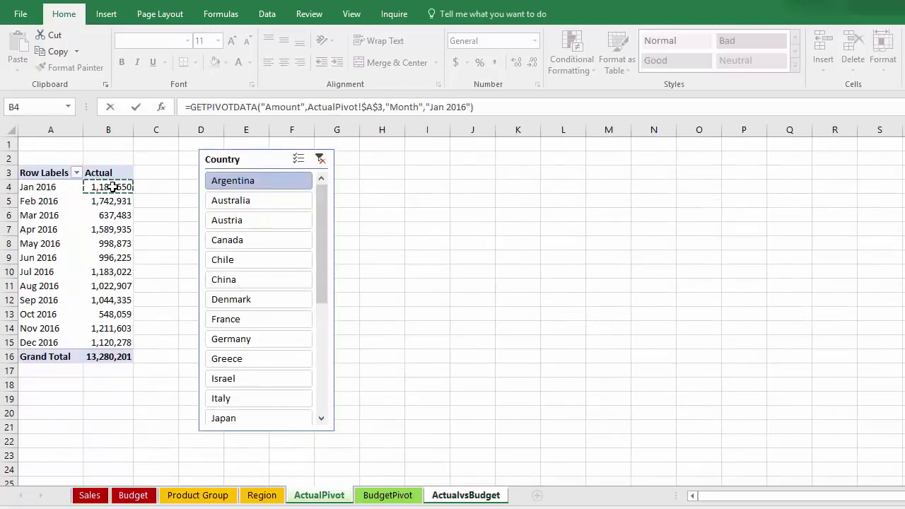
{"action": "key", "text": "Return"}
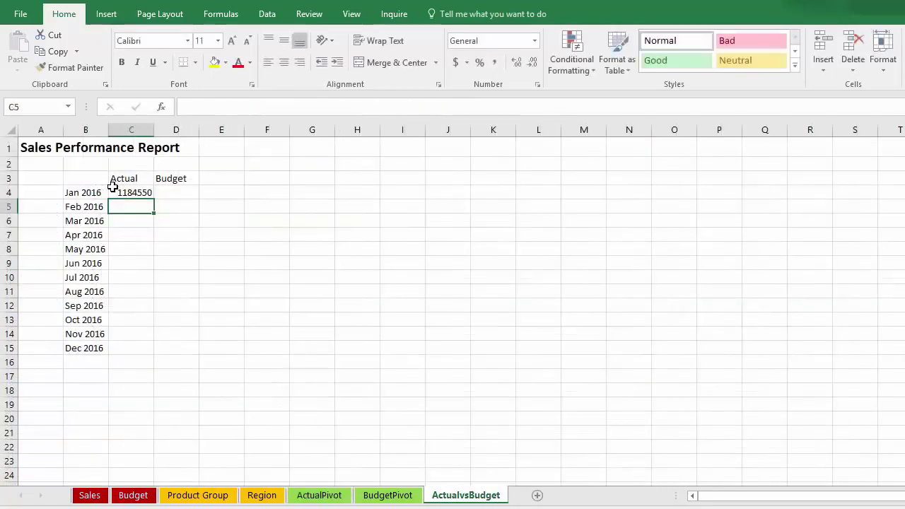
Try filling the C4 formula down the Actual column to C15, and undo the fill.
{"action": "left_click", "coordinate": [131, 193]}
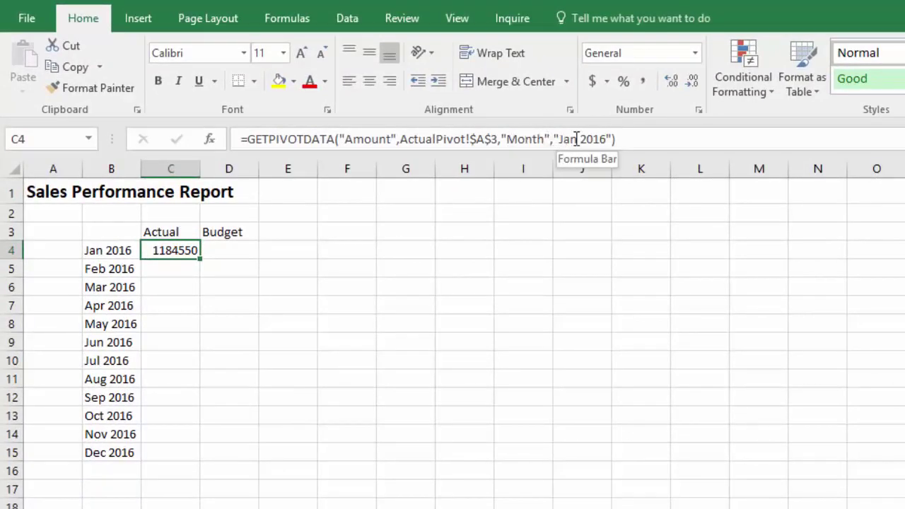
{"action": "double_click", "coordinate": [199, 259]}
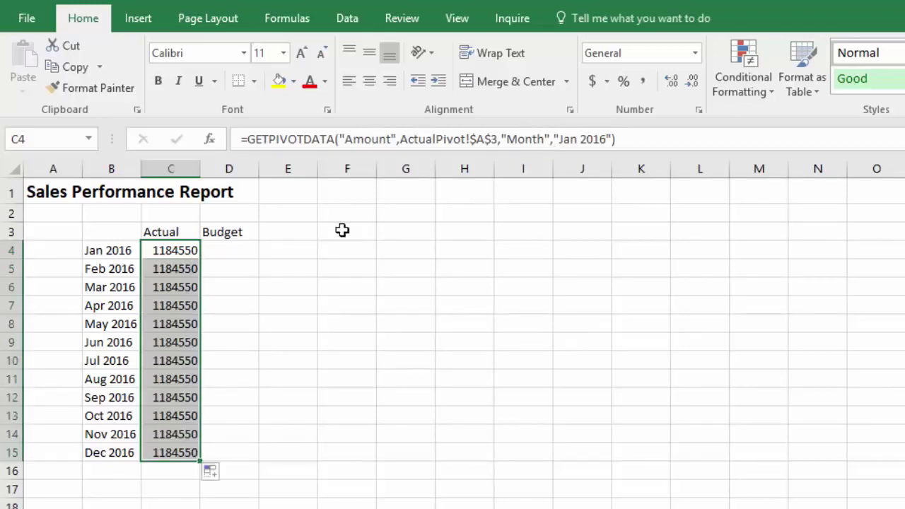
{"action": "key", "text": "ctrl+z"}
Replace the fixed "Jan 2016" item in the C4 formula with the column-locked reference $B4.
{"action": "left_click", "coordinate": [560, 139]}
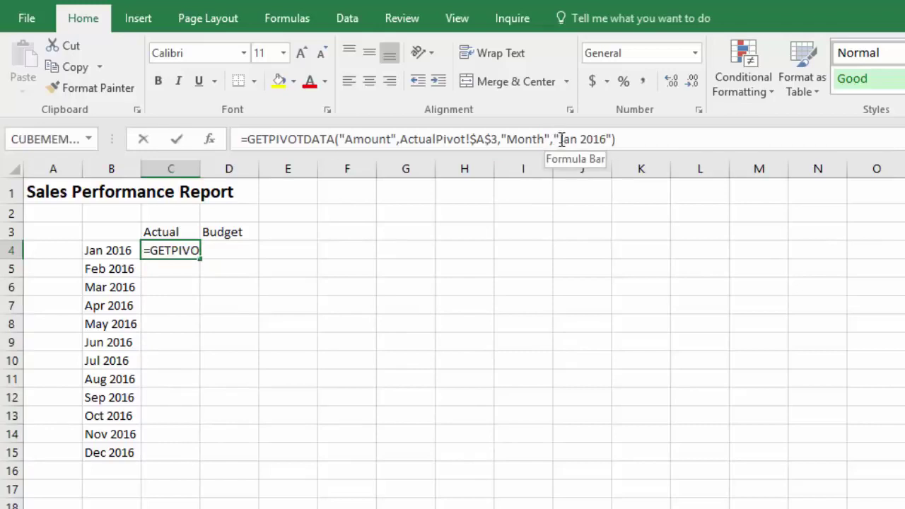
{"action": "left_click_drag", "start_coordinate": [560, 139], "coordinate": [613, 140]}
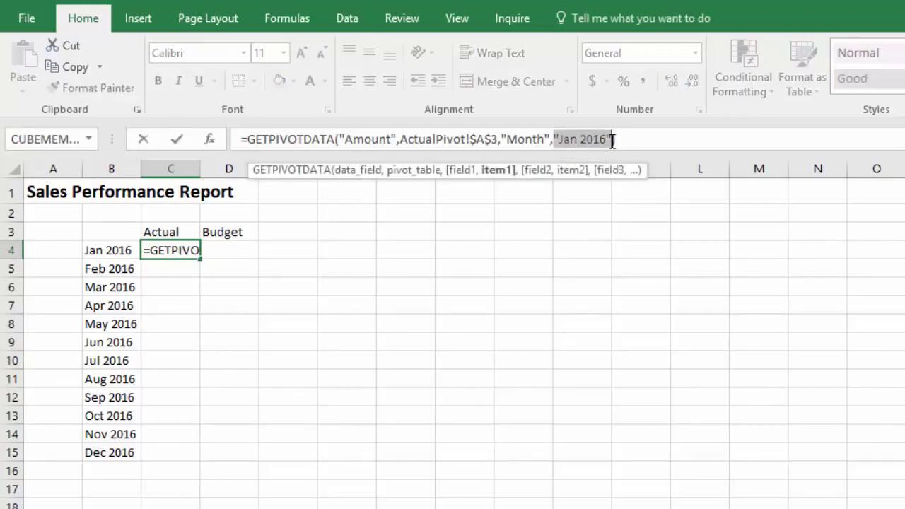
{"action": "left_click", "coordinate": [103, 250]}
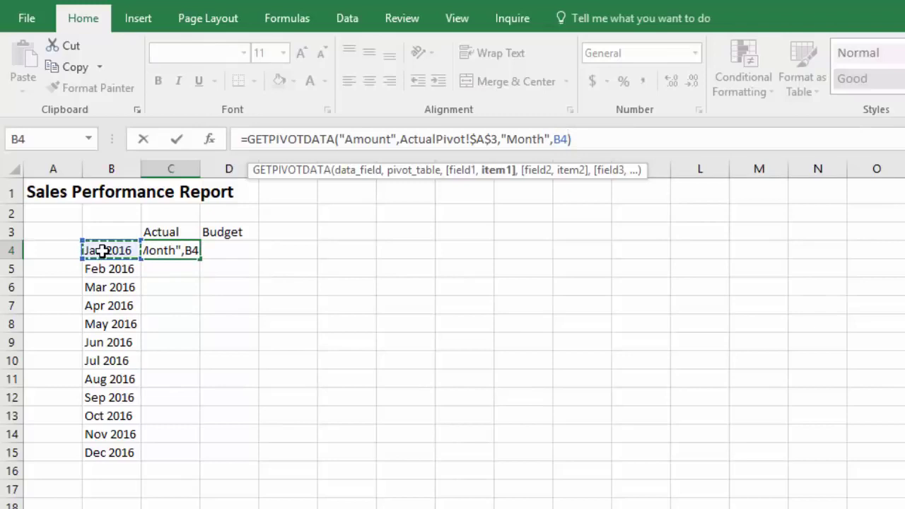
{"action": "key", "text": "F4"}
{"action": "key", "text": "F4"}
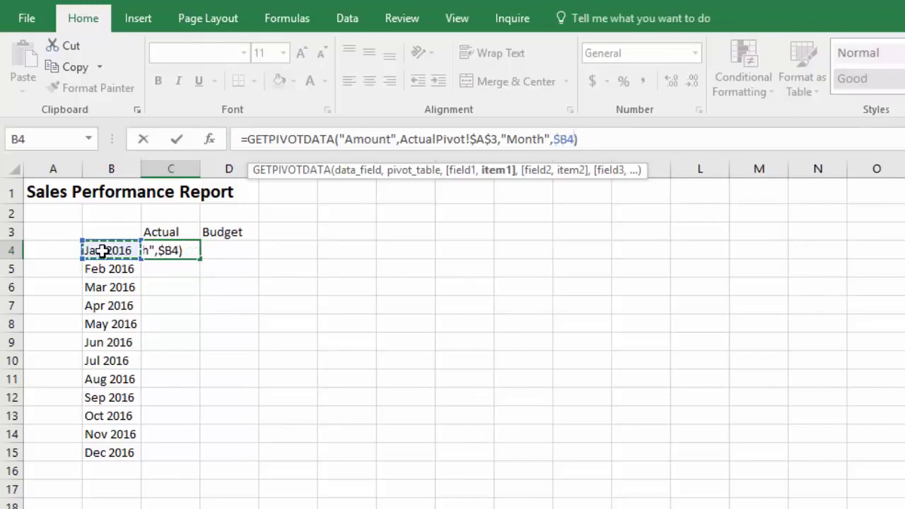
{"action": "key", "text": "Return"}
Fill the C4 formula down the Actual column through Dec 2016 in row 15.
{"action": "left_click", "coordinate": [180, 247]}
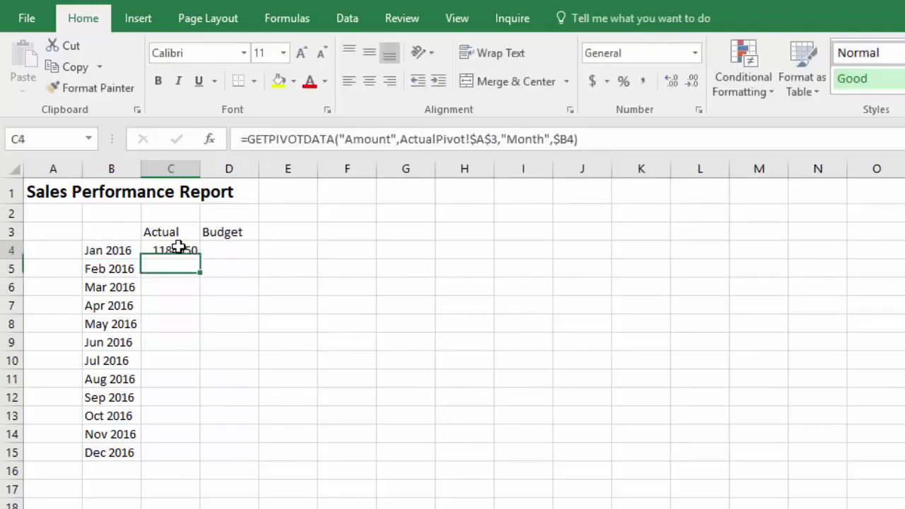
{"action": "double_click", "coordinate": [202, 260]}
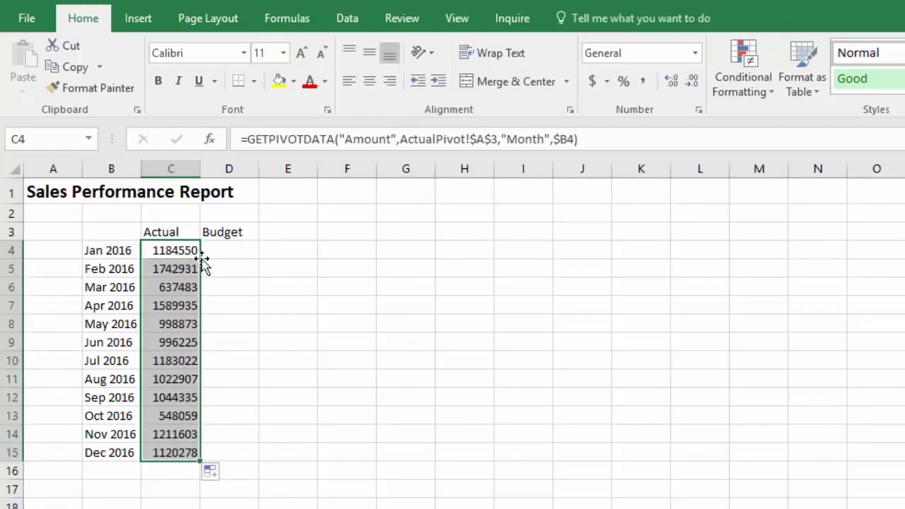
{"action": "left_click", "coordinate": [170, 253]}
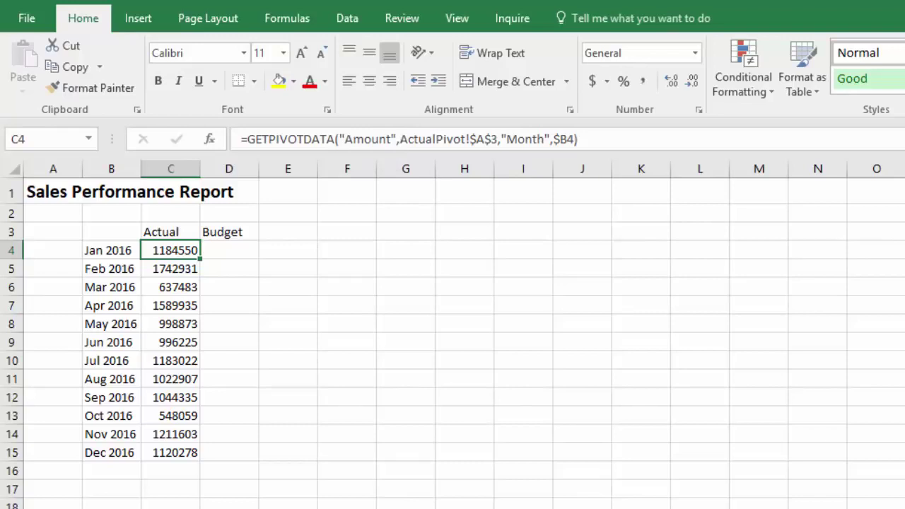
Check cell A3 of the ActualPivot PivotTable, and change the data field in the C4 formula from "Amount" to "Actual".
{"action": "key", "text": "ctrl+Page_Down"}
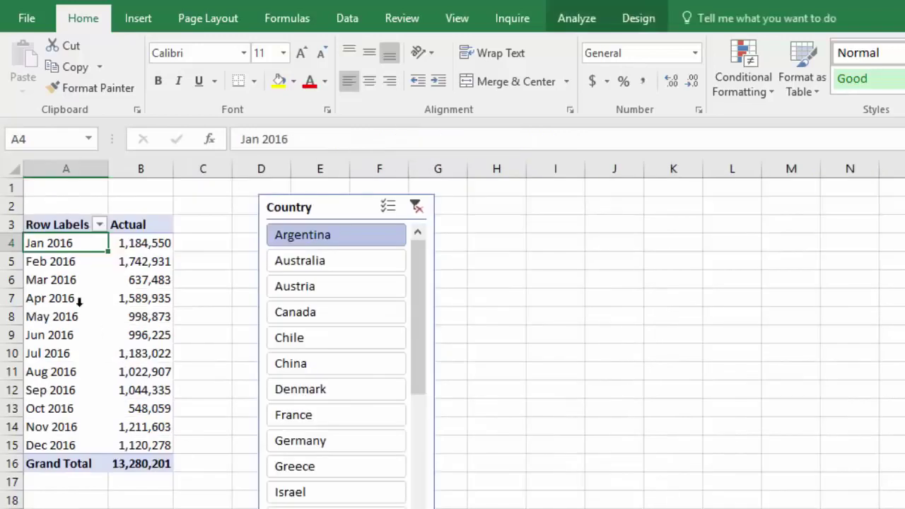
{"action": "left_click", "coordinate": [51, 225]}
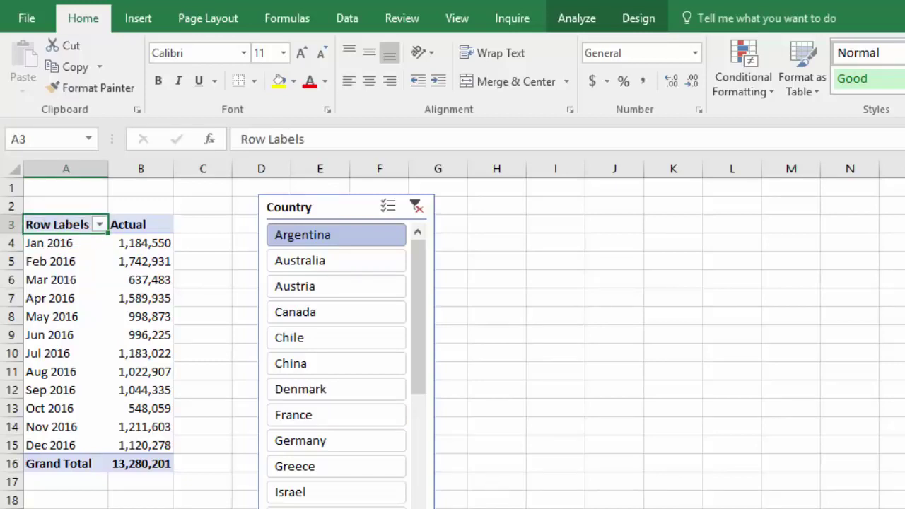
{"action": "key", "text": "ctrl+Page_Up"}
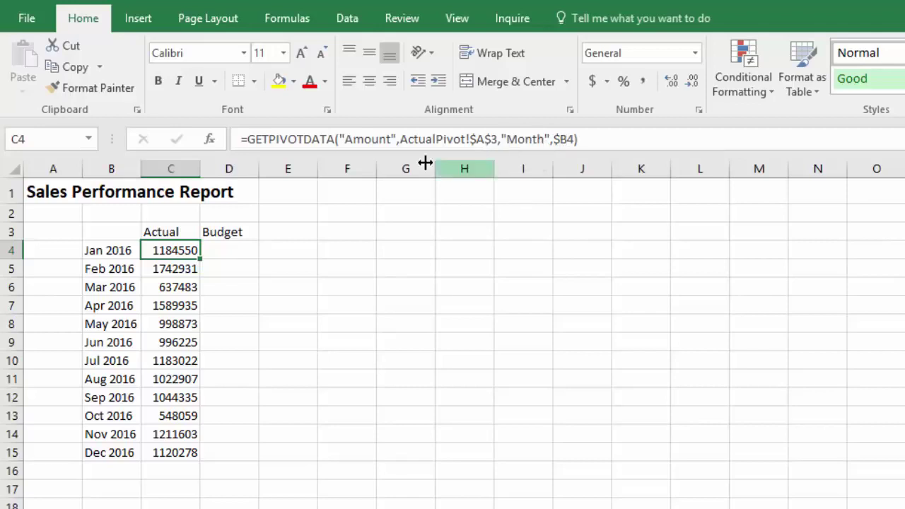
{"action": "left_click", "coordinate": [346, 140]}
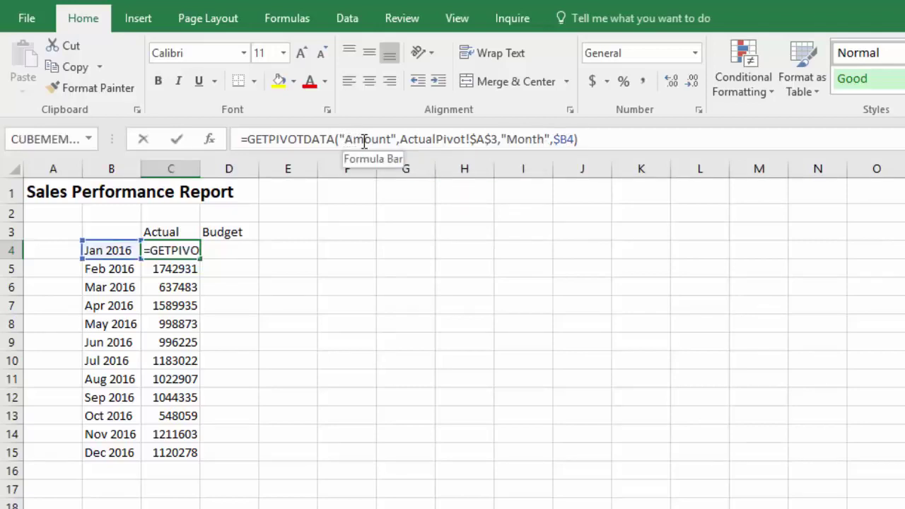
{"action": "left_click_drag", "start_coordinate": [346, 140], "coordinate": [391, 140]}
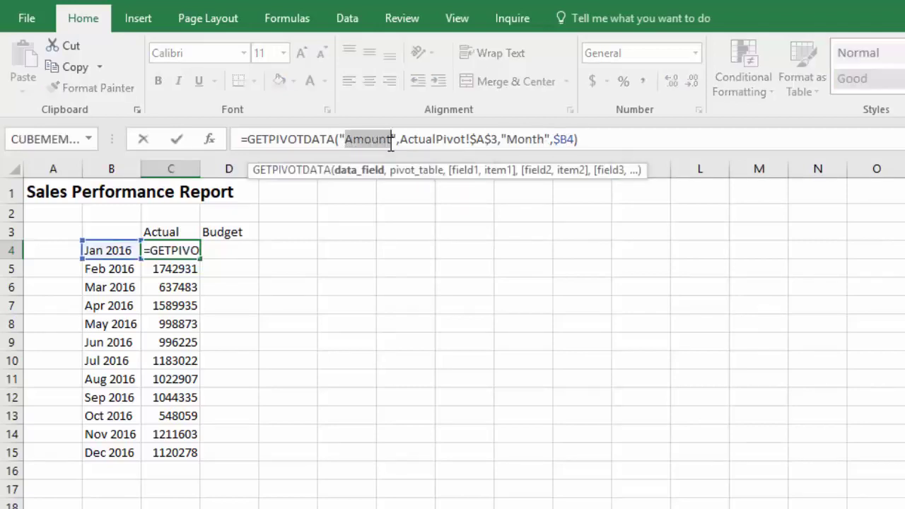
{"action": "type", "text": "Actual"}
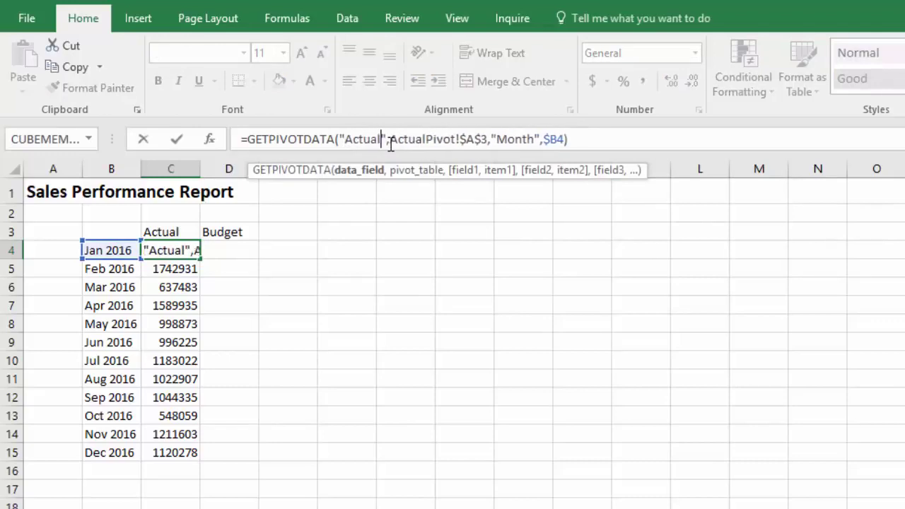
{"action": "key", "text": "Return"}
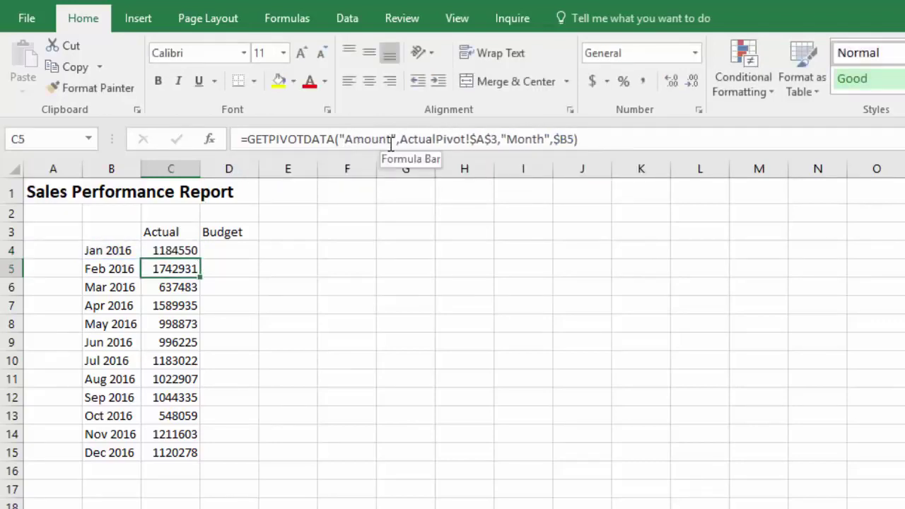
Replace the data field text in the C4 formula with the row-locked header reference C$3.
{"action": "left_click", "coordinate": [164, 250]}
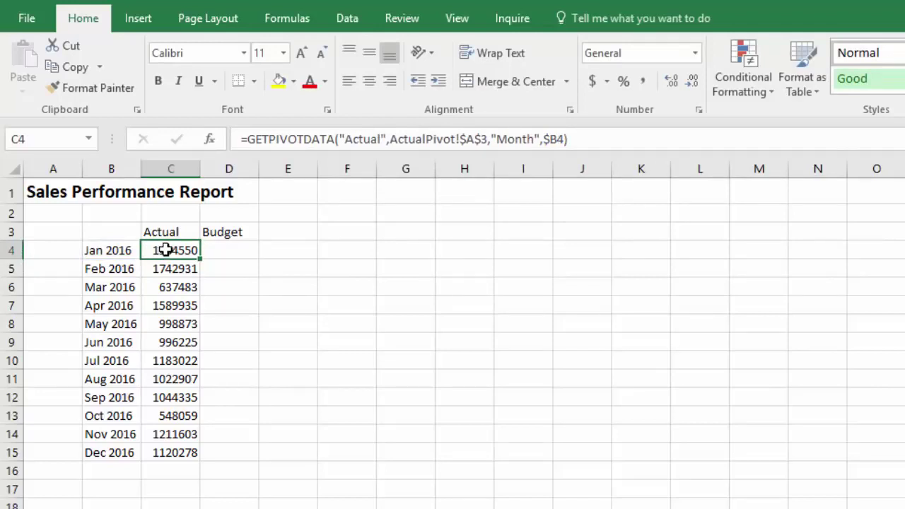
{"action": "left_click_drag", "start_coordinate": [340, 140], "coordinate": [388, 139]}
{"action": "left_click", "coordinate": [162, 231]}
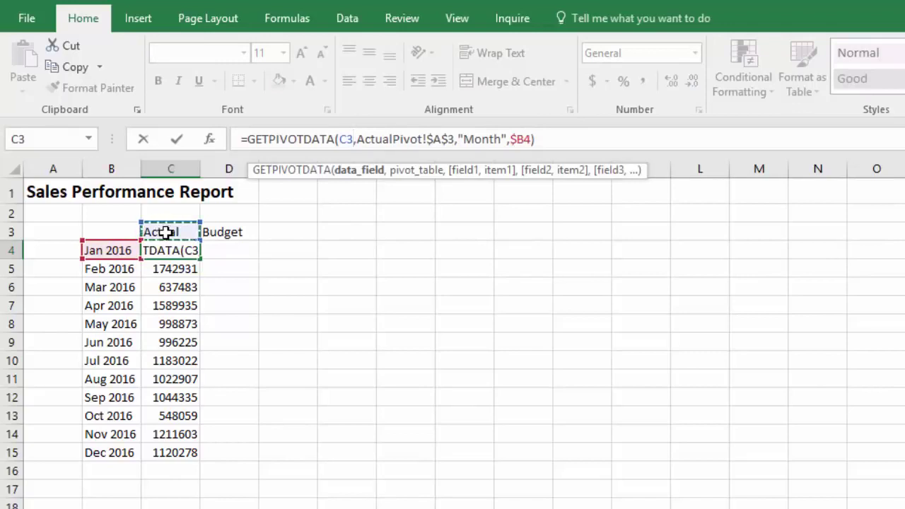
{"action": "key", "text": "F4"}
{"action": "key", "text": "F4"}
{"action": "key", "text": "Return"}
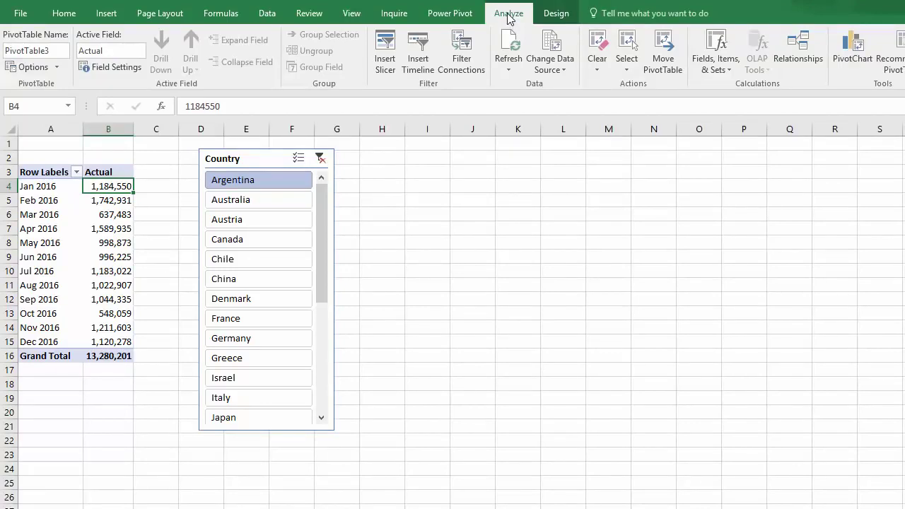
{"action": "left_click", "coordinate": [59, 65]}
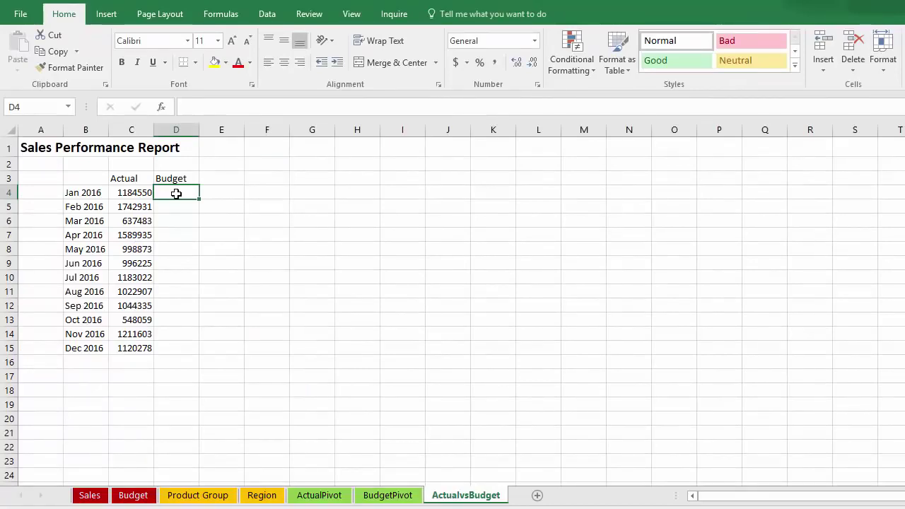
Enter a GETPIVOTDATA formula in D4 of ActualvsBudget that retrieves the Jan 2016 Budget amount from the BudgetPivot sheet.
{"action": "type", "text": "="}
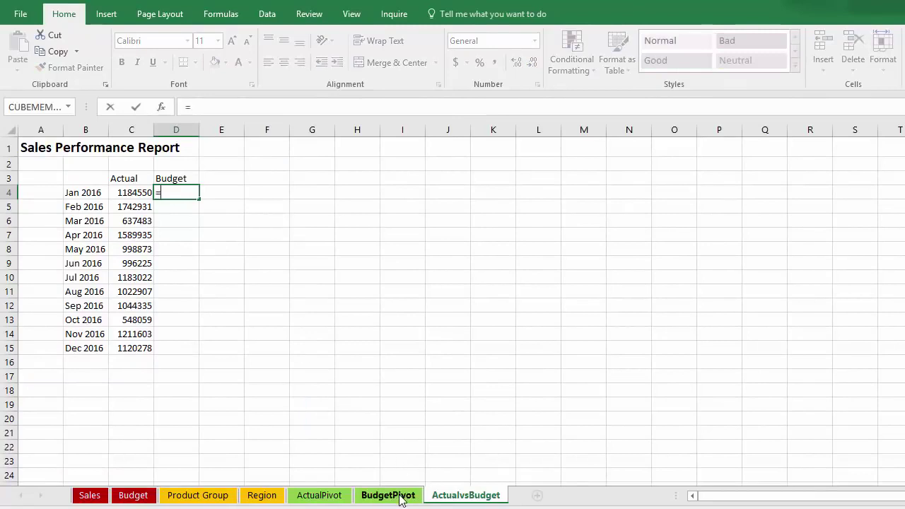
{"action": "left_click", "coordinate": [389, 495]}
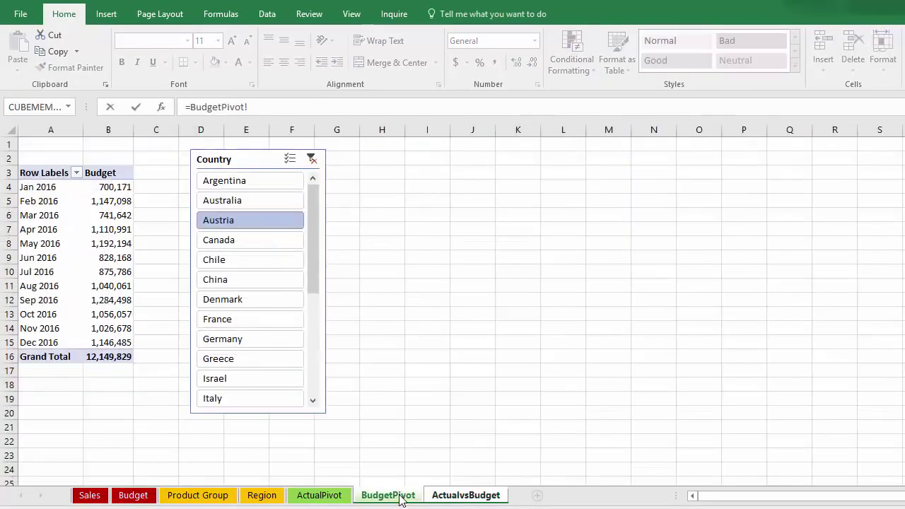
{"action": "left_click", "coordinate": [114, 187]}
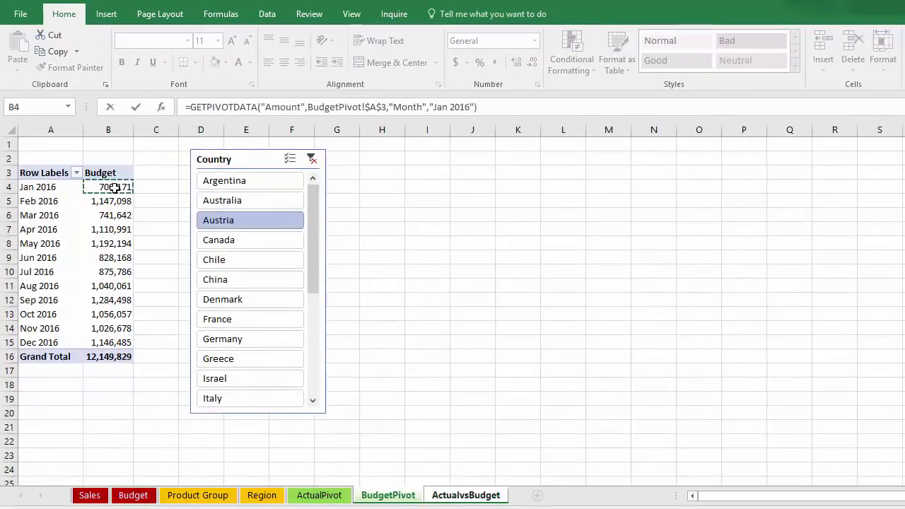
{"action": "key", "text": "Return"}
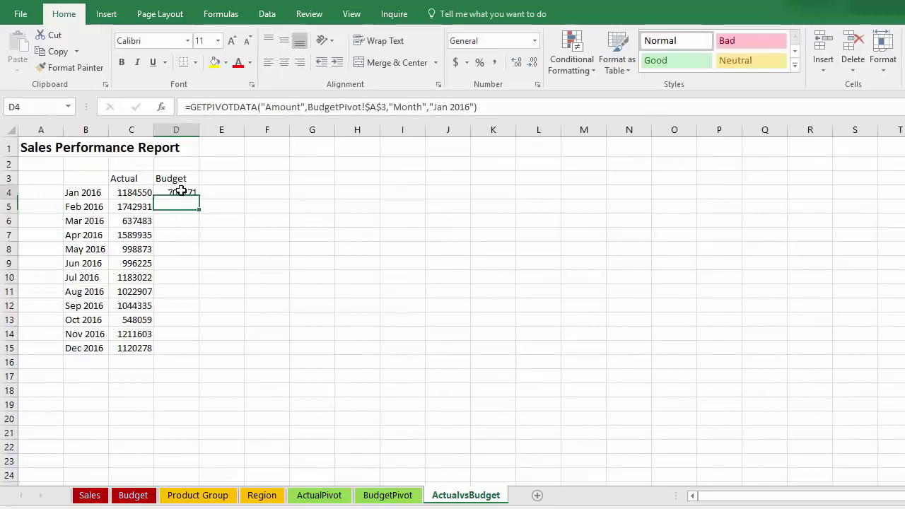
Change the data field in the D4 GETPIVOTDATA formula from "Amount" to "Budget".
{"action": "left_click", "coordinate": [182, 191]}
{"action": "double_click", "coordinate": [279, 107]}
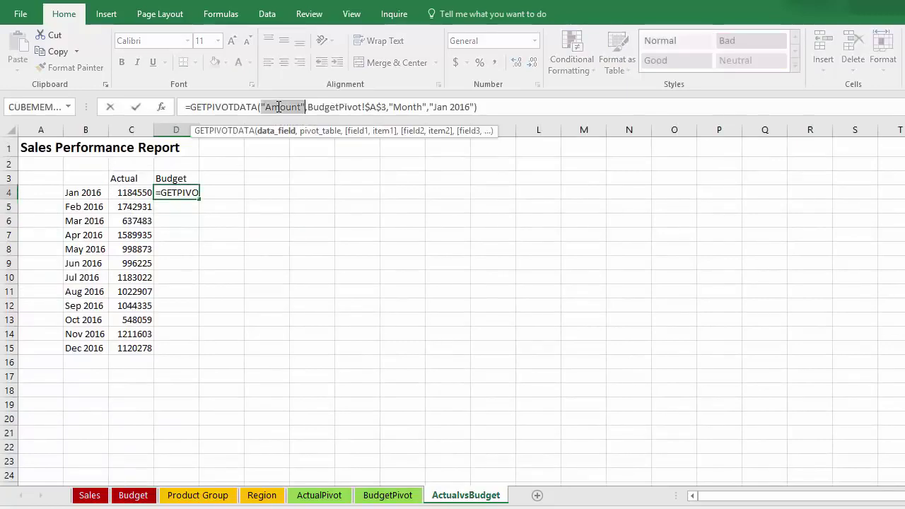
{"action": "type", "text": "\"Budg"}
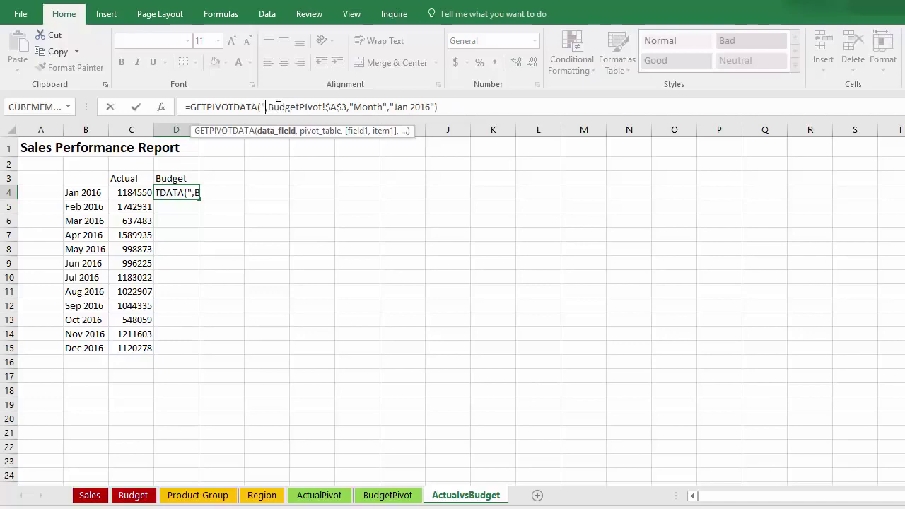
{"action": "type", "text": "et"}
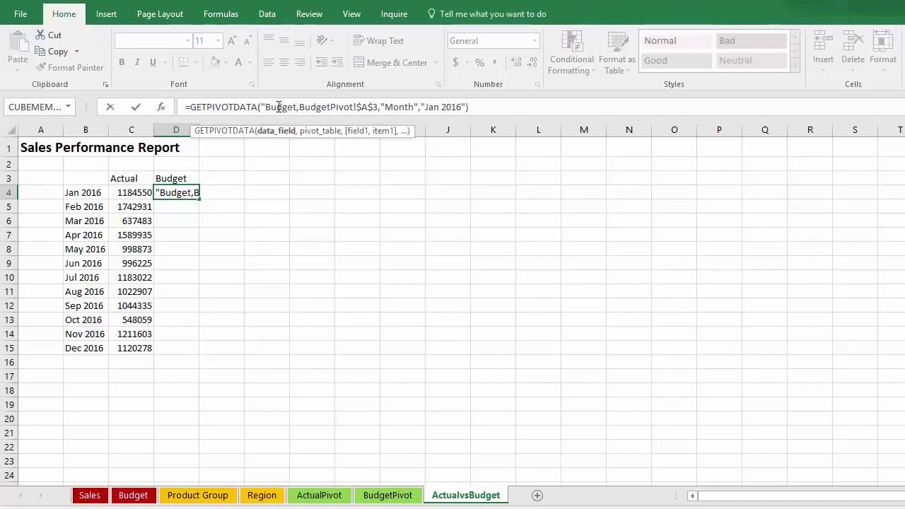
{"action": "type", "text": "\""}
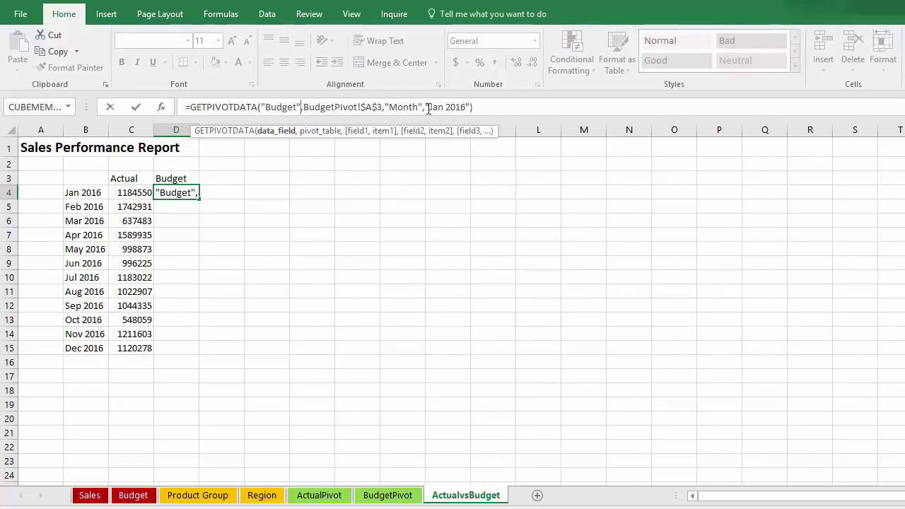
Replace the "Jan 2016" item in the D4 formula with the column-locked reference $B4.
{"action": "left_click_drag", "start_coordinate": [425, 107], "coordinate": [471, 107]}
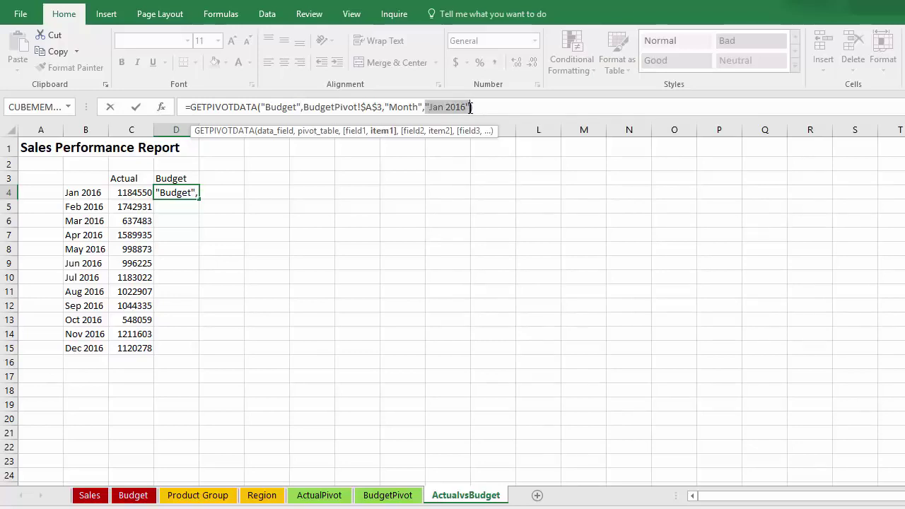
{"action": "key", "text": "Delete"}
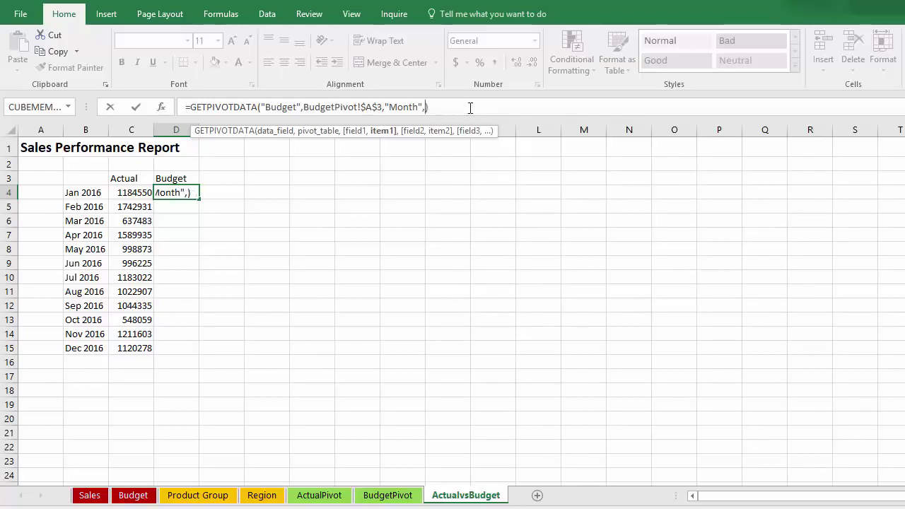
{"action": "left_click", "coordinate": [79, 191]}
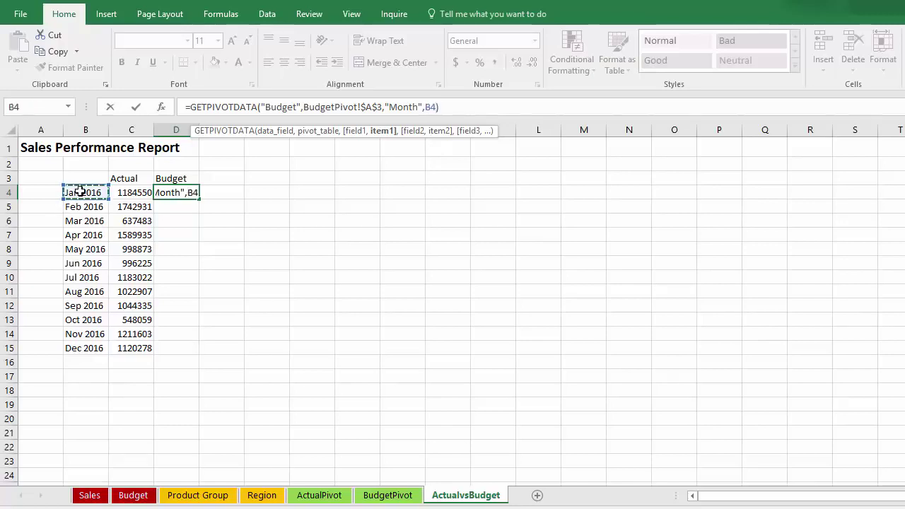
{"action": "key", "text": "F4"}
{"action": "key", "text": "F4"}
{"action": "key", "text": "F4"}
{"action": "key", "text": "Return"}
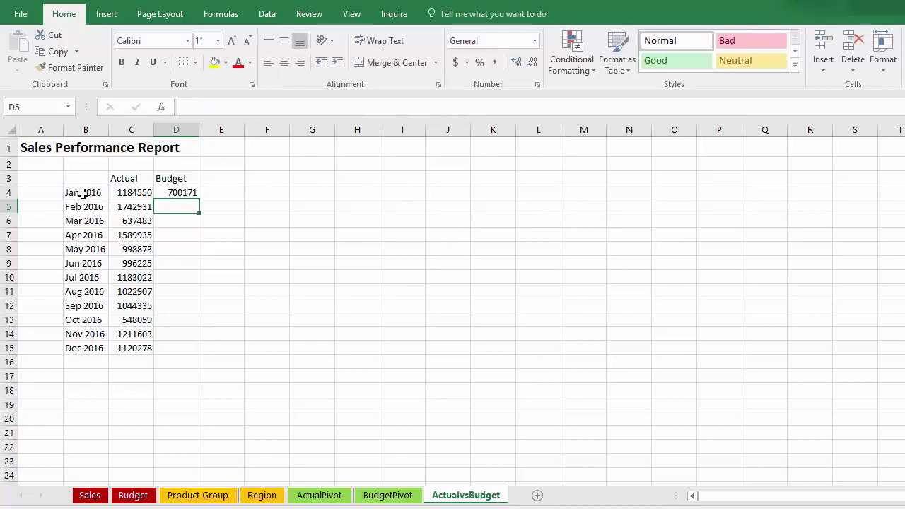
Fill the D4 formula down the Budget column through Dec 2016, and apply the comma number style to C4:D15.
{"action": "left_click", "coordinate": [175, 193]}
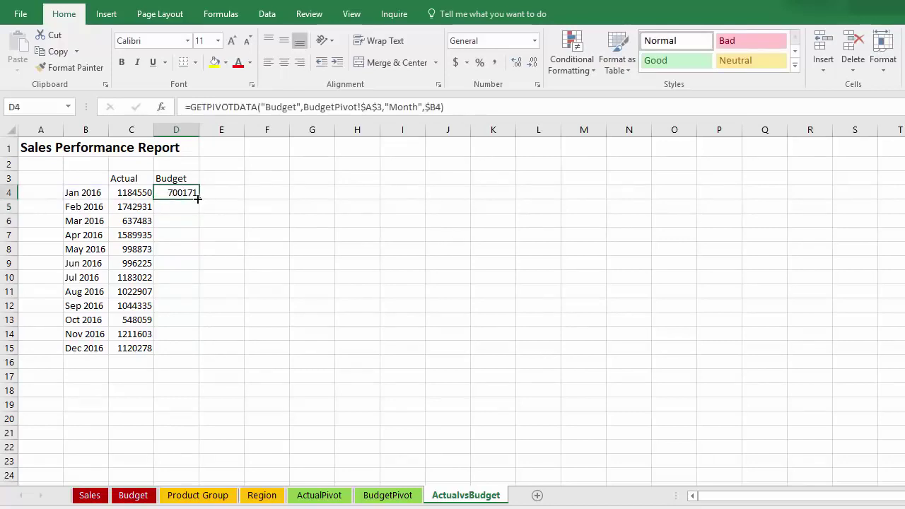
{"action": "double_click", "coordinate": [199, 200]}
{"action": "left_click_drag", "start_coordinate": [123, 193], "coordinate": [182, 348]}
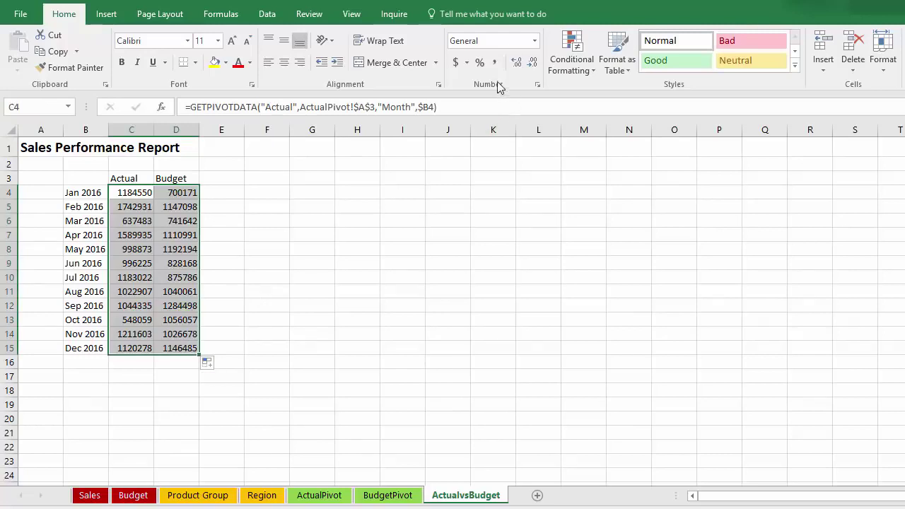
{"action": "left_click", "coordinate": [495, 62]}
Fill the E4 formula =(C4-D4)/D4 down the Variance % column through Dec 2016 in row 15.
{"action": "left_click", "coordinate": [142, 193]}
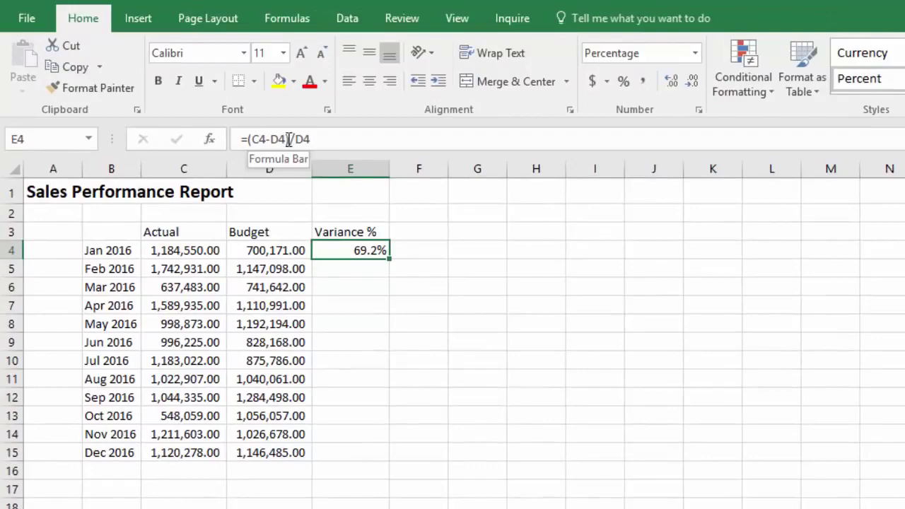
{"action": "double_click", "coordinate": [390, 259]}
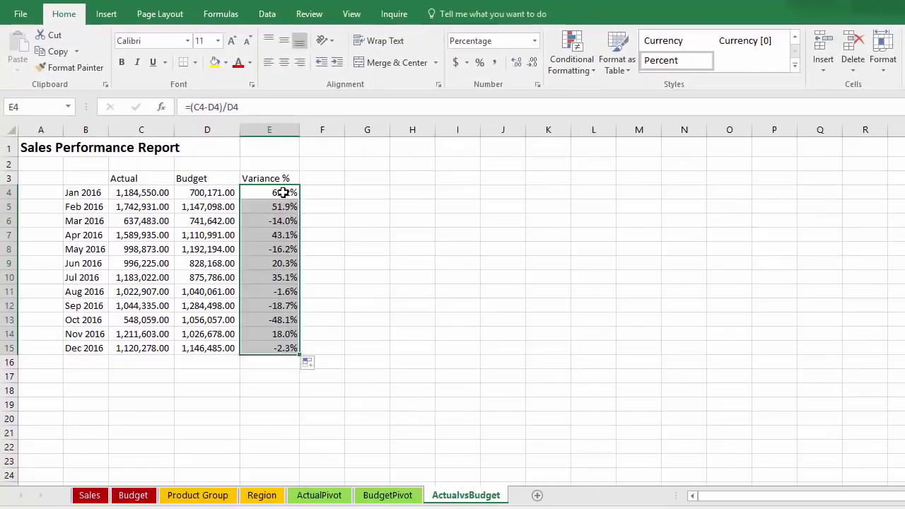
{"action": "left_click", "coordinate": [283, 193]}
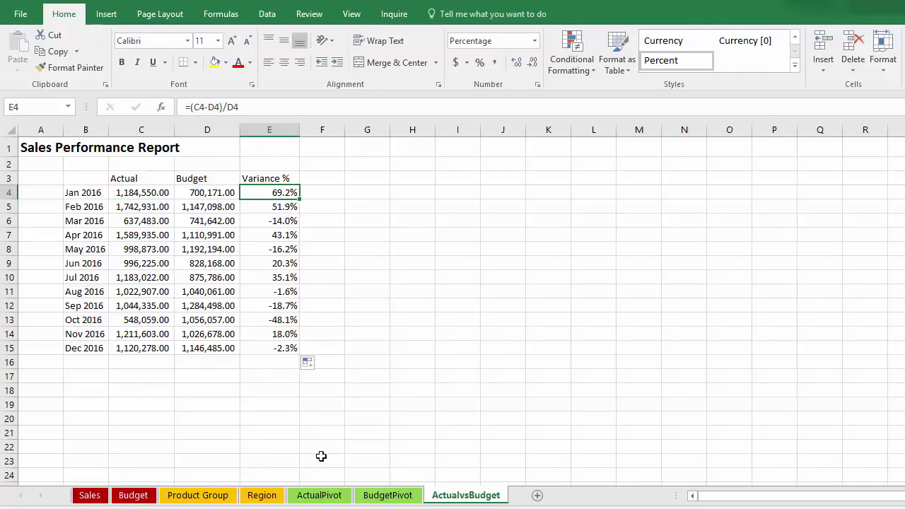
Copy the Country slicer from the ActualPivot sheet and paste it at G3 of ActualvsBudget.
{"action": "left_click", "coordinate": [319, 495]}
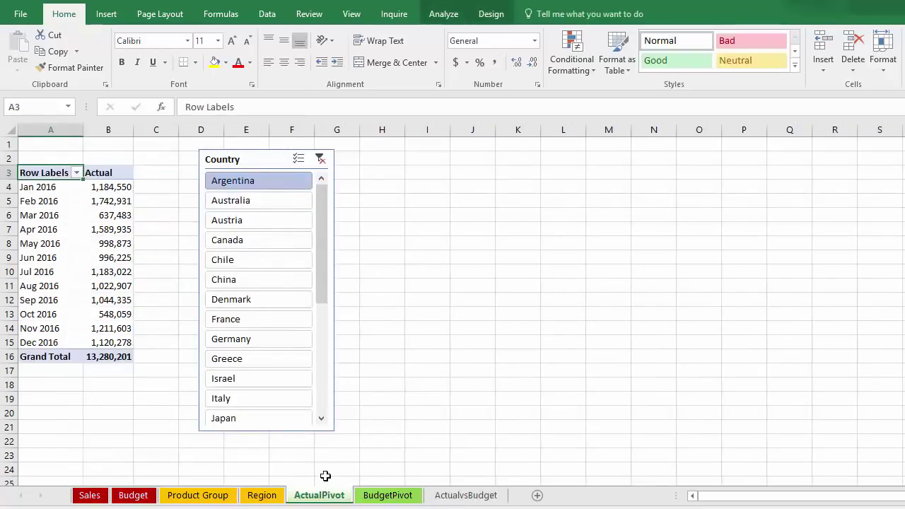
{"action": "right_click", "coordinate": [248, 154]}
{"action": "left_click", "coordinate": [282, 179]}
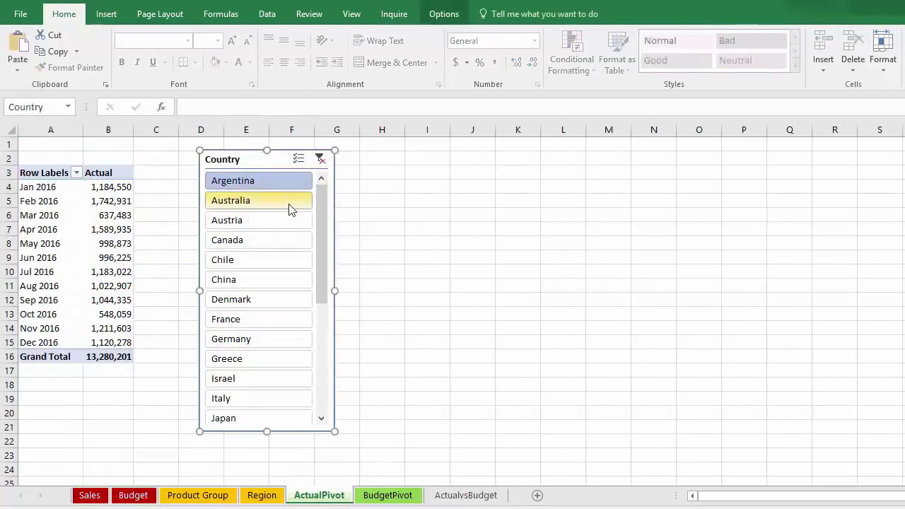
{"action": "left_click", "coordinate": [461, 496]}
{"action": "left_click", "coordinate": [360, 176]}
{"action": "right_click", "coordinate": [360, 176]}
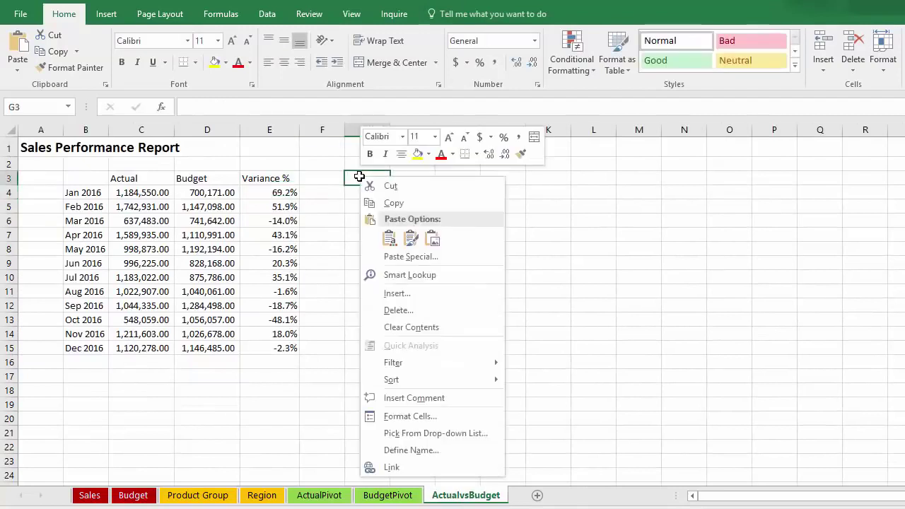
{"action": "left_click", "coordinate": [389, 239]}
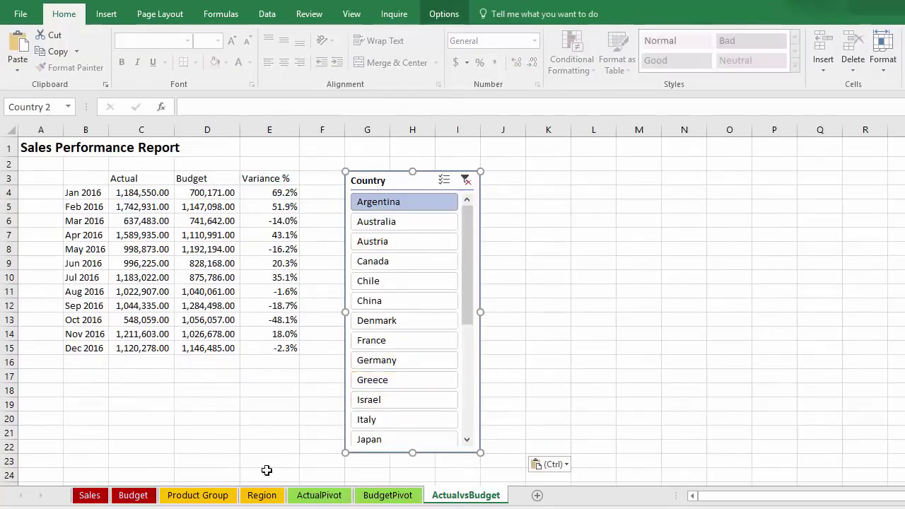
Copy the Country slicer from the BudgetPivot sheet and paste it at J3 of ActualvsBudget.
{"action": "left_click", "coordinate": [388, 495]}
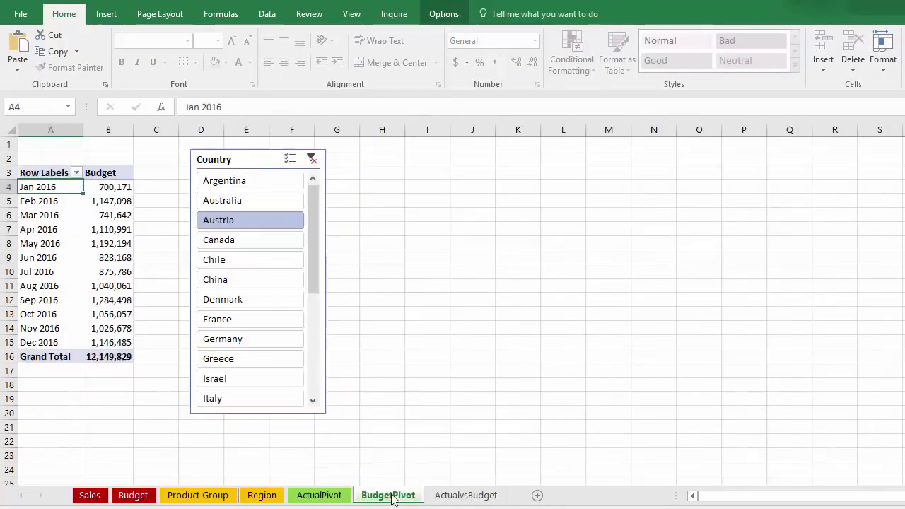
{"action": "right_click", "coordinate": [241, 162]}
{"action": "left_click", "coordinate": [277, 187]}
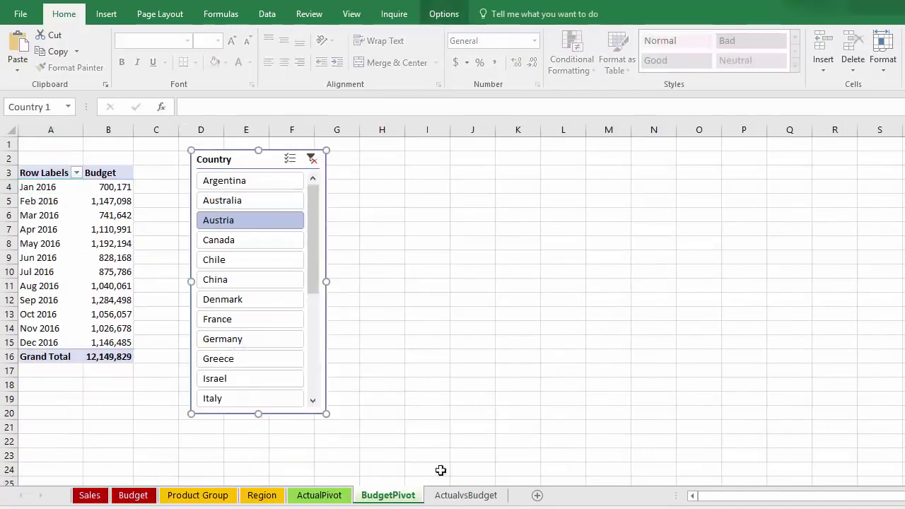
{"action": "left_click", "coordinate": [487, 500]}
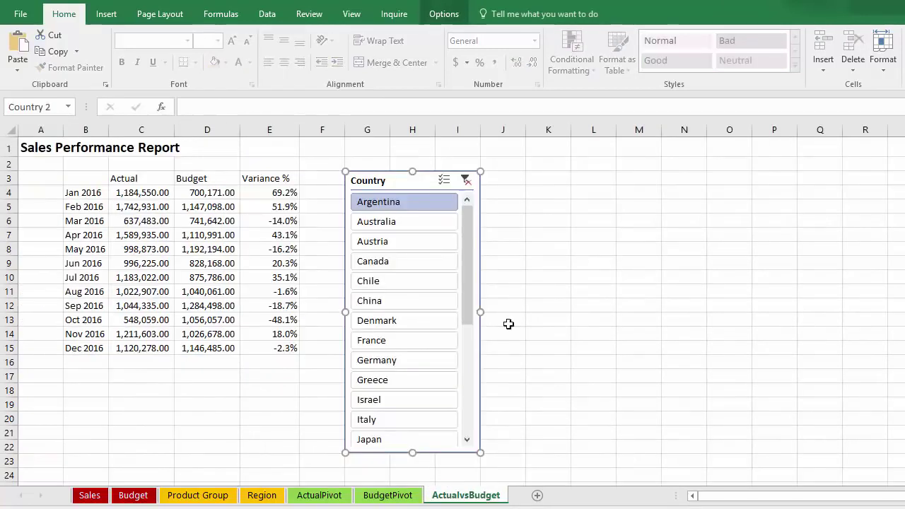
{"action": "left_click", "coordinate": [527, 180]}
{"action": "right_click", "coordinate": [516, 182]}
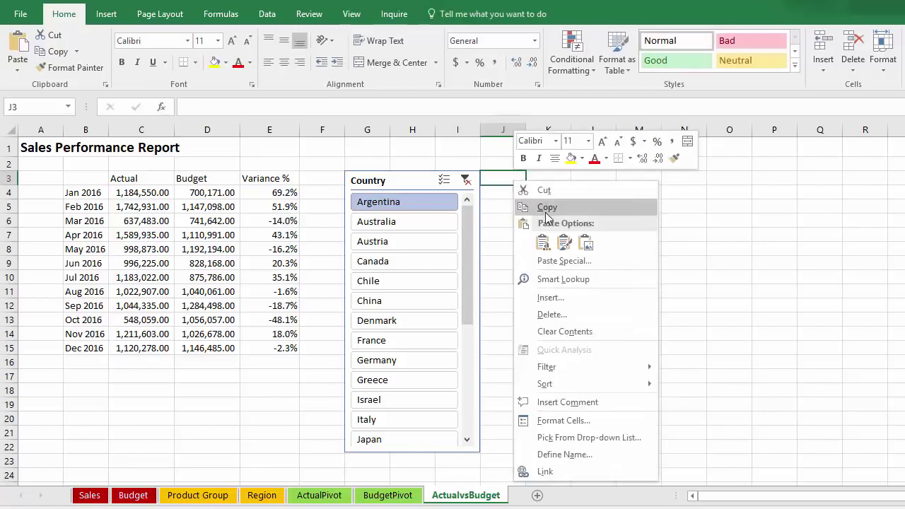
{"action": "left_click", "coordinate": [543, 243]}
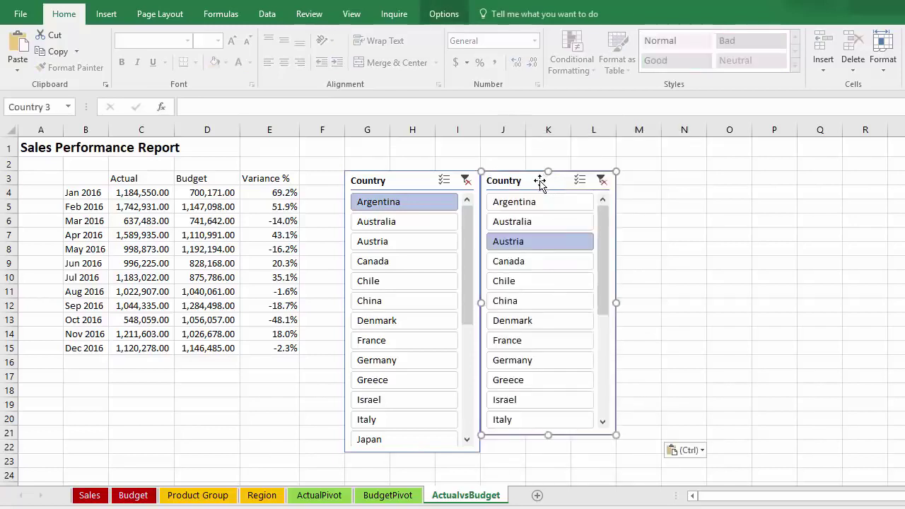
Arrange the two Country slicers side by side with a gap between them, and filter the budget slicer to Argentina.
{"action": "left_click_drag", "start_coordinate": [542, 179], "coordinate": [558, 175]}
{"action": "left_click_drag", "start_coordinate": [396, 181], "coordinate": [393, 166]}
{"action": "left_click", "coordinate": [549, 198]}
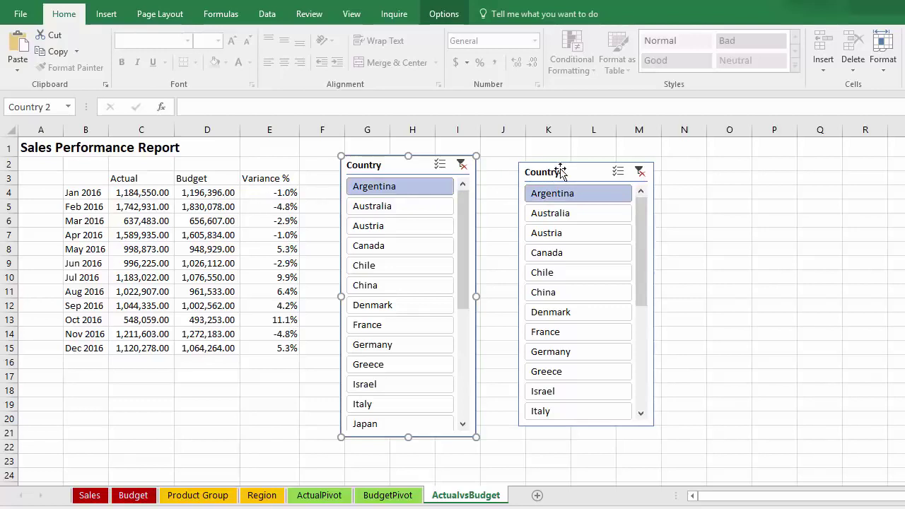
{"action": "left_click_drag", "start_coordinate": [564, 172], "coordinate": [559, 168]}
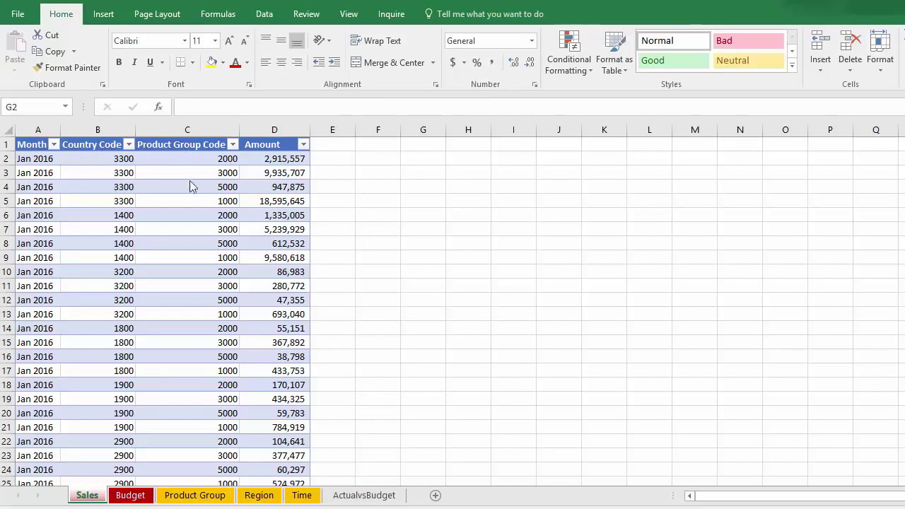
Review the tables on the Budget, Product Group and Region sheets, and open the Time sheet.
{"action": "left_click", "coordinate": [131, 496]}
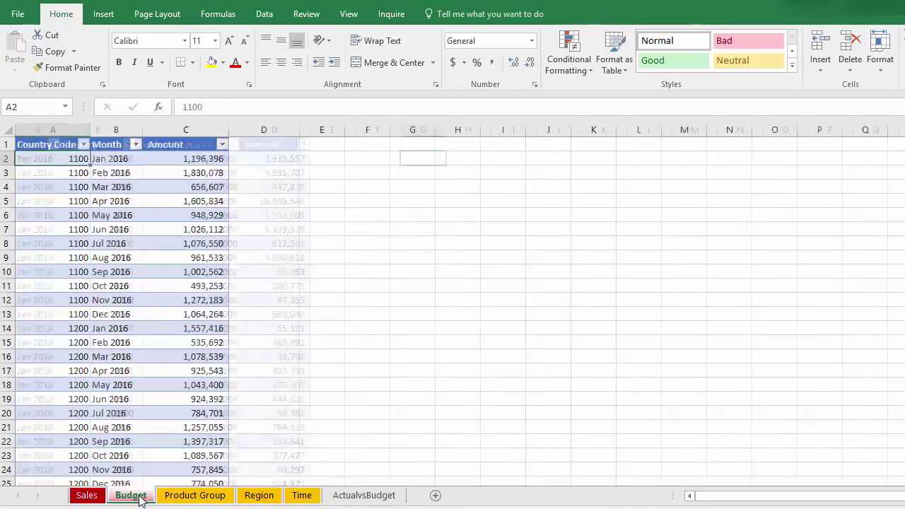
{"action": "left_click", "coordinate": [195, 496]}
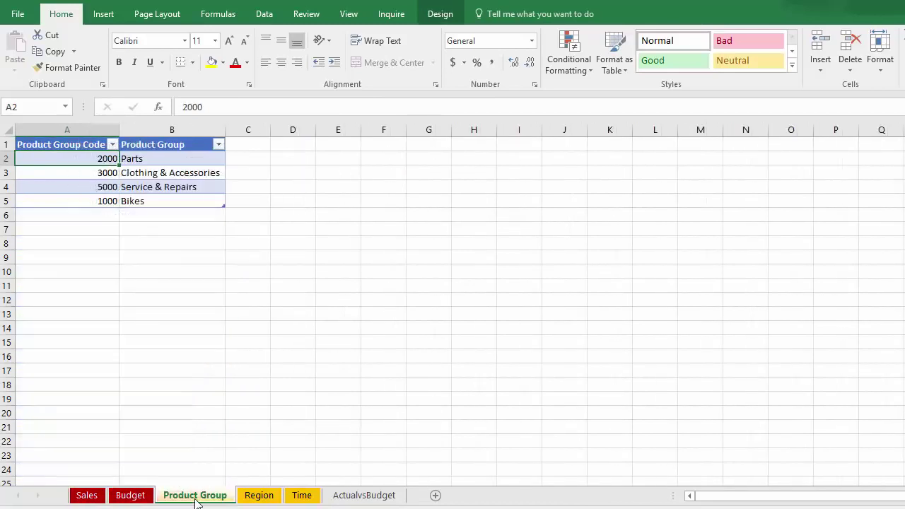
{"action": "left_click", "coordinate": [258, 496]}
{"action": "left_click", "coordinate": [301, 498]}
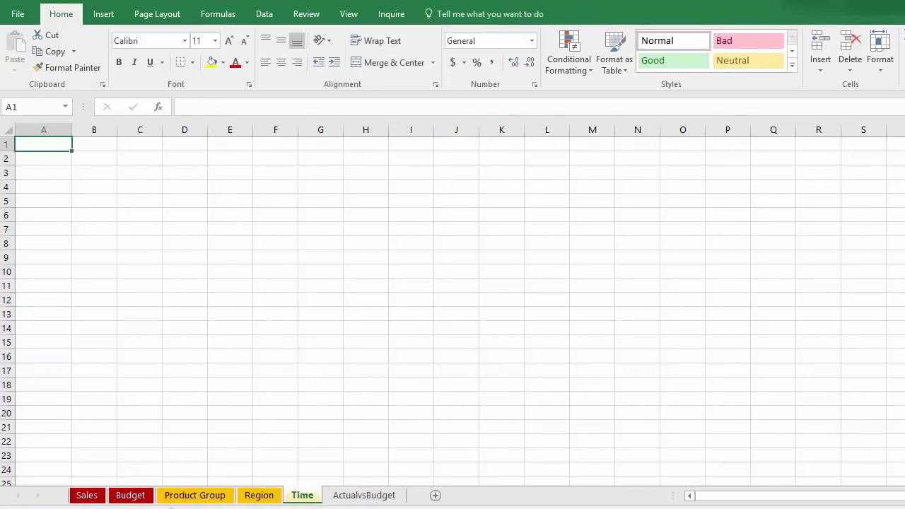
Copy the months Jan 2016 to Dec 2016 from B2:B13 of the Budget sheet and paste them into the Time sheet from A2.
{"action": "left_click", "coordinate": [130, 496]}
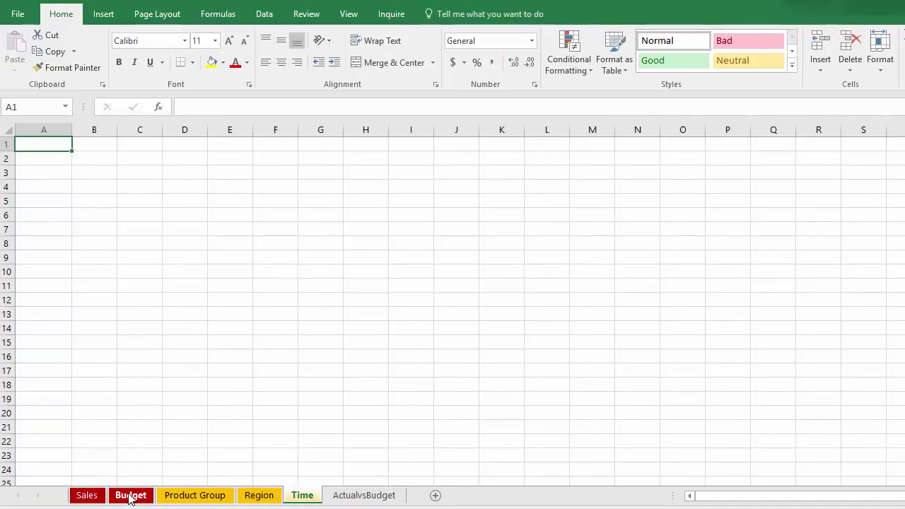
{"action": "left_click_drag", "start_coordinate": [113, 159], "coordinate": [134, 315]}
{"action": "key", "text": "ctrl+c"}
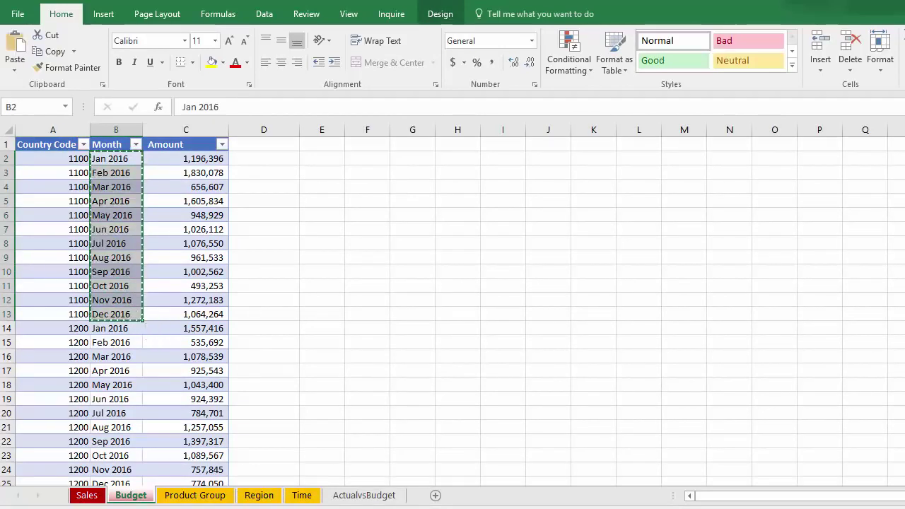
{"action": "left_click", "coordinate": [302, 495]}
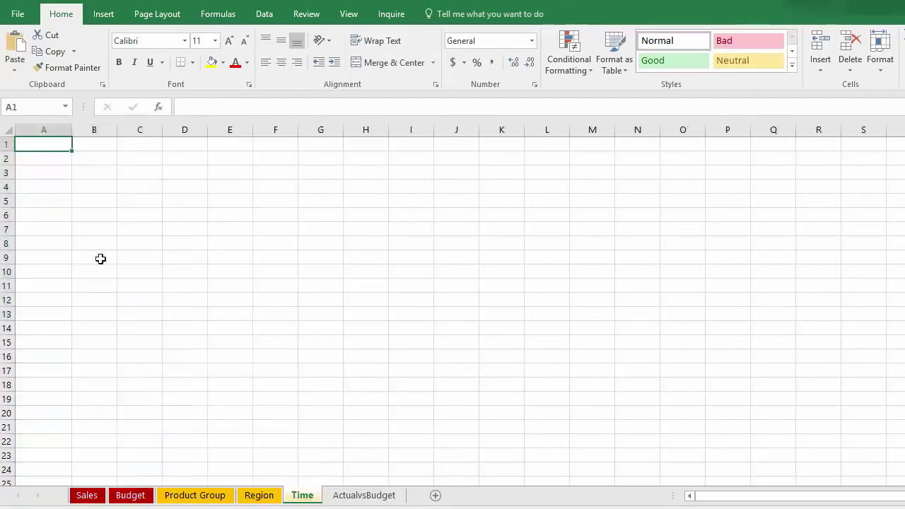
{"action": "right_click", "coordinate": [28, 155]}
{"action": "left_click", "coordinate": [77, 217]}
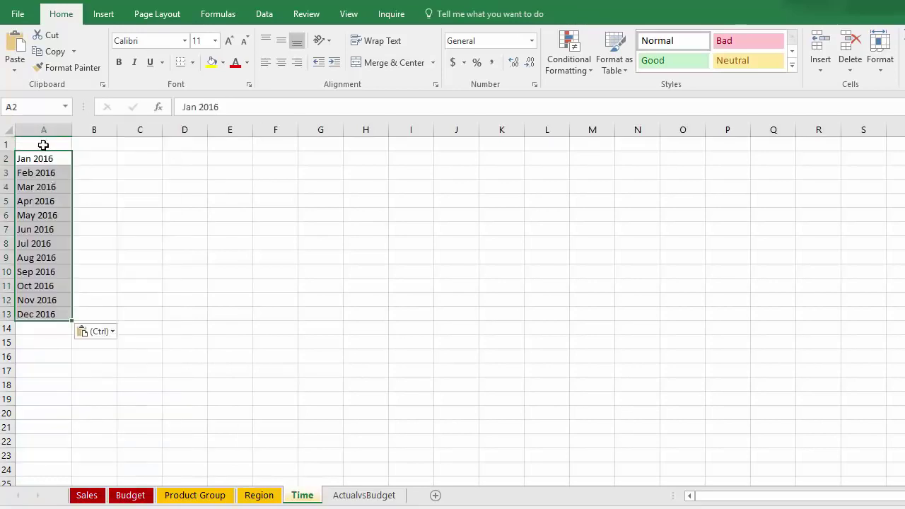
Enter the column header "Month" in A1 of the Time sheet.
{"action": "left_click", "coordinate": [43, 144]}
{"action": "type", "text": "Month"}
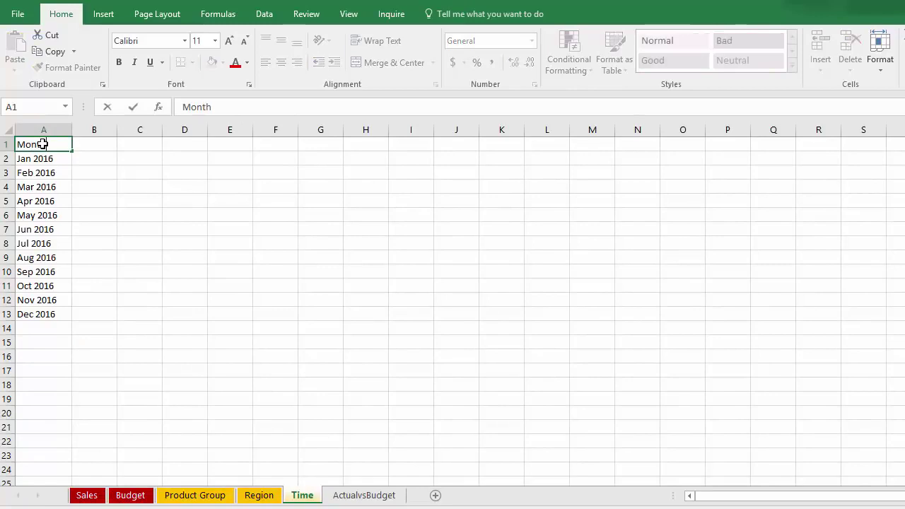
{"action": "key", "text": "Return"}
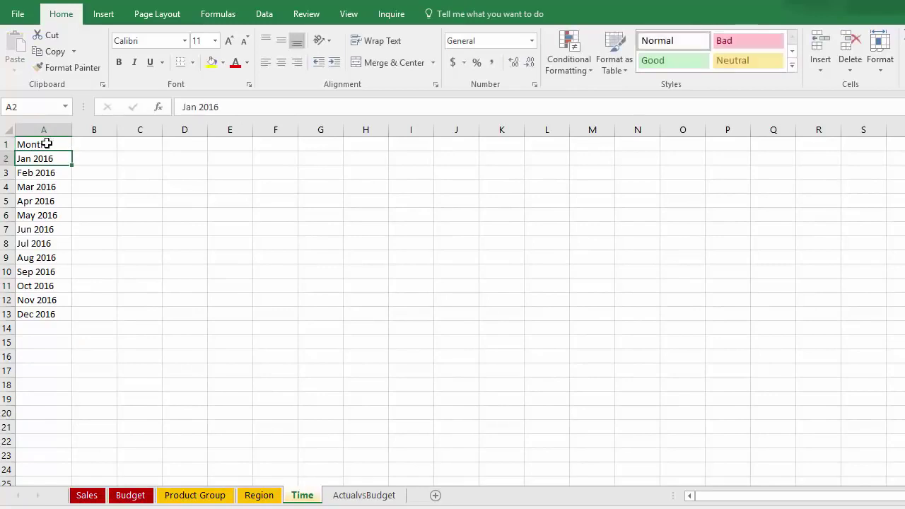
Convert A1:A13 of the Time sheet into a table with headers and name it Time.
{"action": "left_click", "coordinate": [104, 19]}
{"action": "left_click", "coordinate": [117, 49]}
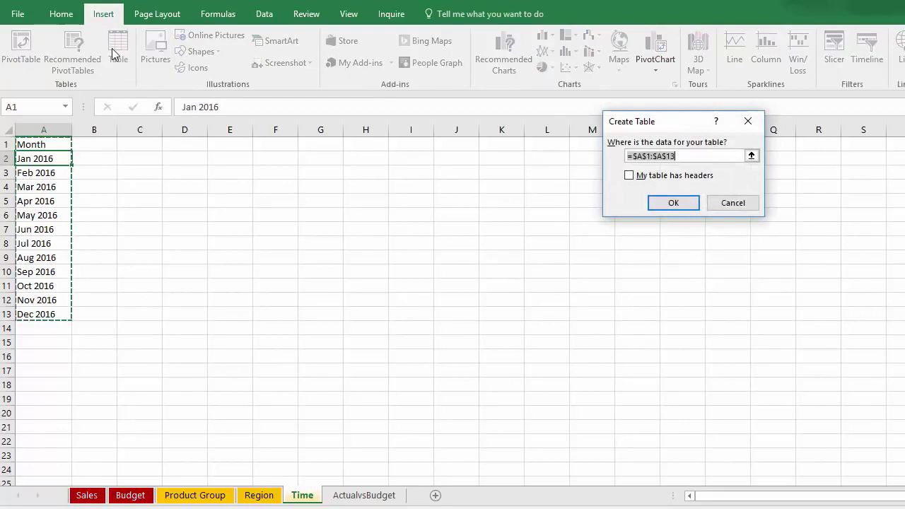
{"action": "left_click", "coordinate": [629, 177]}
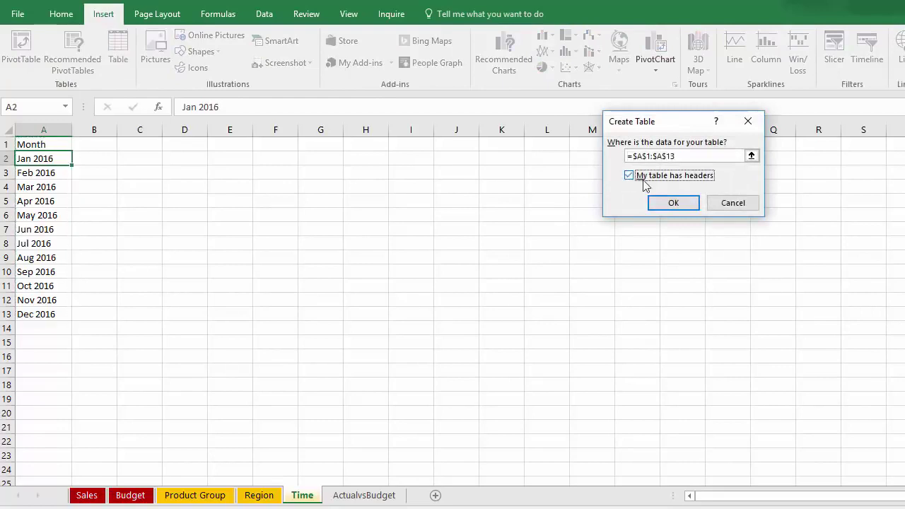
{"action": "left_click", "coordinate": [678, 203]}
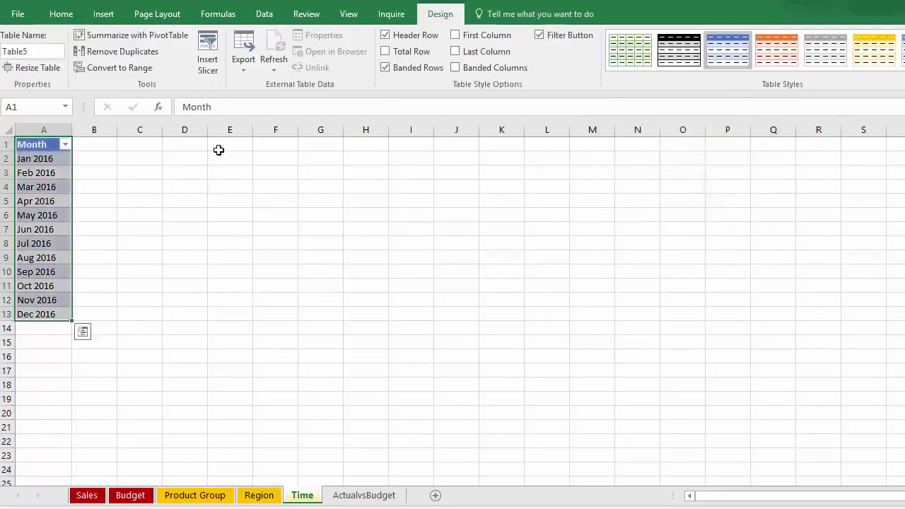
{"action": "double_click", "coordinate": [37, 51]}
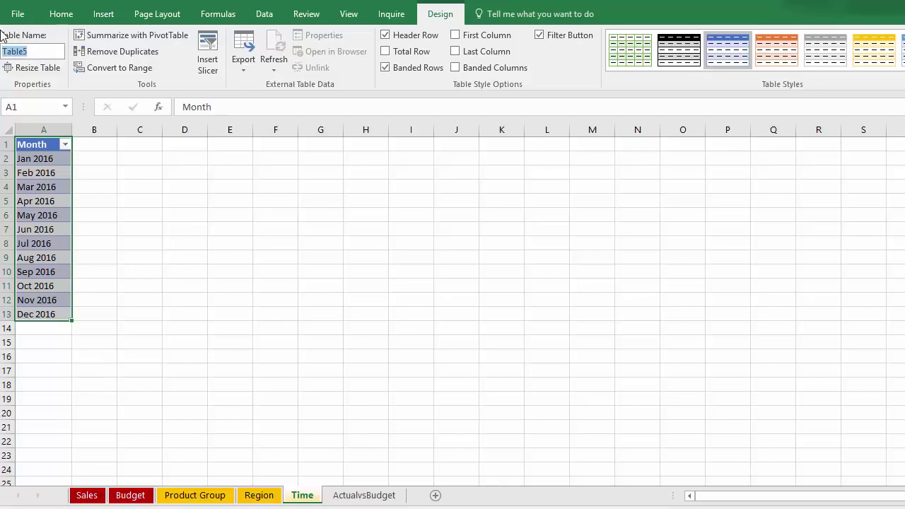
{"action": "type", "text": "T"}
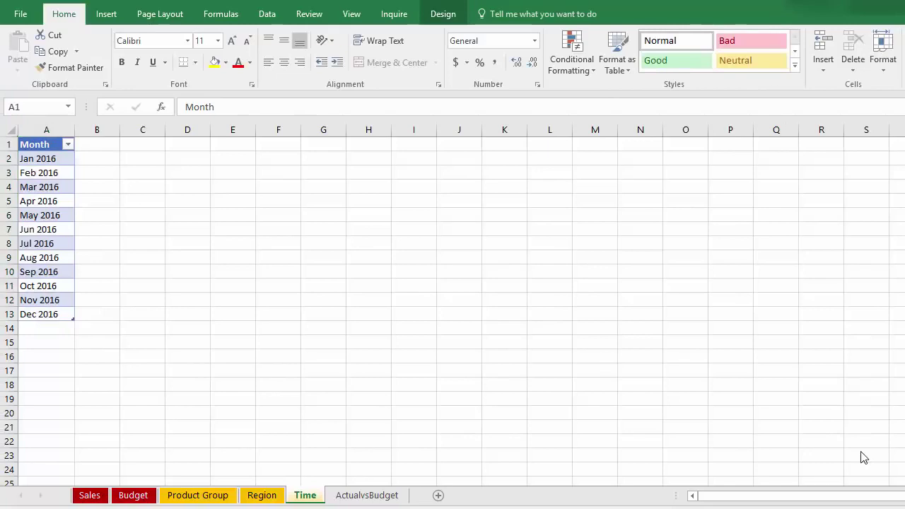
Create a relationship from the Sales table's Country Code to the Region table's Country Code.
{"action": "left_click", "coordinate": [267, 14]}
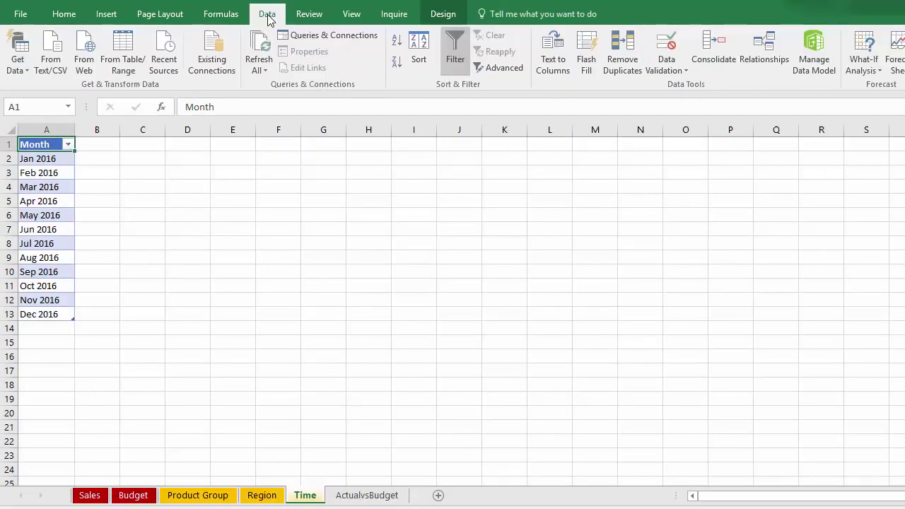
{"action": "left_click", "coordinate": [762, 50]}
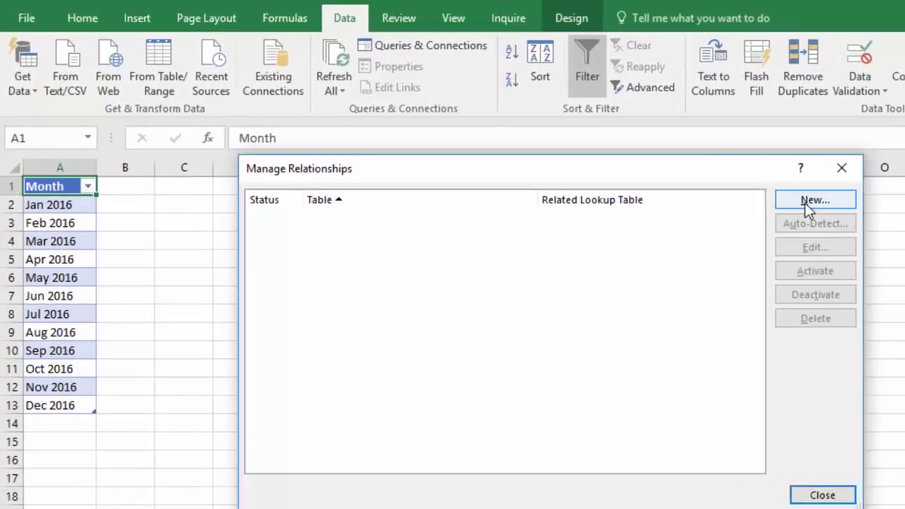
{"action": "left_click", "coordinate": [631, 155]}
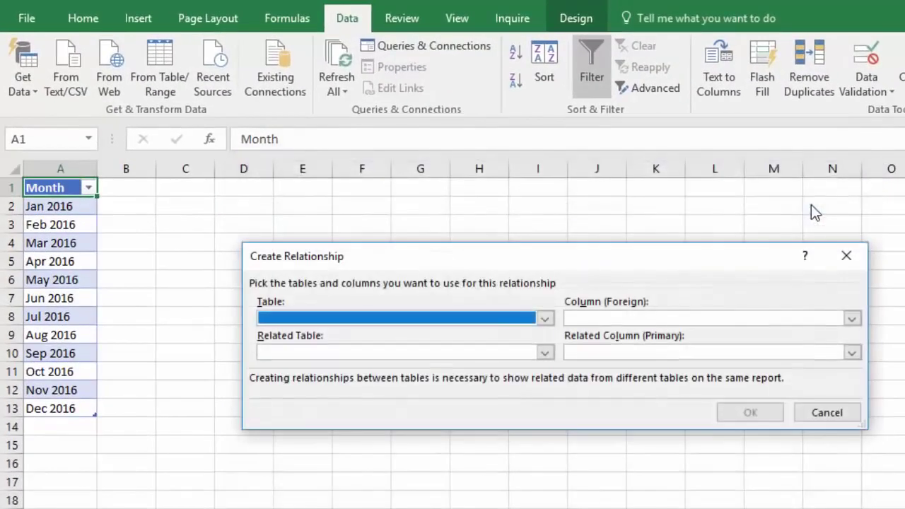
{"action": "left_click", "coordinate": [545, 319]}
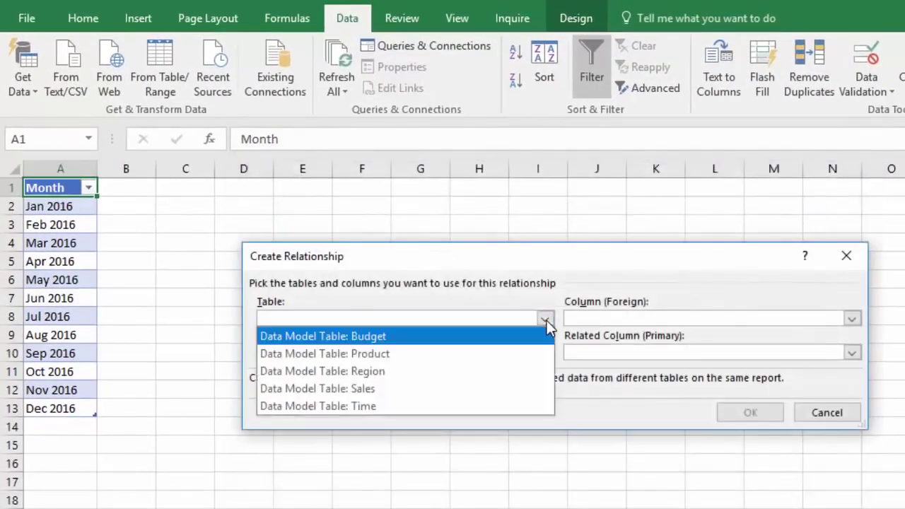
{"action": "left_click", "coordinate": [353, 389]}
{"action": "left_click", "coordinate": [853, 318]}
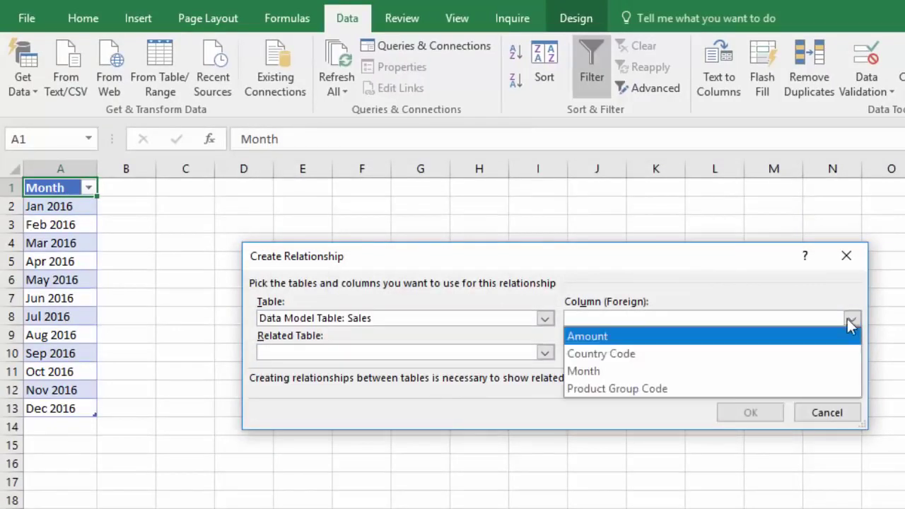
{"action": "left_click", "coordinate": [602, 354]}
{"action": "left_click", "coordinate": [548, 357]}
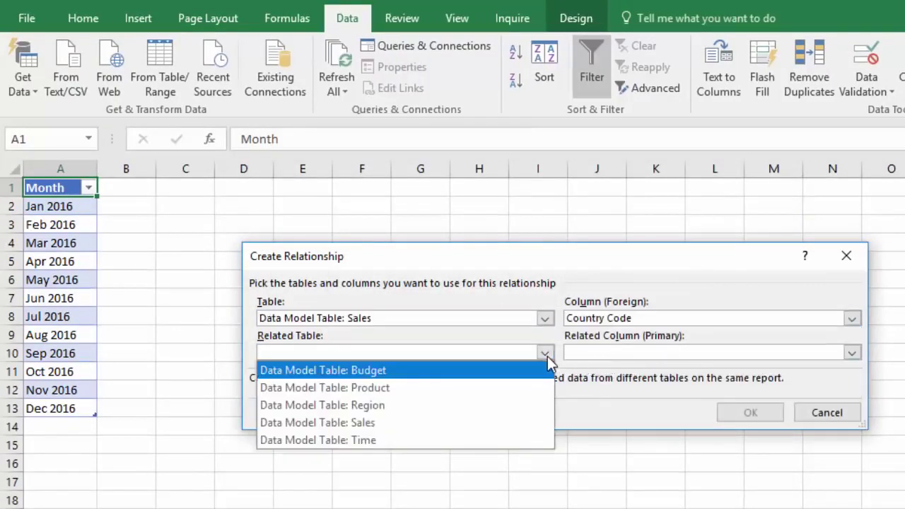
{"action": "left_click", "coordinate": [382, 406]}
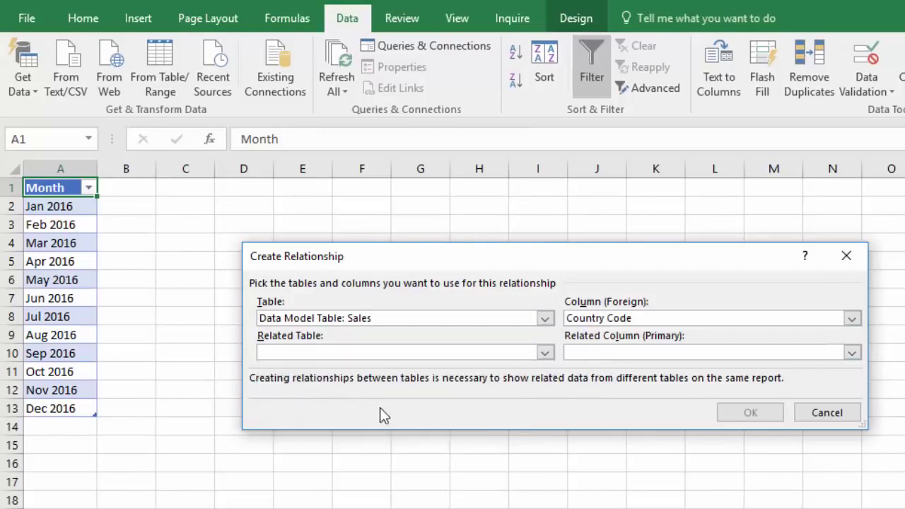
{"action": "left_click", "coordinate": [853, 352]}
{"action": "left_click", "coordinate": [852, 352]}
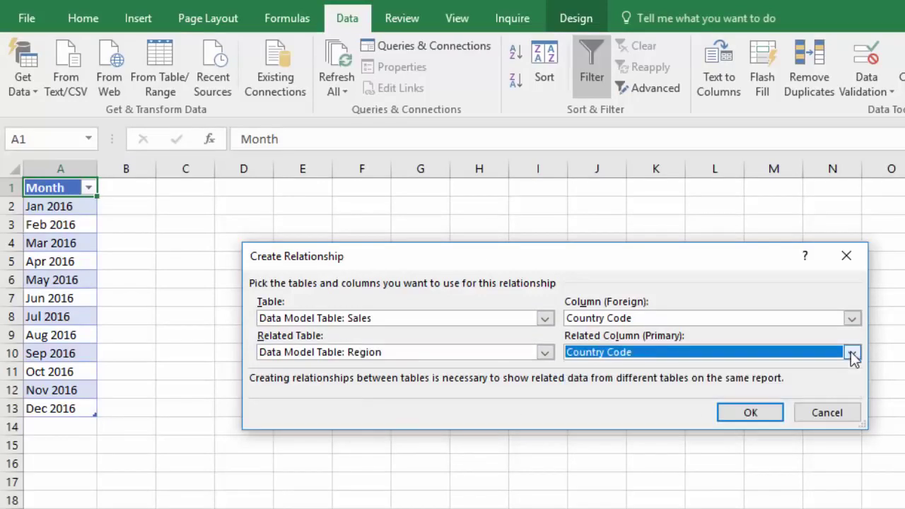
{"action": "left_click", "coordinate": [750, 414]}
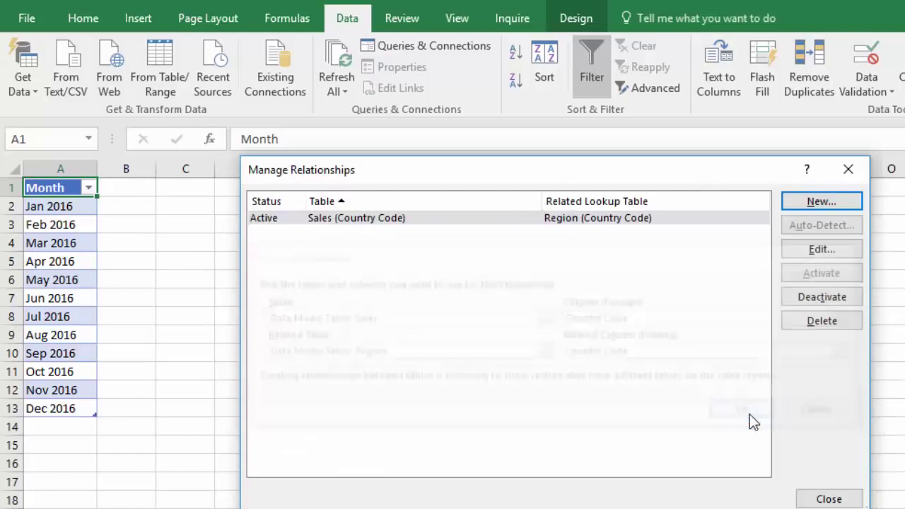
Create a relationship from the Budget table's Country Code to the Region table's Country Code.
{"action": "left_click", "coordinate": [836, 205]}
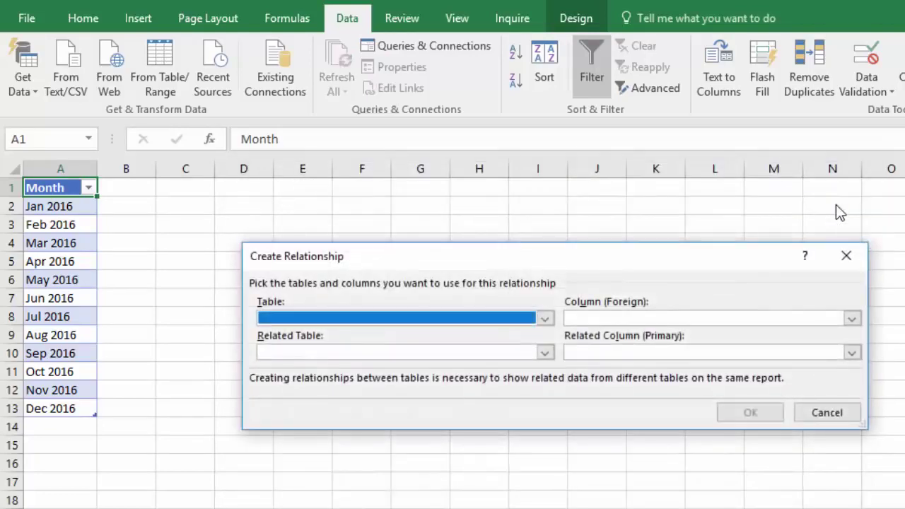
{"action": "left_click", "coordinate": [545, 320]}
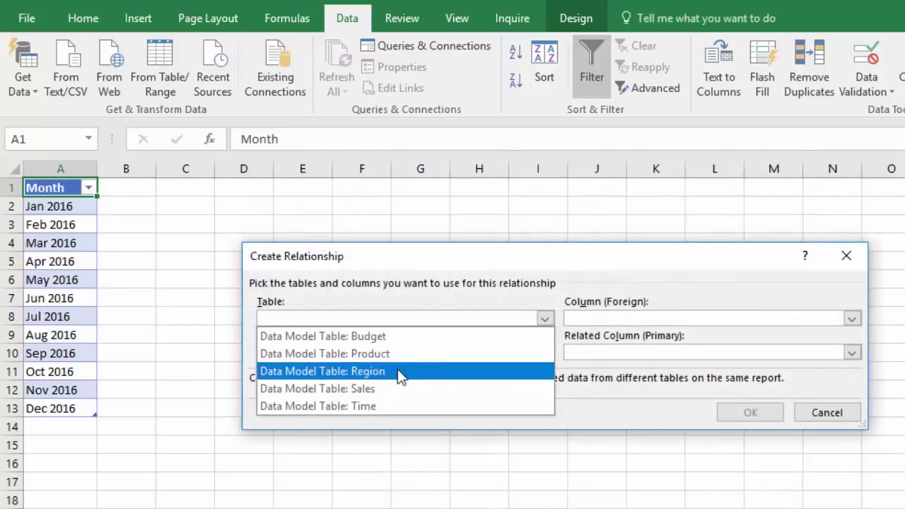
{"action": "left_click", "coordinate": [380, 337]}
{"action": "left_click", "coordinate": [853, 319]}
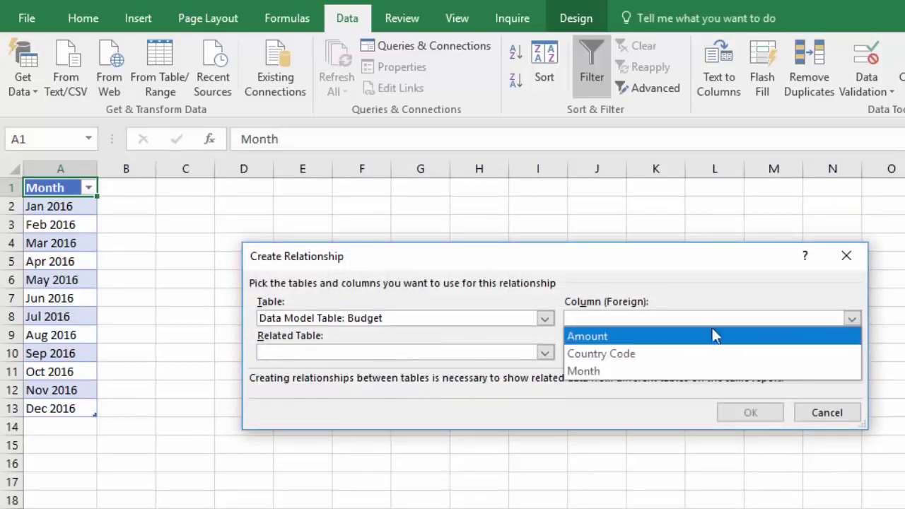
{"action": "left_click", "coordinate": [617, 359]}
{"action": "left_click", "coordinate": [545, 353]}
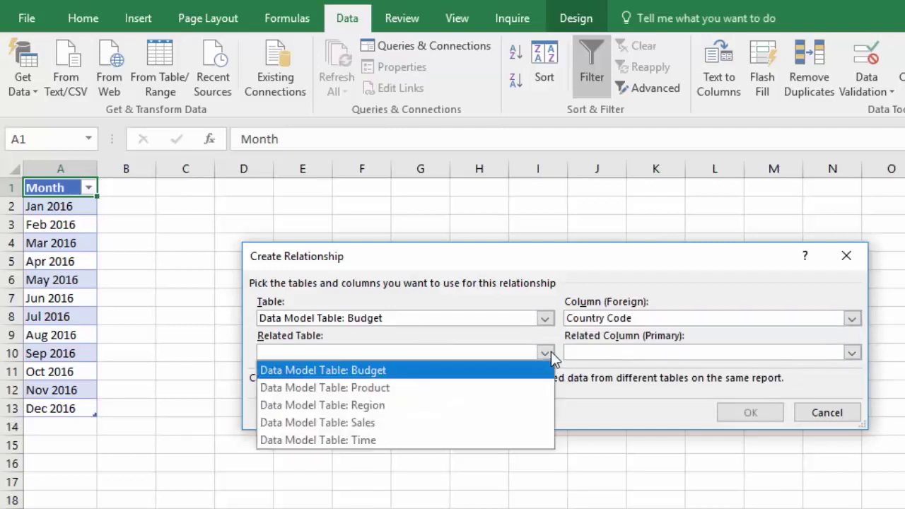
{"action": "left_click", "coordinate": [372, 404]}
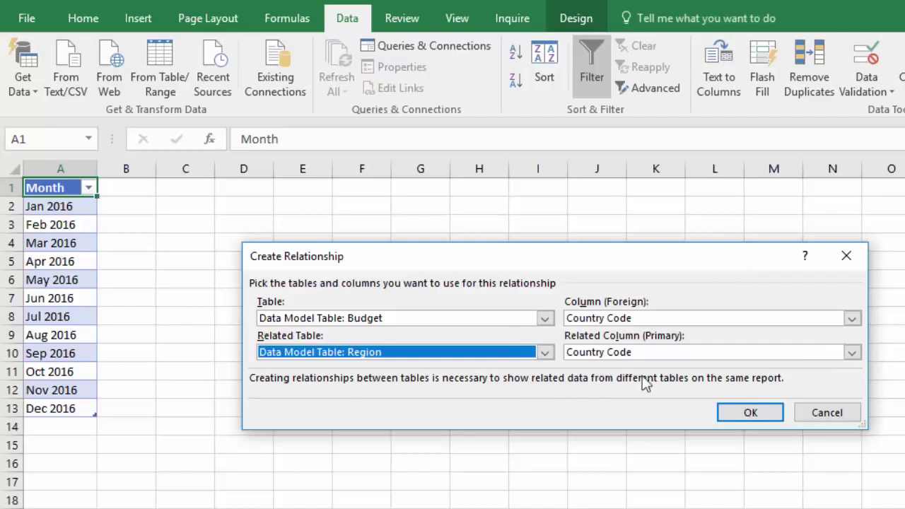
{"action": "left_click", "coordinate": [755, 415]}
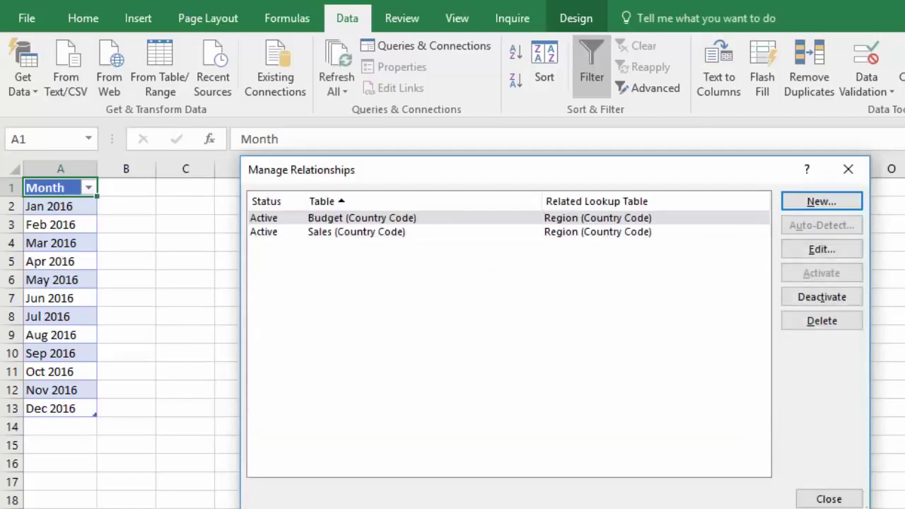
Create a relationship from the Sales table's Product Group Code to the Product table's Product Group Code.
{"action": "left_click", "coordinate": [821, 203]}
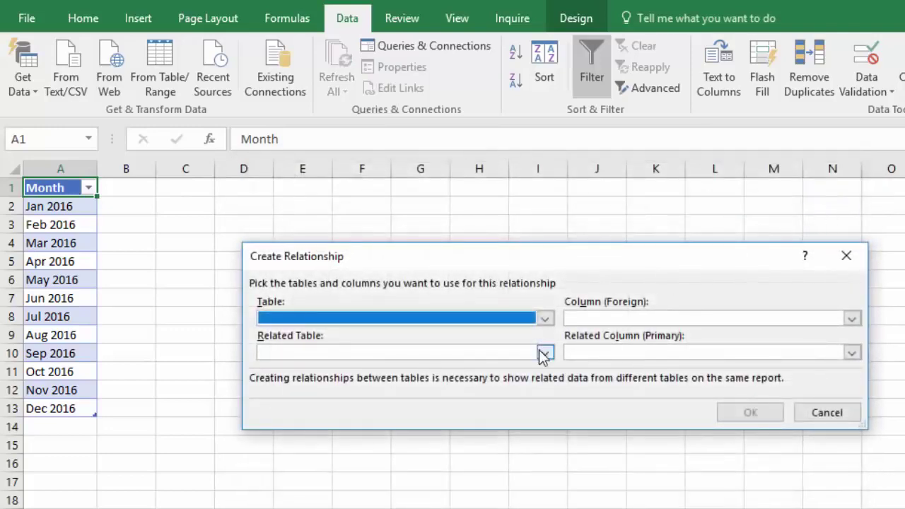
{"action": "left_click", "coordinate": [546, 318]}
{"action": "left_click", "coordinate": [354, 388]}
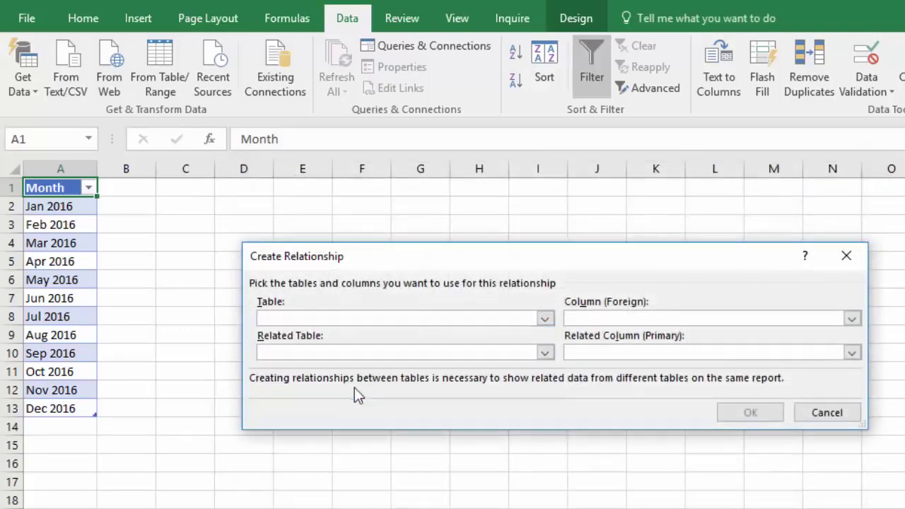
{"action": "left_click", "coordinate": [853, 318]}
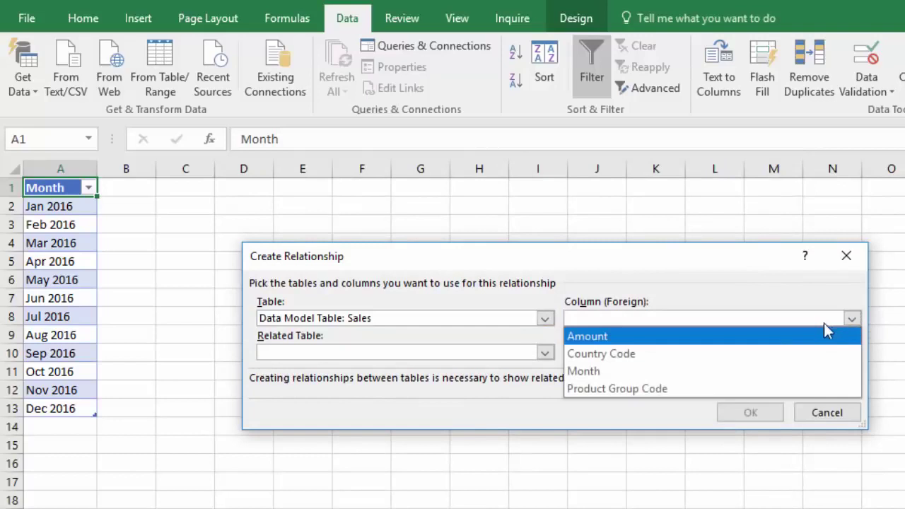
{"action": "left_click", "coordinate": [634, 390]}
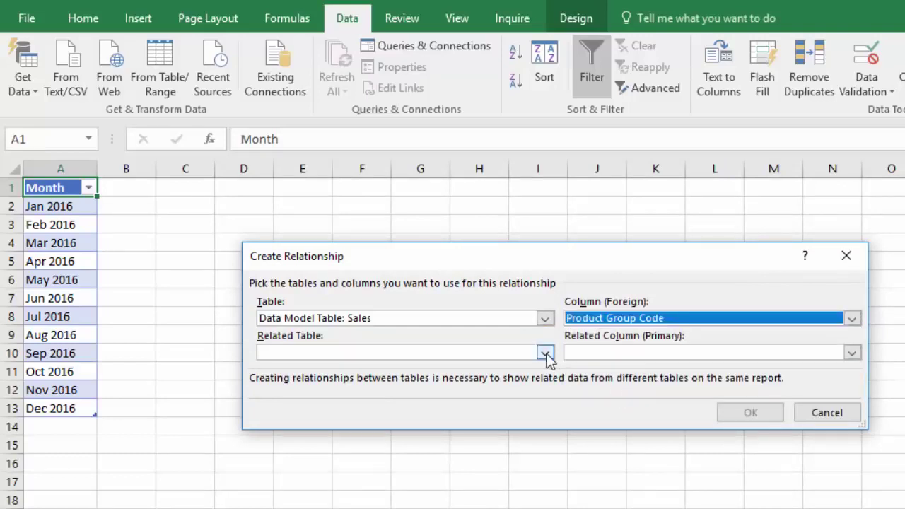
{"action": "left_click", "coordinate": [546, 354]}
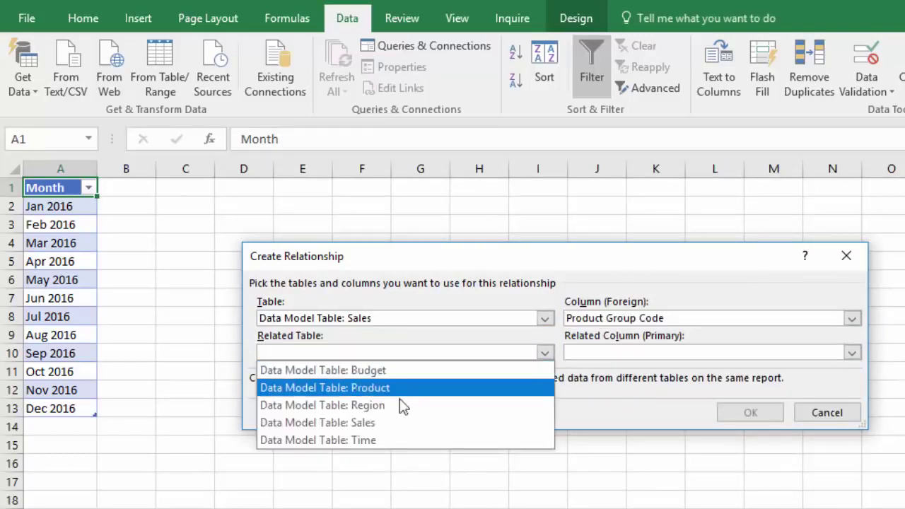
{"action": "left_click", "coordinate": [365, 390]}
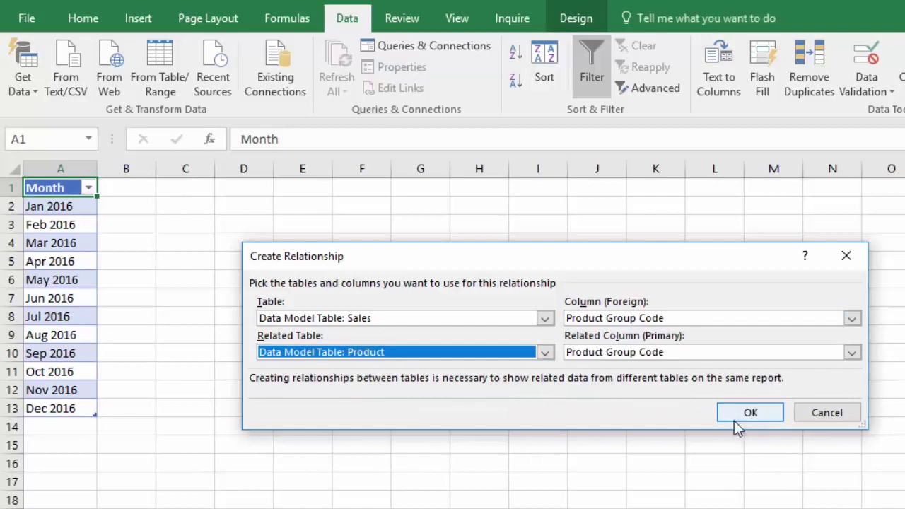
{"action": "left_click", "coordinate": [746, 415]}
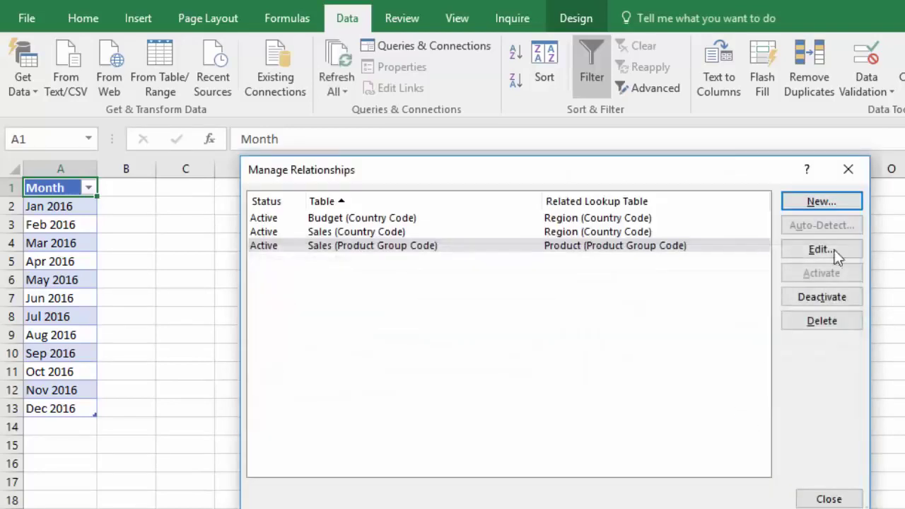
Create a relationship from the Sales table's Month column to the Time table's Month column.
{"action": "left_click", "coordinate": [821, 202]}
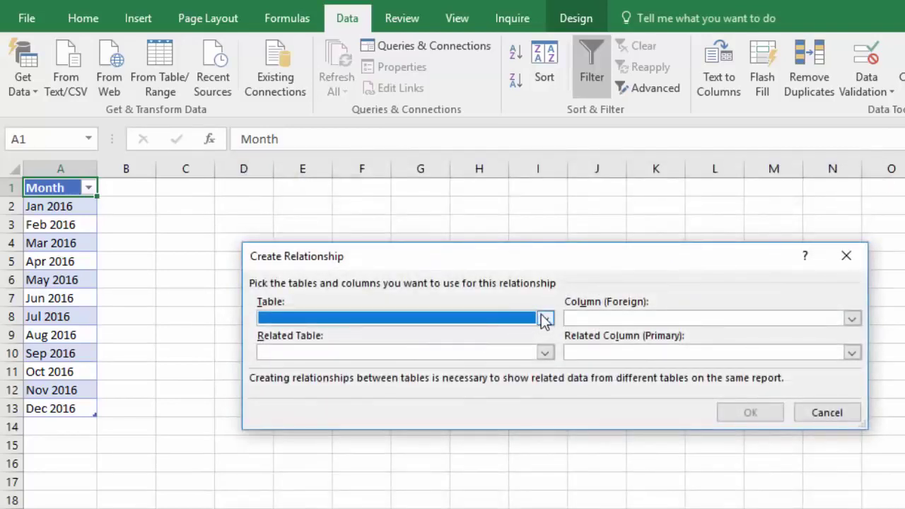
{"action": "left_click", "coordinate": [545, 320]}
{"action": "left_click", "coordinate": [369, 393]}
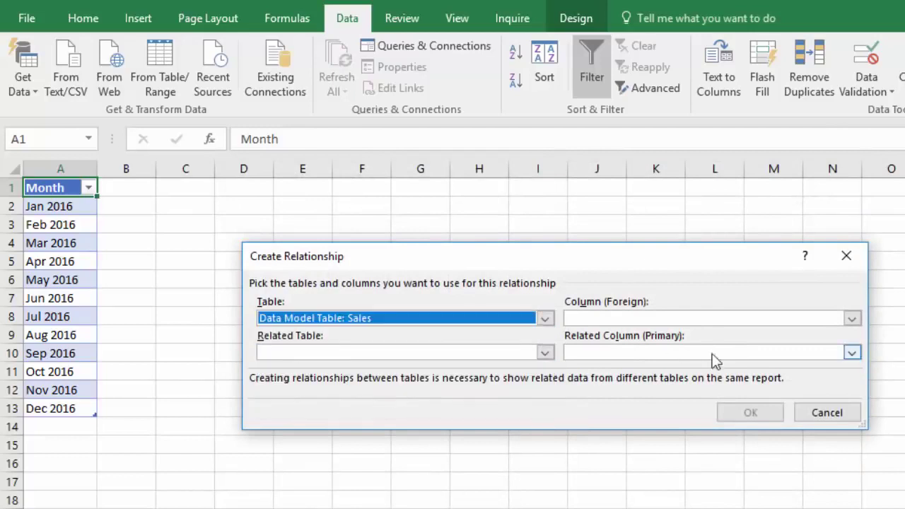
{"action": "left_click", "coordinate": [853, 318]}
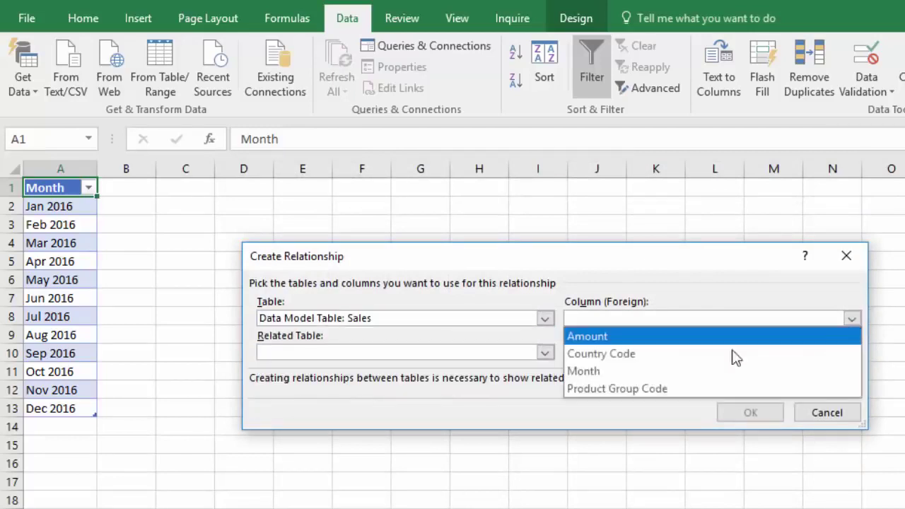
{"action": "left_click", "coordinate": [608, 375]}
{"action": "left_click", "coordinate": [444, 353]}
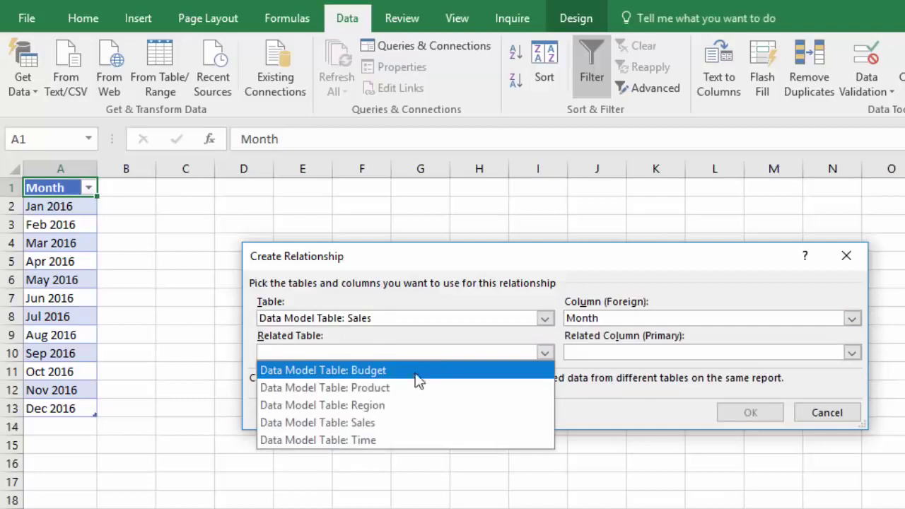
{"action": "left_click", "coordinate": [368, 440]}
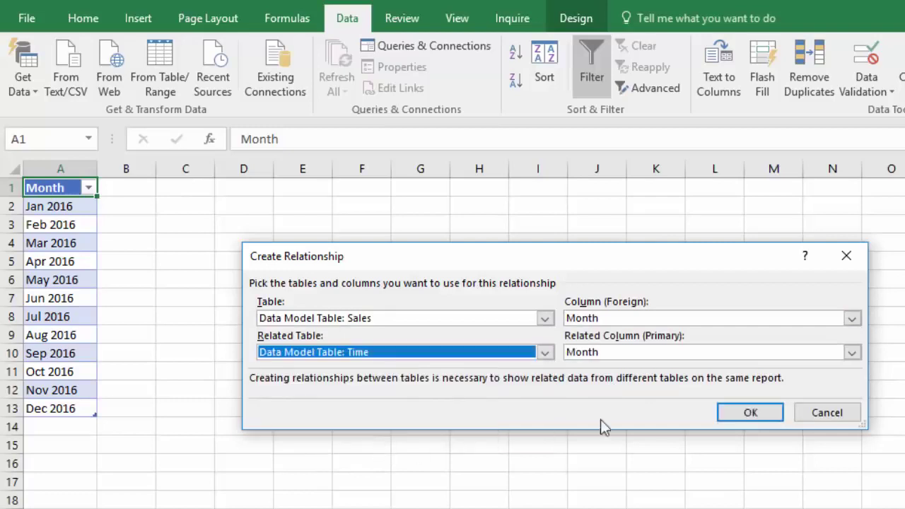
{"action": "left_click", "coordinate": [750, 415]}
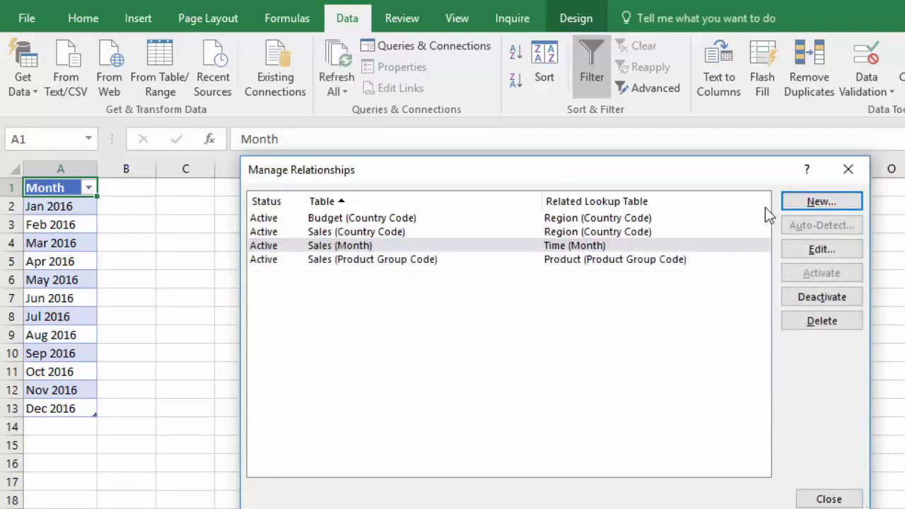
Create a relationship from the Budget table's Month column to the Time table's Month column.
{"action": "left_click", "coordinate": [806, 204]}
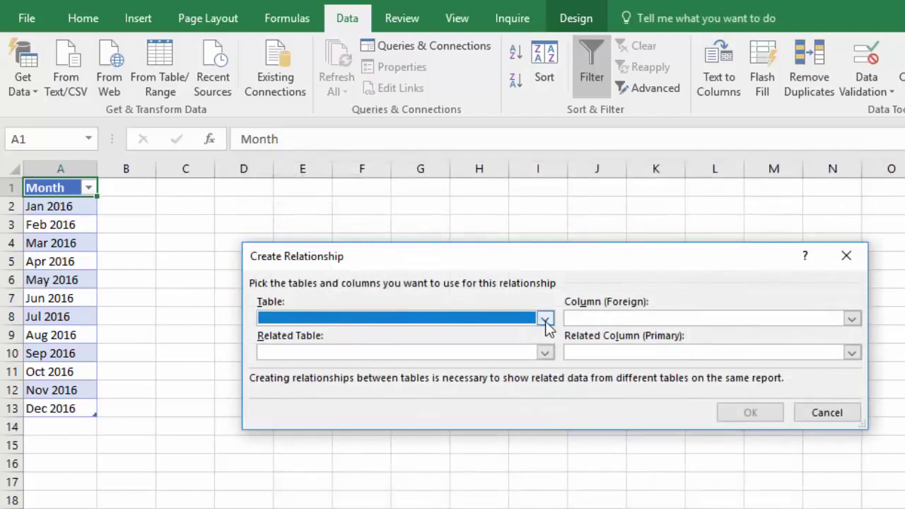
{"action": "left_click", "coordinate": [546, 318]}
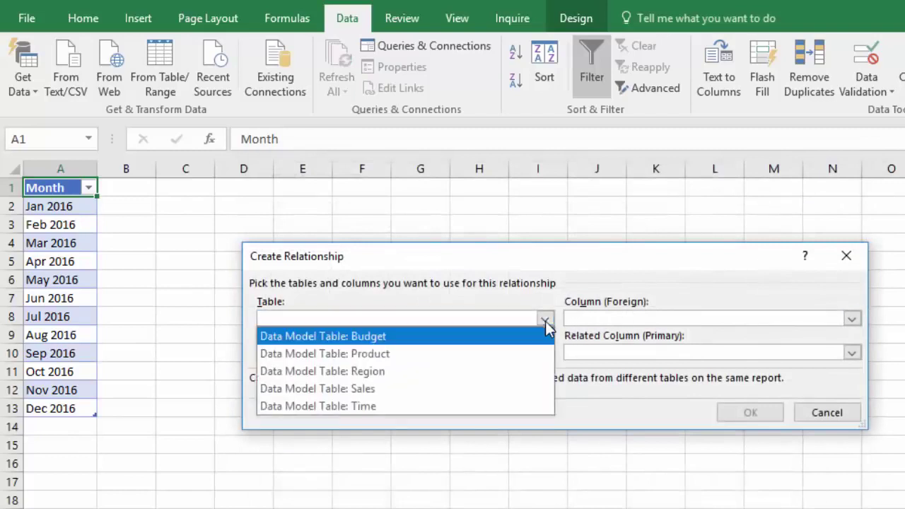
{"action": "left_click", "coordinate": [396, 337]}
{"action": "left_click", "coordinate": [856, 320]}
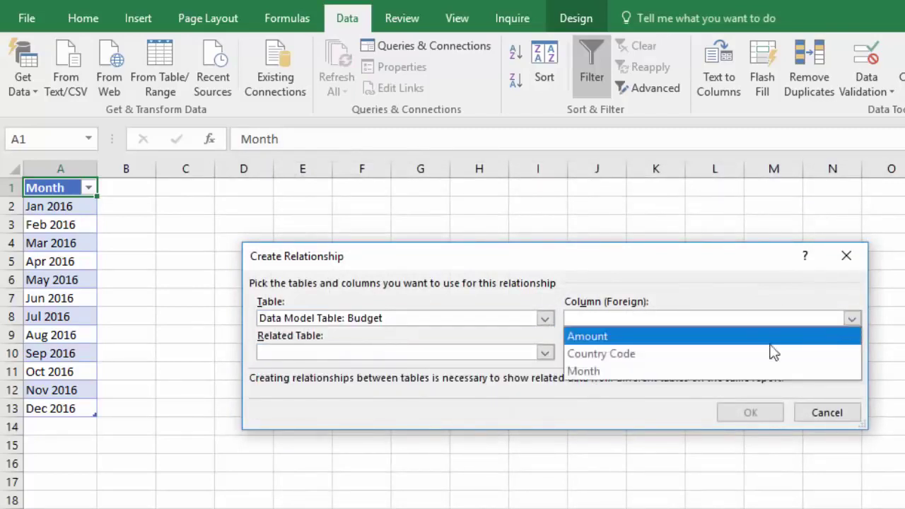
{"action": "left_click", "coordinate": [584, 375]}
{"action": "left_click", "coordinate": [547, 353]}
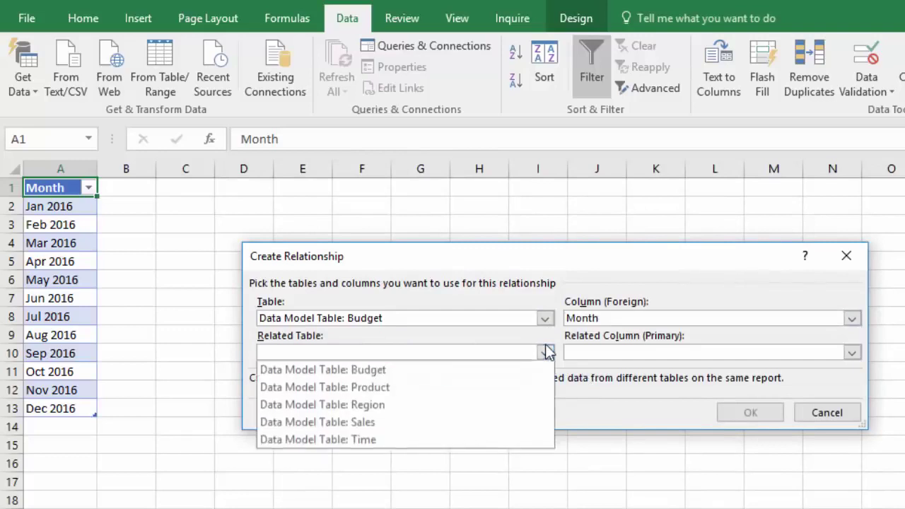
{"action": "left_click", "coordinate": [352, 439]}
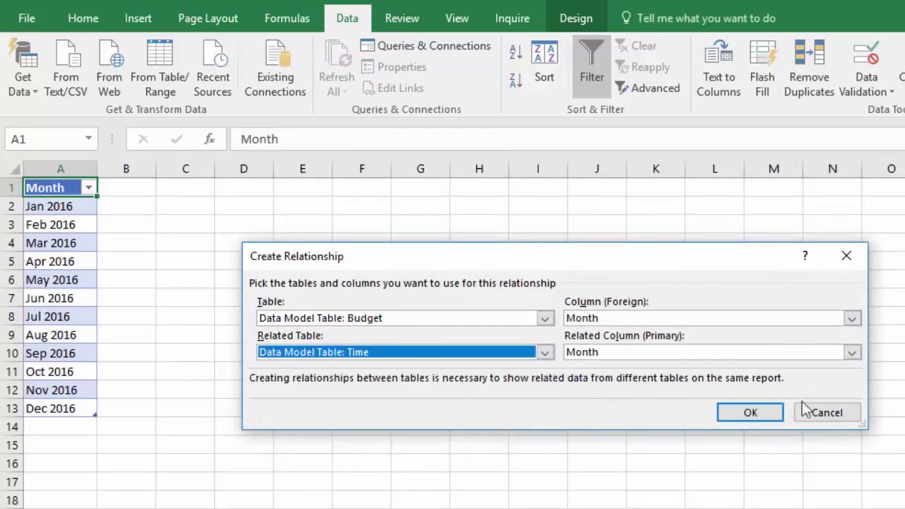
{"action": "left_click", "coordinate": [754, 412]}
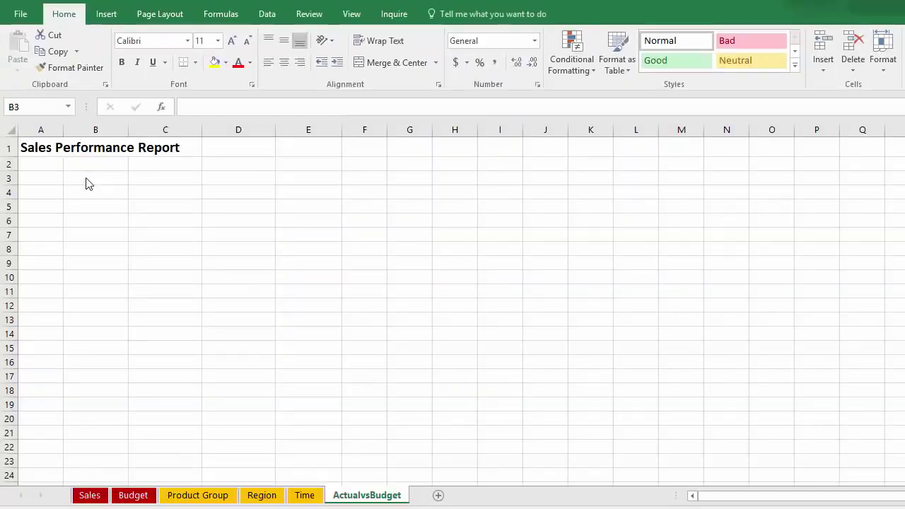
Insert a PivotTable at cell B3 of the ActualvsBudget sheet, using the tables in the workbook Data Model as its source.
{"action": "left_click", "coordinate": [86, 182]}
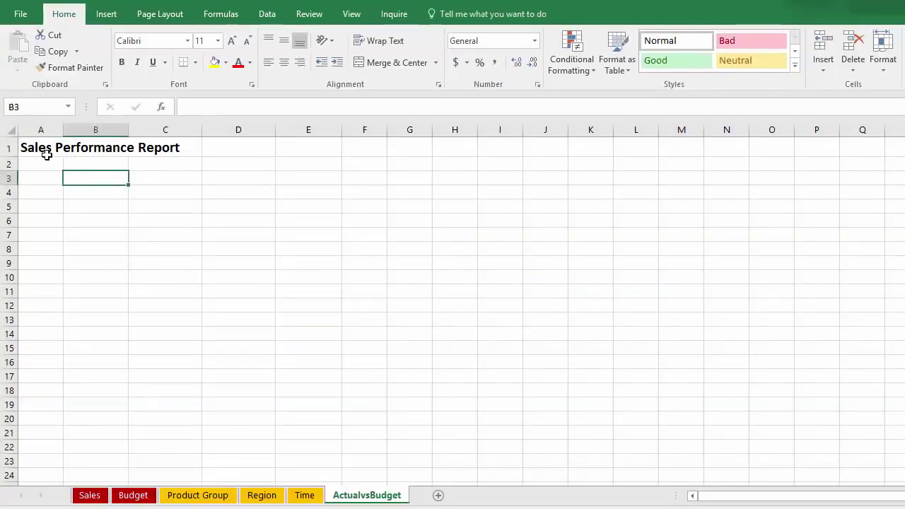
{"action": "left_click", "coordinate": [108, 16]}
{"action": "left_click", "coordinate": [24, 47]}
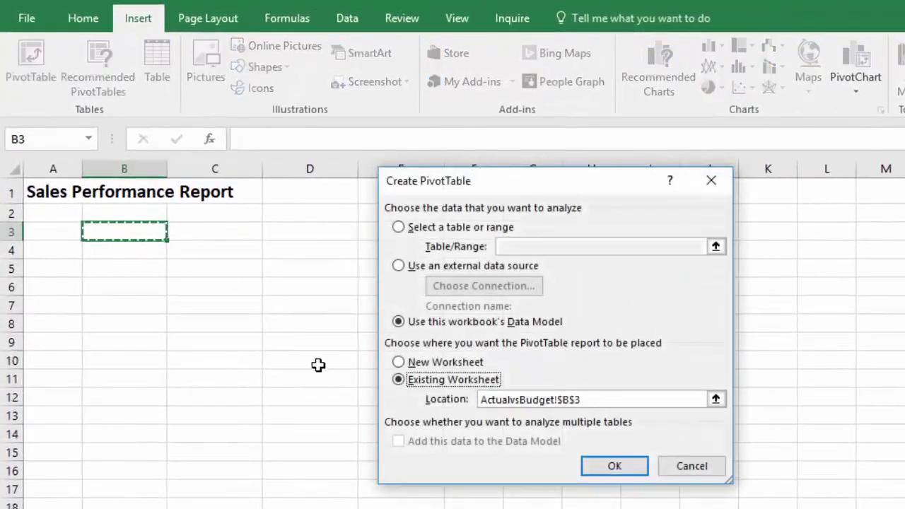
{"action": "left_click", "coordinate": [396, 267]}
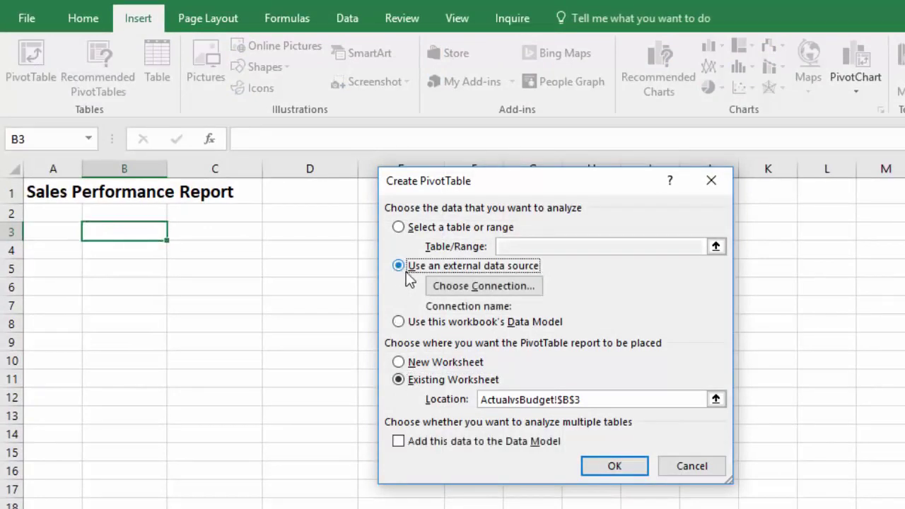
{"action": "left_click", "coordinate": [479, 290]}
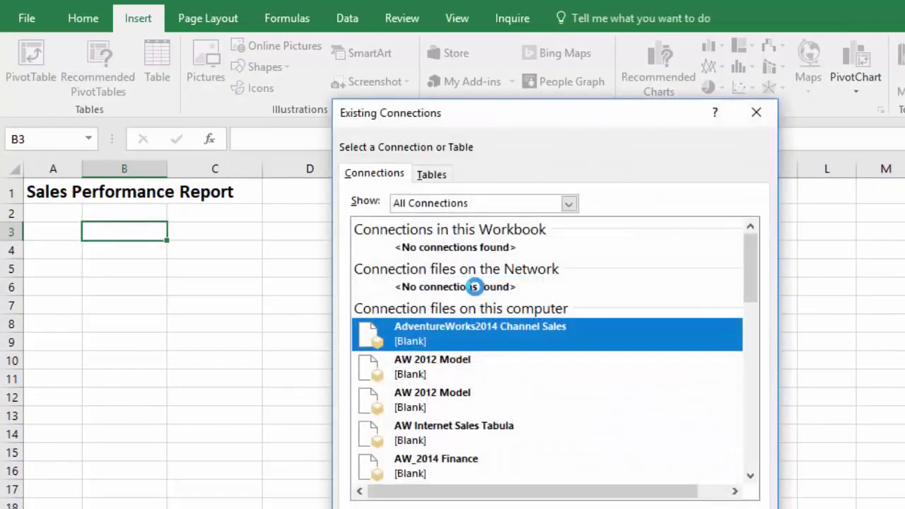
{"action": "left_click", "coordinate": [431, 174]}
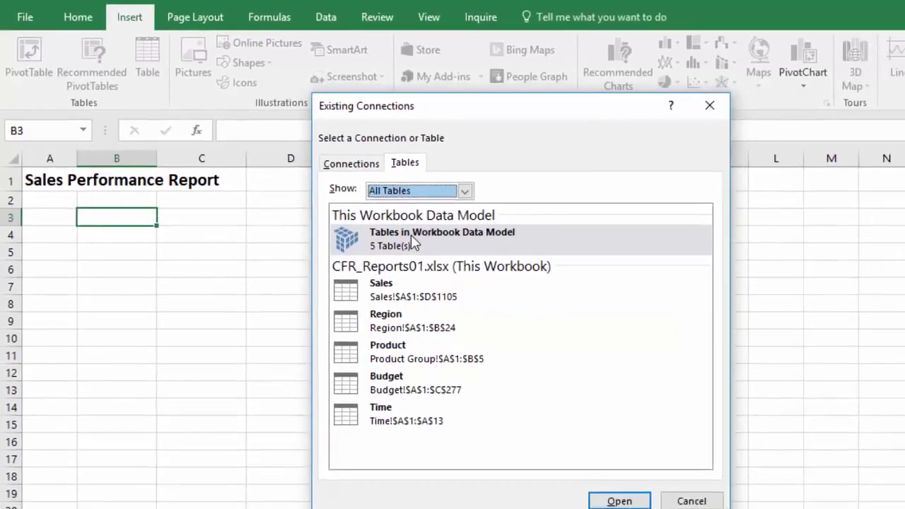
{"action": "left_click", "coordinate": [415, 242]}
{"action": "left_click", "coordinate": [620, 501]}
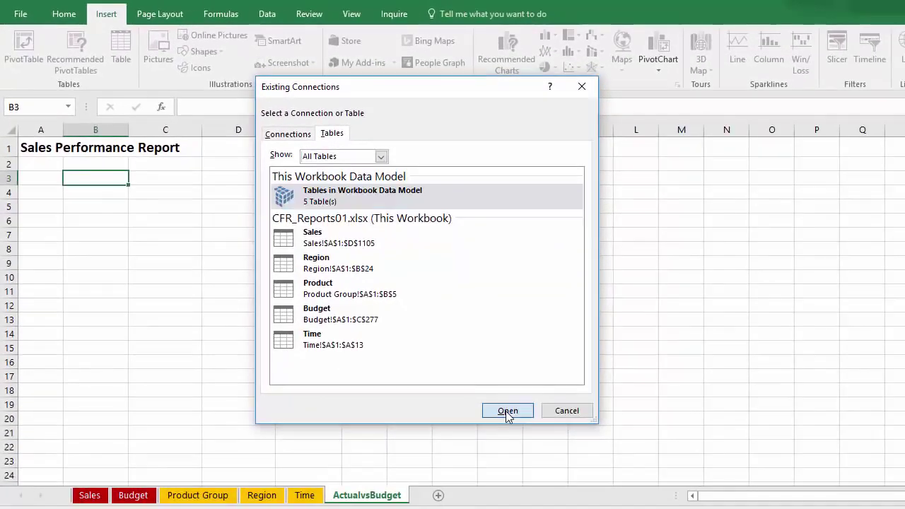
{"action": "left_click", "coordinate": [475, 364]}
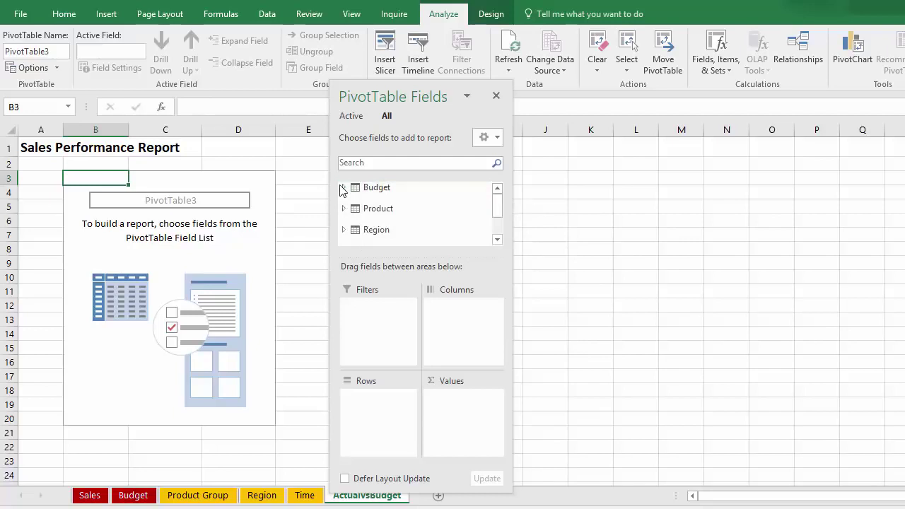
Add the Amount fields of the Budget and Sales tables to the PivotTable's values, with the Sales amount first.
{"action": "left_click", "coordinate": [344, 188]}
{"action": "left_click_drag", "start_coordinate": [386, 229], "coordinate": [473, 411]}
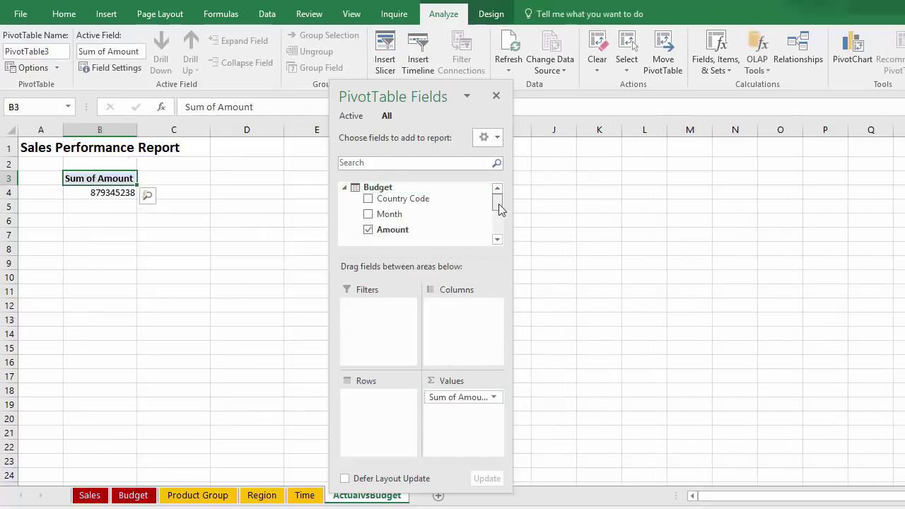
{"action": "left_click_drag", "start_coordinate": [499, 206], "coordinate": [499, 222]}
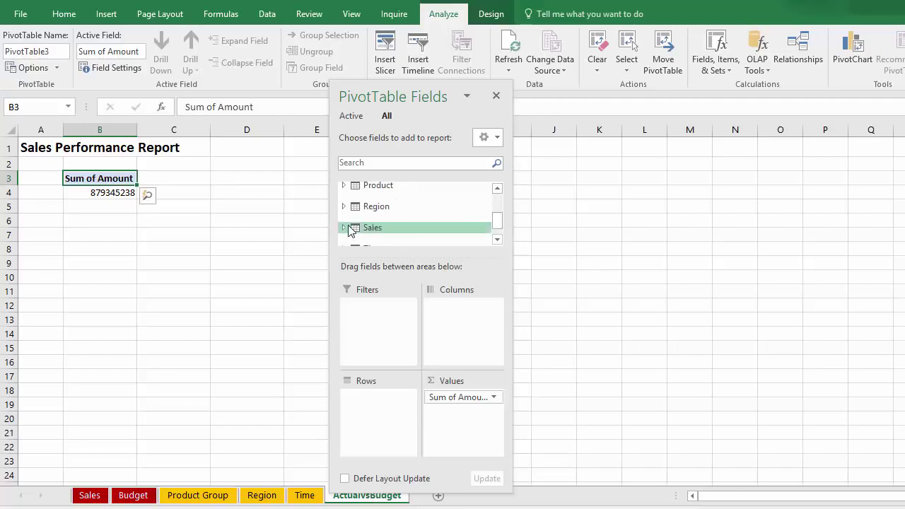
{"action": "left_click", "coordinate": [343, 231]}
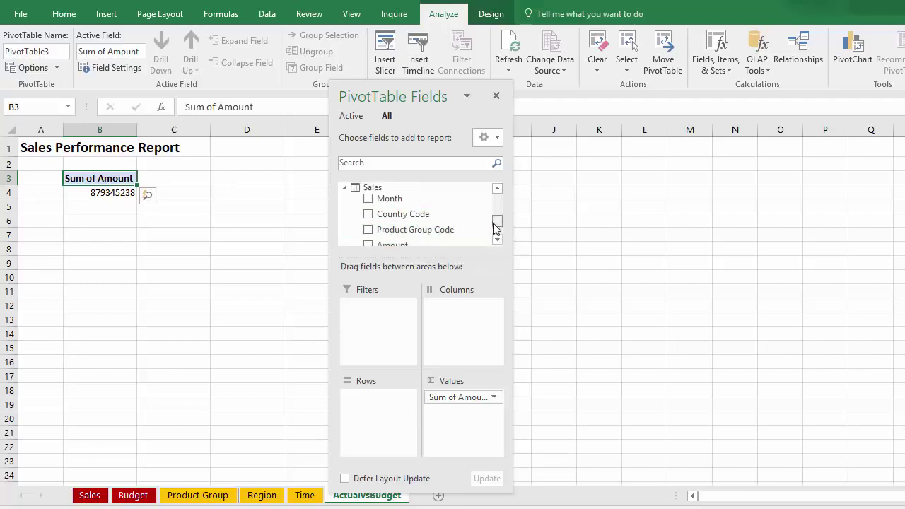
{"action": "scroll", "coordinate": [496, 226], "scroll_direction": "down", "scroll_amount": 1}
{"action": "left_click_drag", "start_coordinate": [418, 218], "coordinate": [468, 403]}
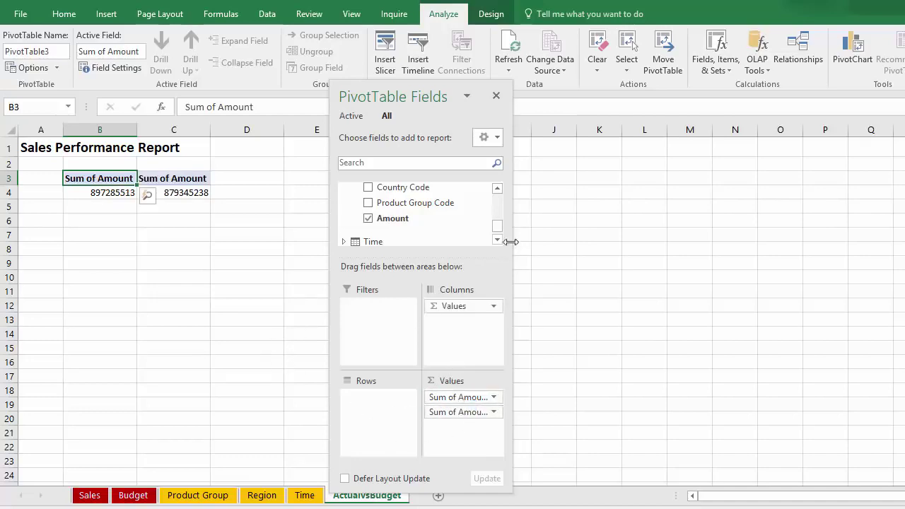
Try the Budget table's Month field as the PivotTable's rows, and remove it again.
{"action": "left_click_drag", "start_coordinate": [500, 230], "coordinate": [499, 201]}
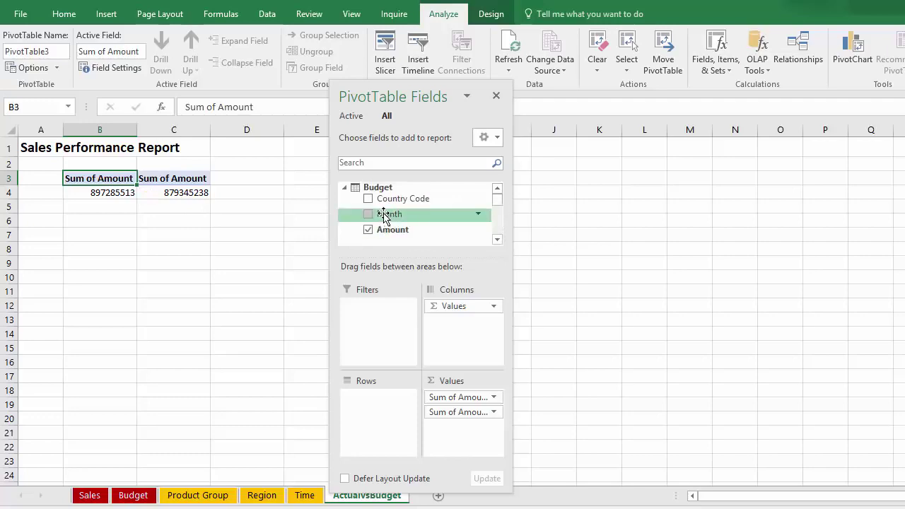
{"action": "left_click_drag", "start_coordinate": [384, 217], "coordinate": [387, 420]}
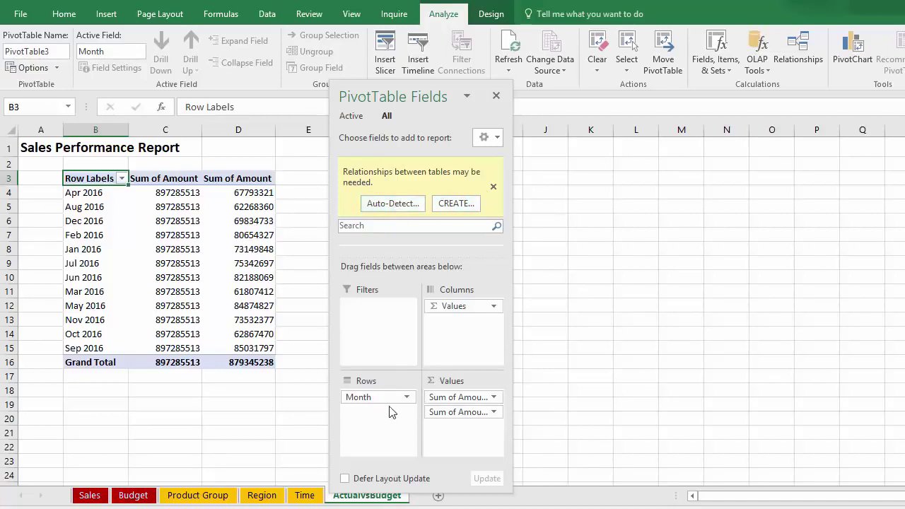
{"action": "left_click", "coordinate": [408, 398]}
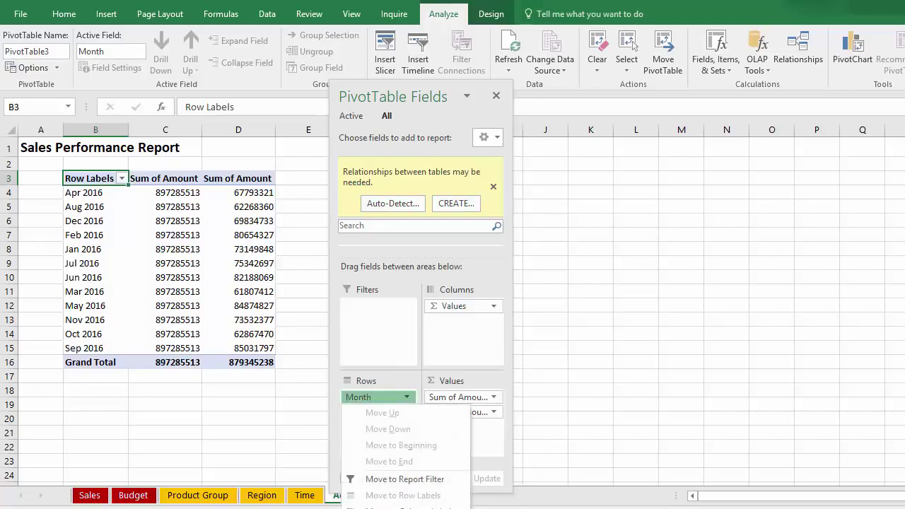
{"action": "left_click", "coordinate": [389, 508]}
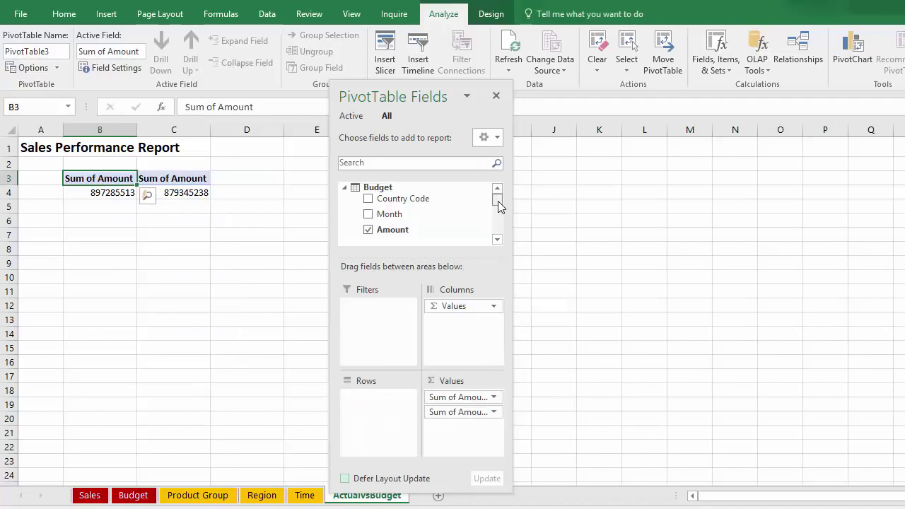
Add the Time table's Month field to the PivotTable's rows.
{"action": "left_click_drag", "start_coordinate": [498, 201], "coordinate": [498, 229]}
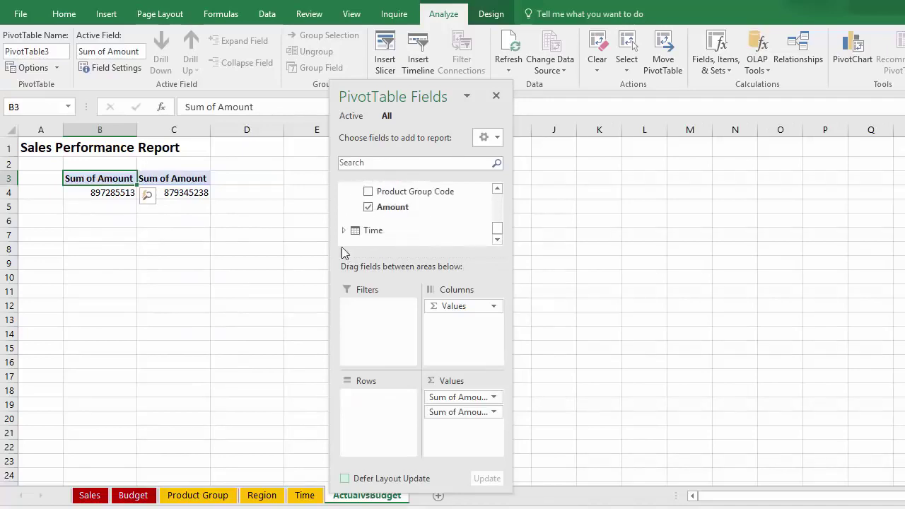
{"action": "left_click", "coordinate": [344, 231]}
{"action": "left_click_drag", "start_coordinate": [383, 238], "coordinate": [380, 421]}
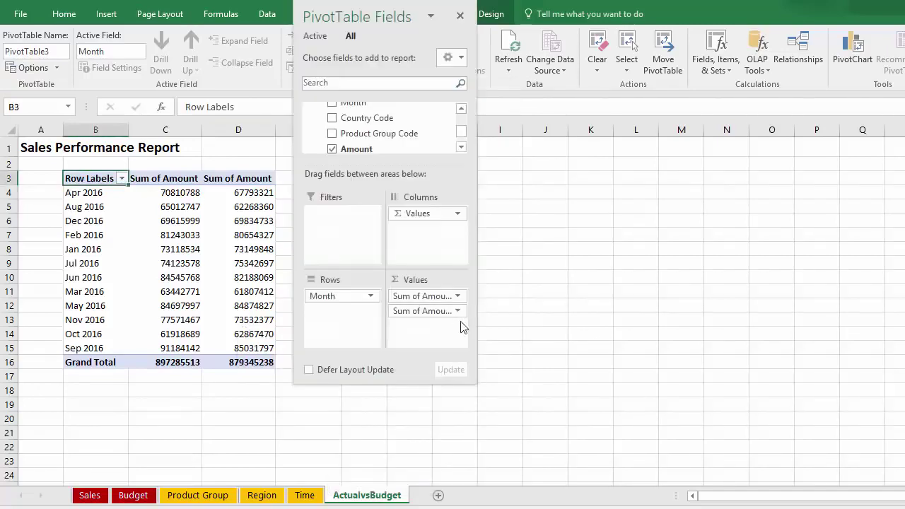
Rename the Sales amount value field as Actual and format it as a number with thousands separator and 0 decimal places.
{"action": "left_click", "coordinate": [457, 297]}
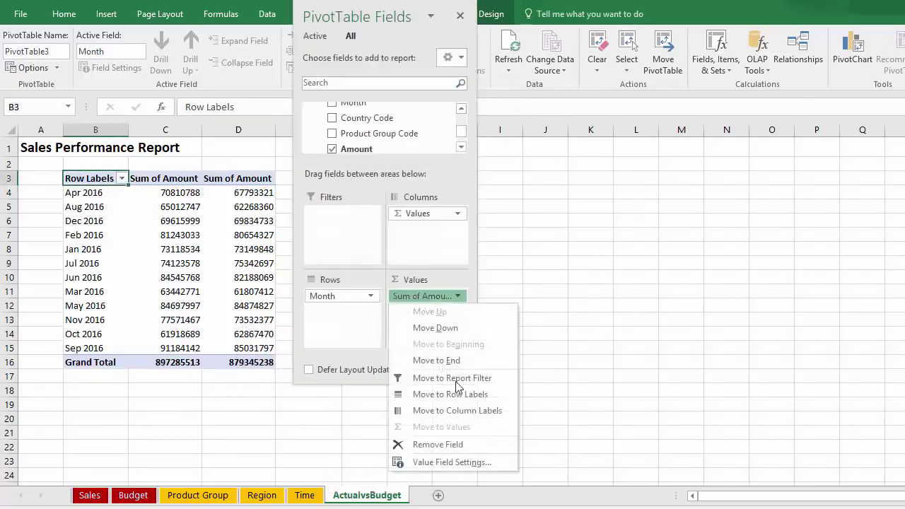
{"action": "left_click", "coordinate": [447, 462]}
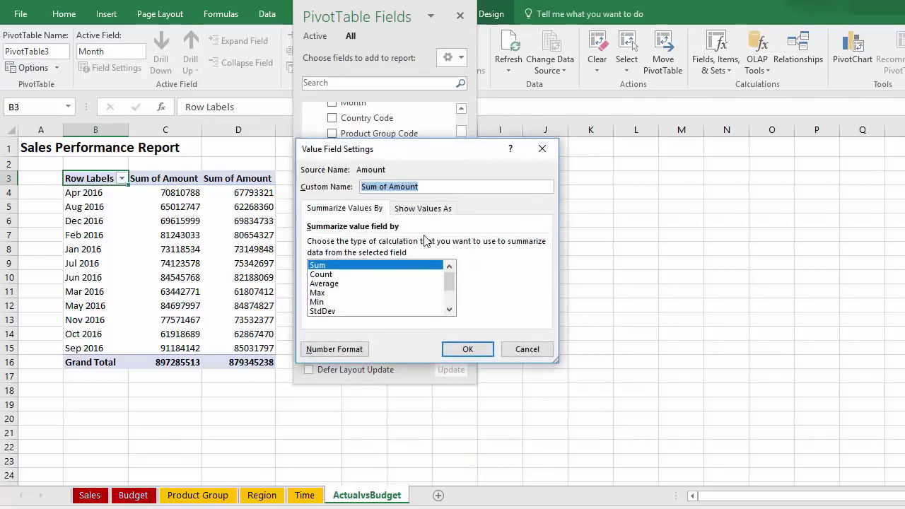
{"action": "type", "text": "Actual"}
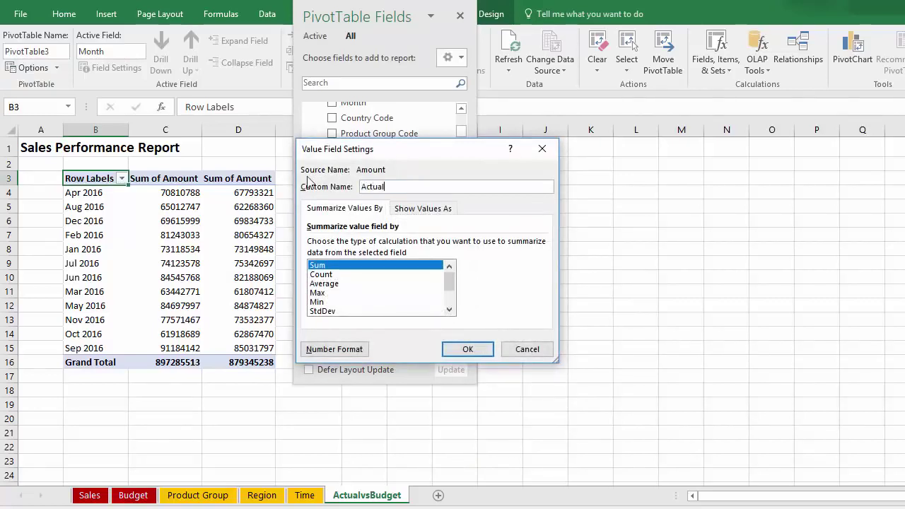
{"action": "left_click", "coordinate": [341, 351]}
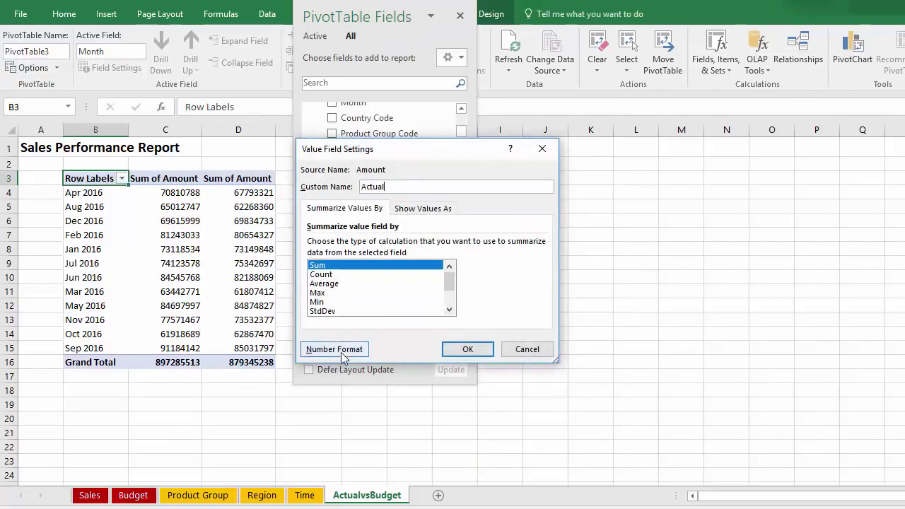
{"action": "left_click", "coordinate": [282, 163]}
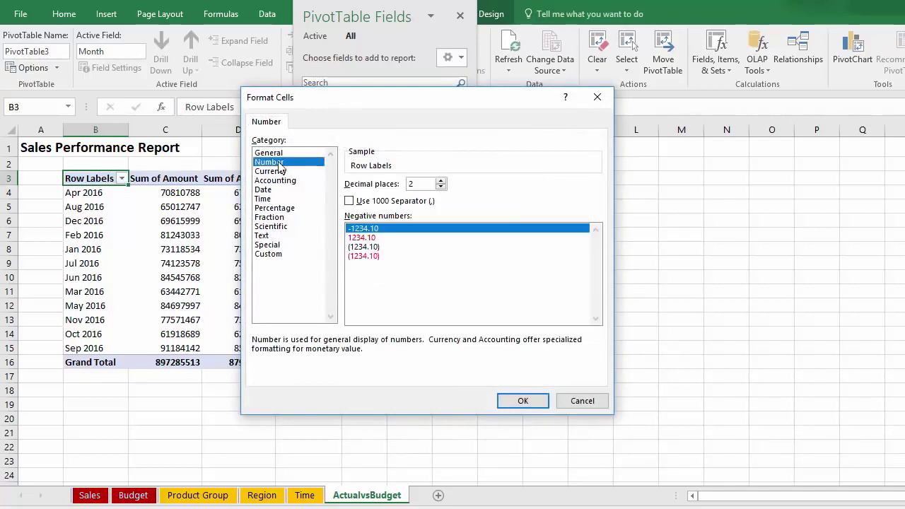
{"action": "left_click", "coordinate": [348, 201]}
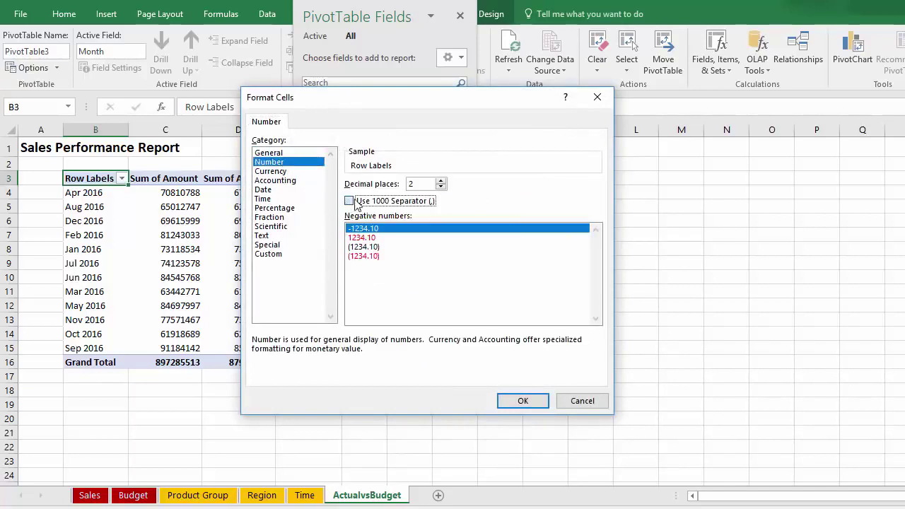
{"action": "left_click", "coordinate": [441, 187]}
{"action": "left_click", "coordinate": [441, 188]}
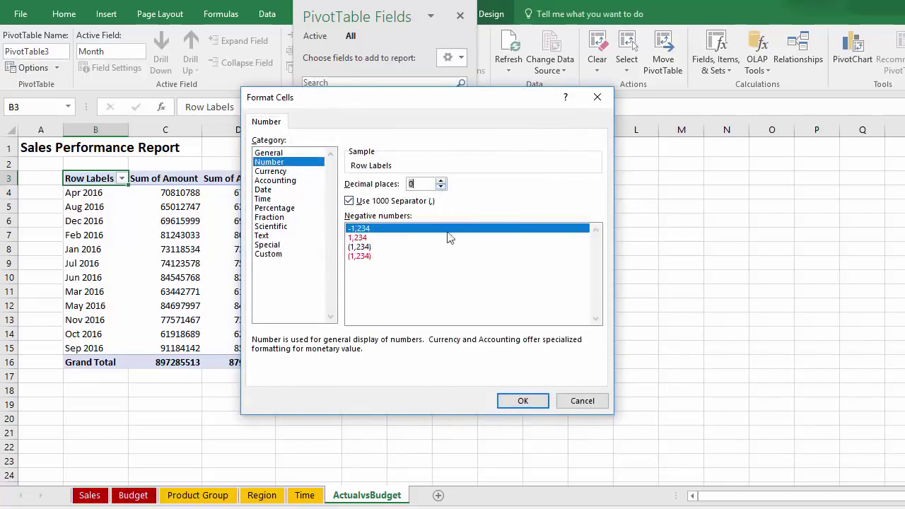
{"action": "left_click", "coordinate": [520, 401]}
{"action": "left_click", "coordinate": [467, 348]}
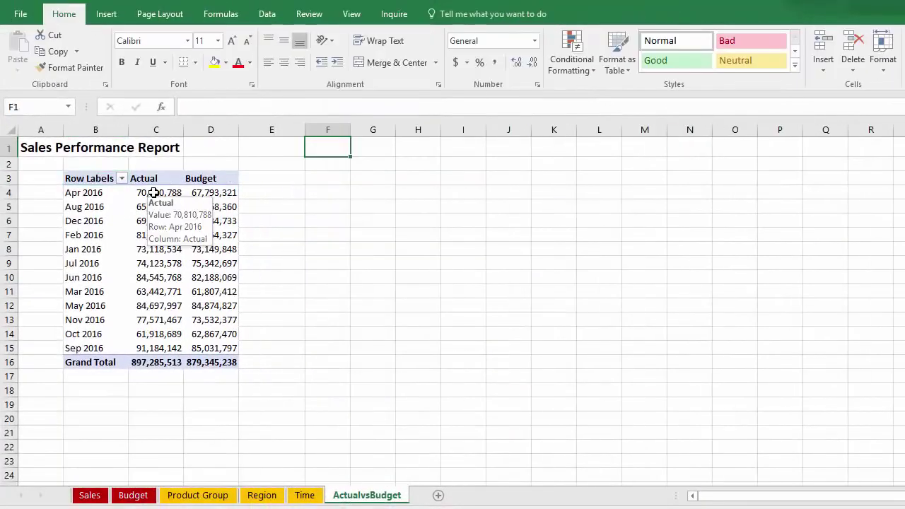
Insert a slicer for the Region table's Country field and place it beside the PivotTable.
{"action": "left_click", "coordinate": [154, 193]}
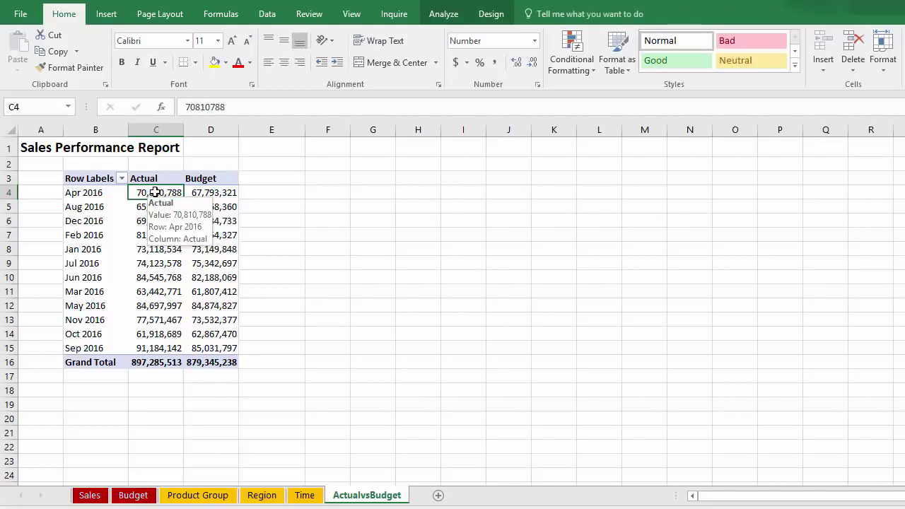
{"action": "left_click", "coordinate": [446, 15]}
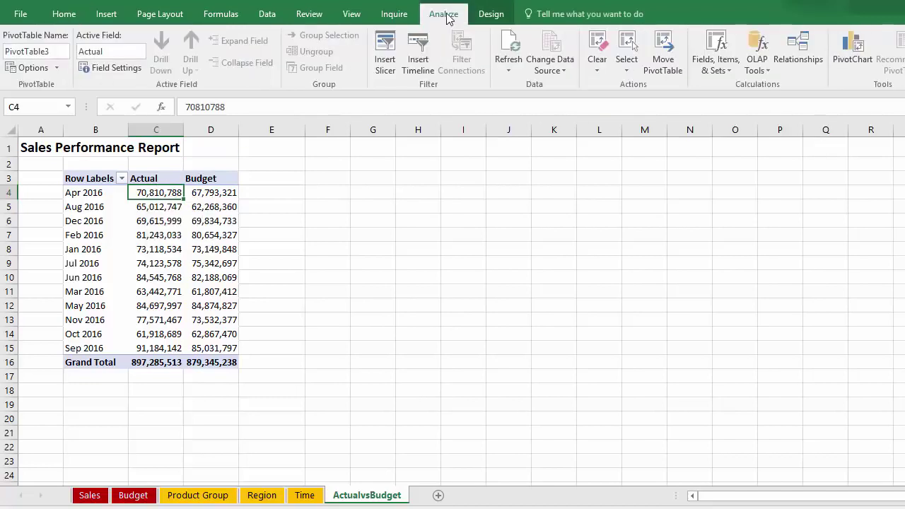
{"action": "left_click", "coordinate": [386, 56]}
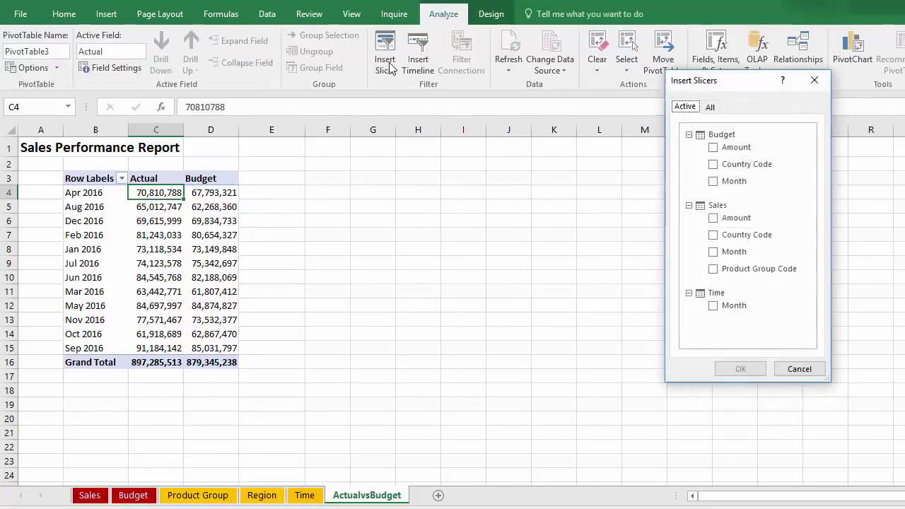
{"action": "left_click", "coordinate": [711, 108]}
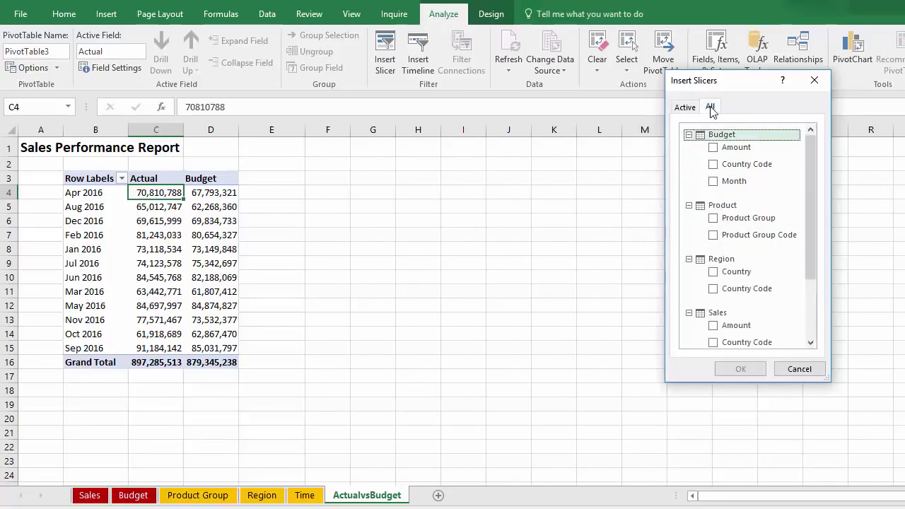
{"action": "left_click", "coordinate": [715, 273]}
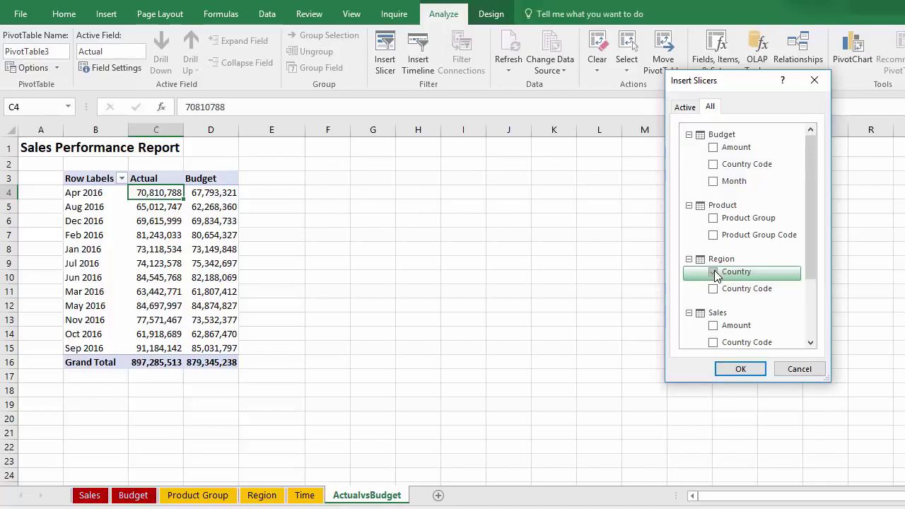
{"action": "left_click", "coordinate": [741, 369]}
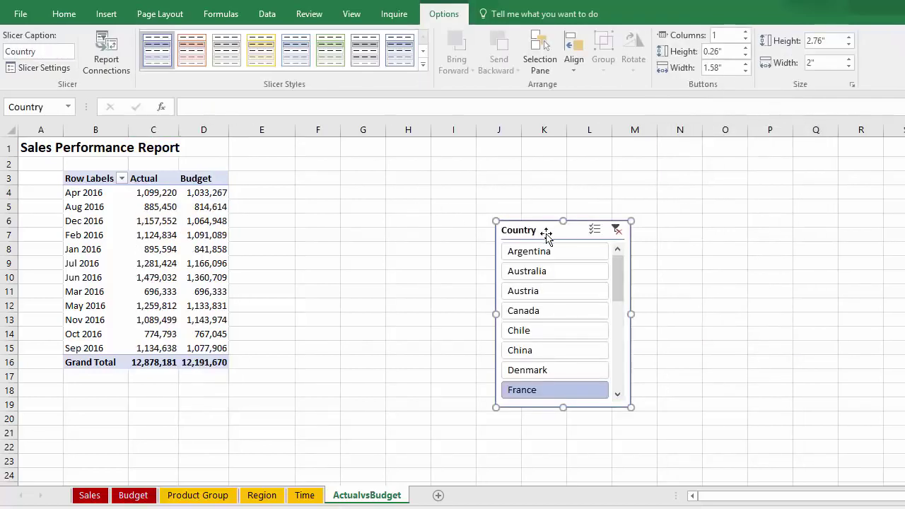
{"action": "left_click_drag", "start_coordinate": [601, 232], "coordinate": [403, 171]}
{"action": "left_click", "coordinate": [468, 209]}
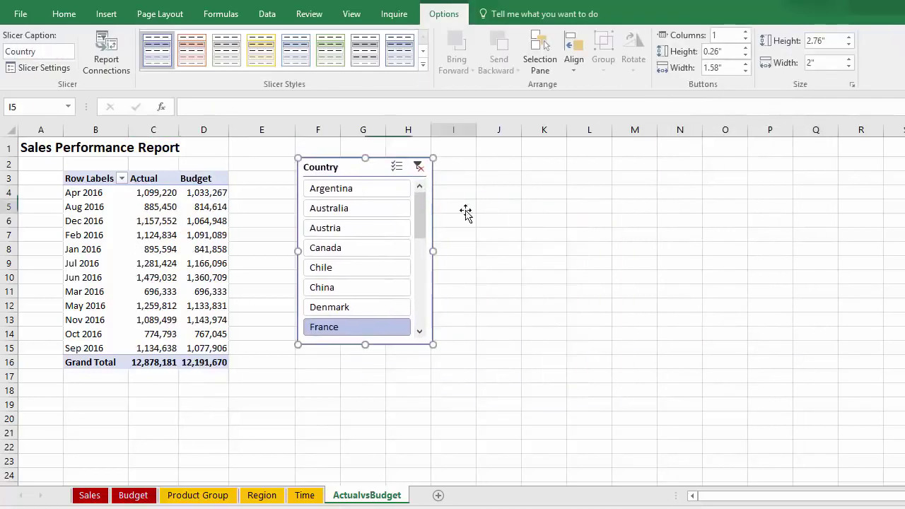
Filter the report with the Country slicer by Argentina, Australia, Austria, Canada and finally Chile.
{"action": "left_click", "coordinate": [356, 190]}
{"action": "left_click", "coordinate": [353, 209]}
{"action": "left_click", "coordinate": [348, 229]}
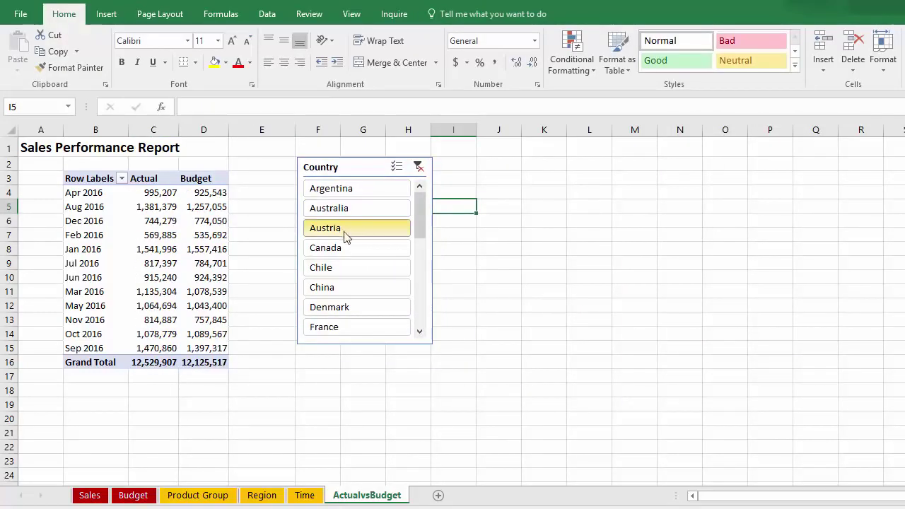
{"action": "left_click", "coordinate": [347, 248]}
{"action": "left_click", "coordinate": [352, 269]}
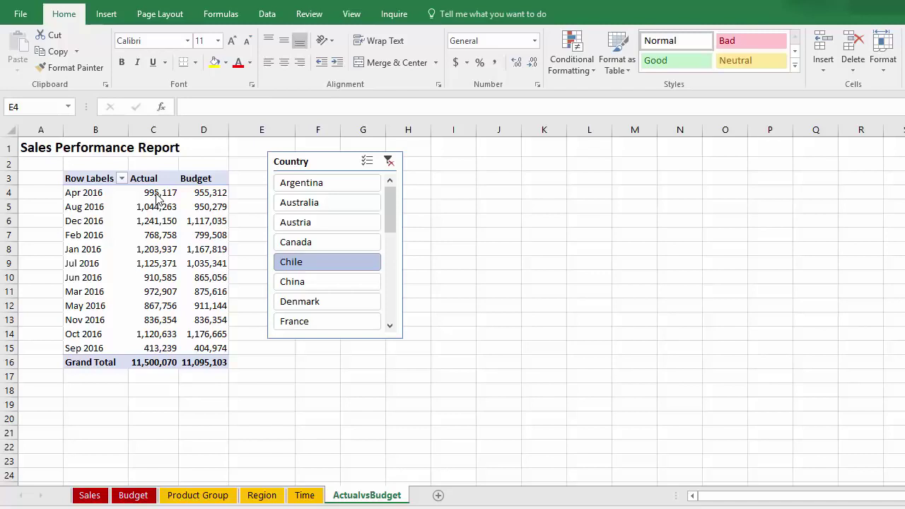
Start a new measure in the Budget table named Budget with the formula =SUM(Budget[Amount]).
{"action": "left_click", "coordinate": [155, 192]}
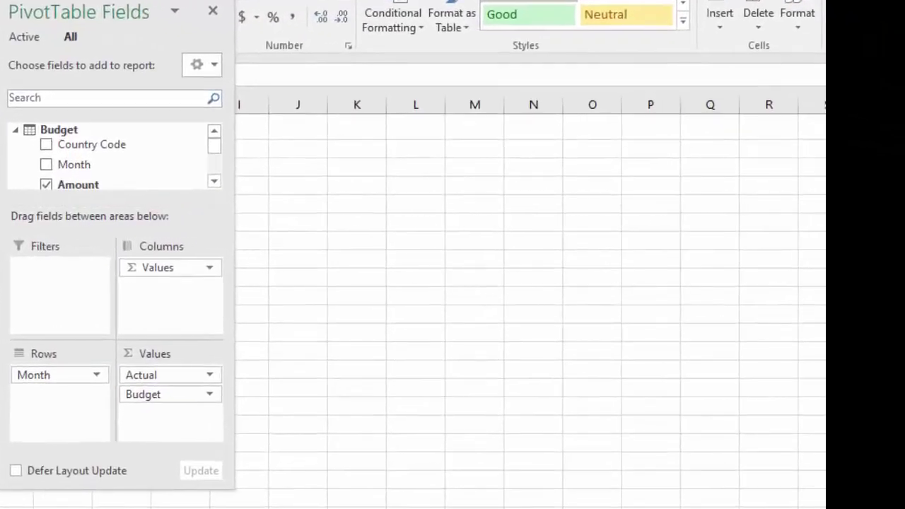
{"action": "right_click", "coordinate": [60, 131]}
{"action": "left_click", "coordinate": [100, 143]}
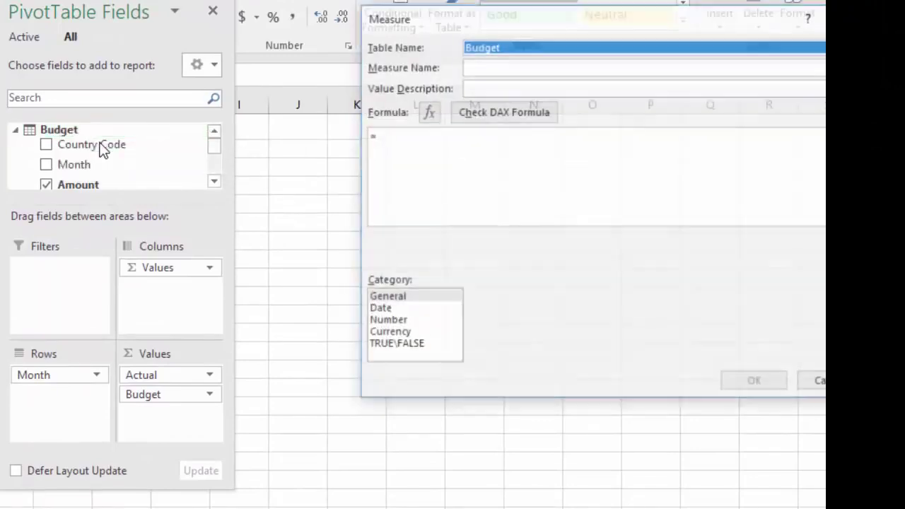
{"action": "left_click", "coordinate": [501, 67]}
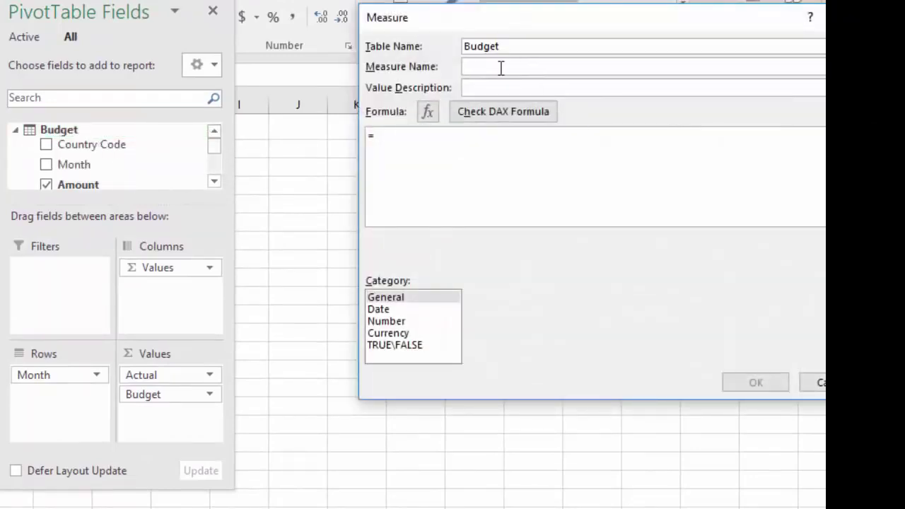
{"action": "type", "text": "Budget"}
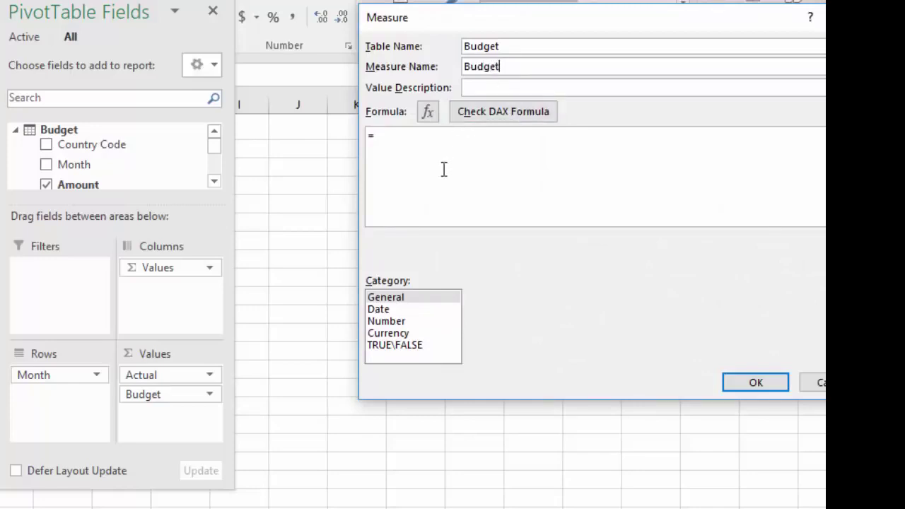
{"action": "type", "text": "sum"}
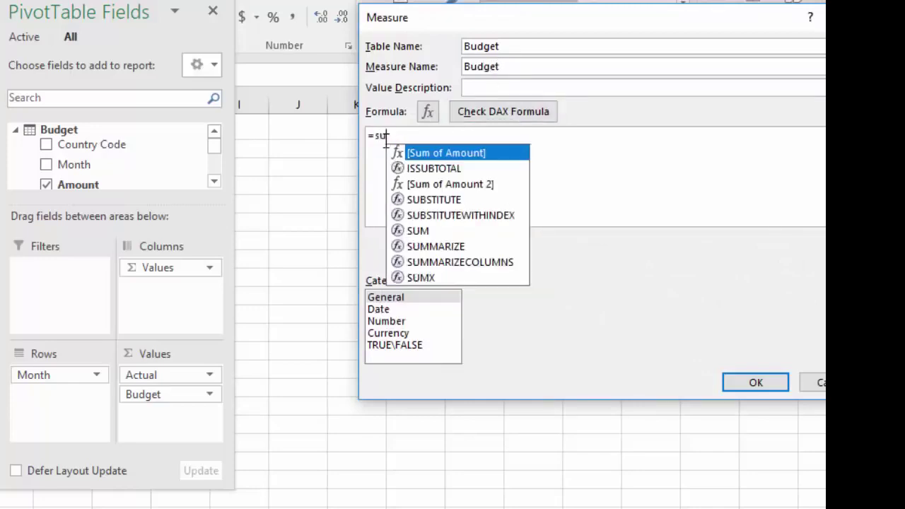
{"action": "left_click", "coordinate": [427, 184]}
{"action": "double_click", "coordinate": [428, 184]}
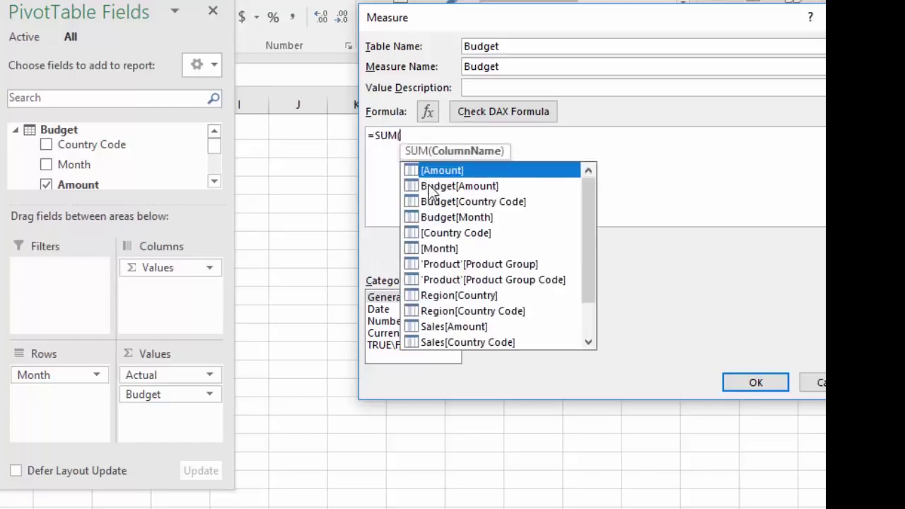
{"action": "double_click", "coordinate": [430, 186]}
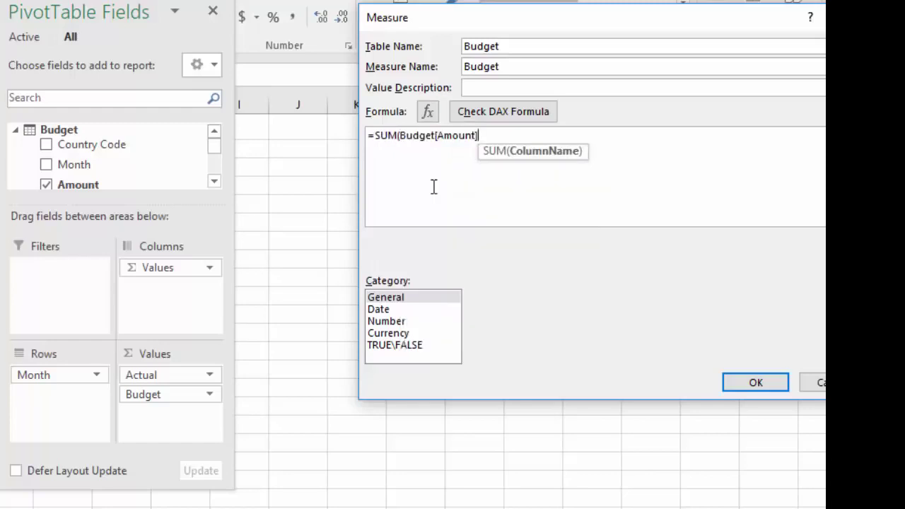
{"action": "type", "text": ")"}
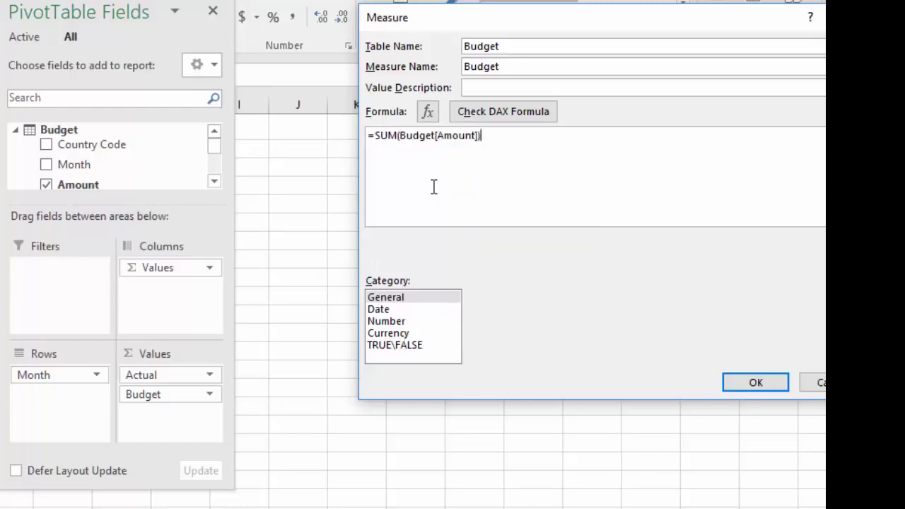
Format the Budget measure as a decimal number with 0 decimal places and a thousands separator, and save it.
{"action": "left_click", "coordinate": [397, 323]}
{"action": "left_click", "coordinate": [477, 337]}
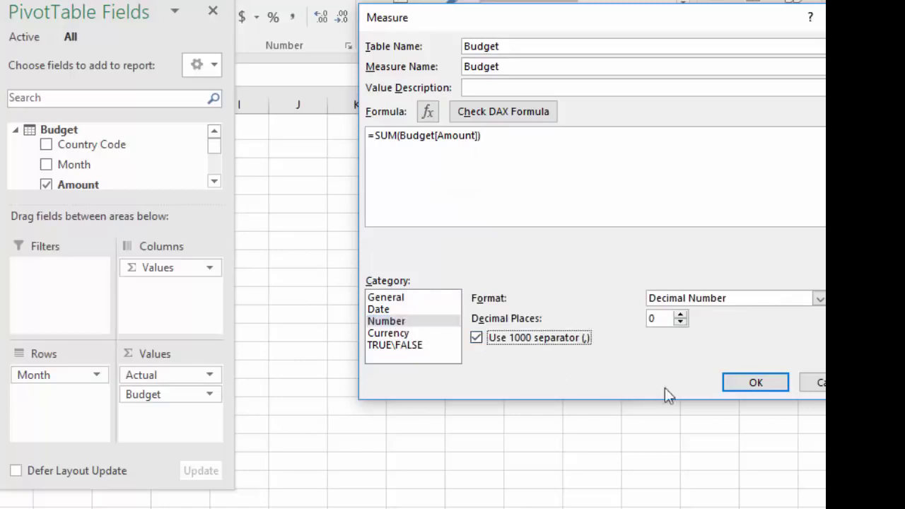
{"action": "left_click", "coordinate": [756, 382]}
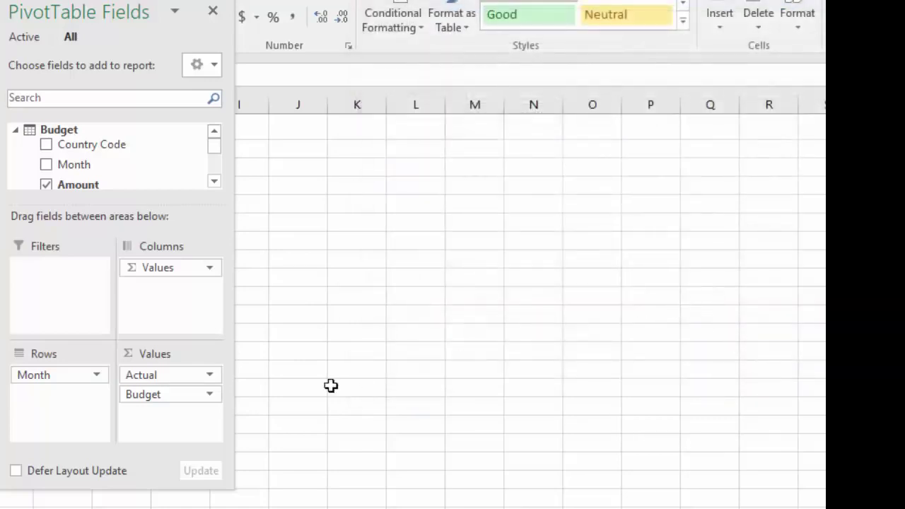
Start a new measure in the Sales table named Actual with the formula =SUM(Sales[Amount]).
{"action": "left_click_drag", "start_coordinate": [210, 145], "coordinate": [214, 155]}
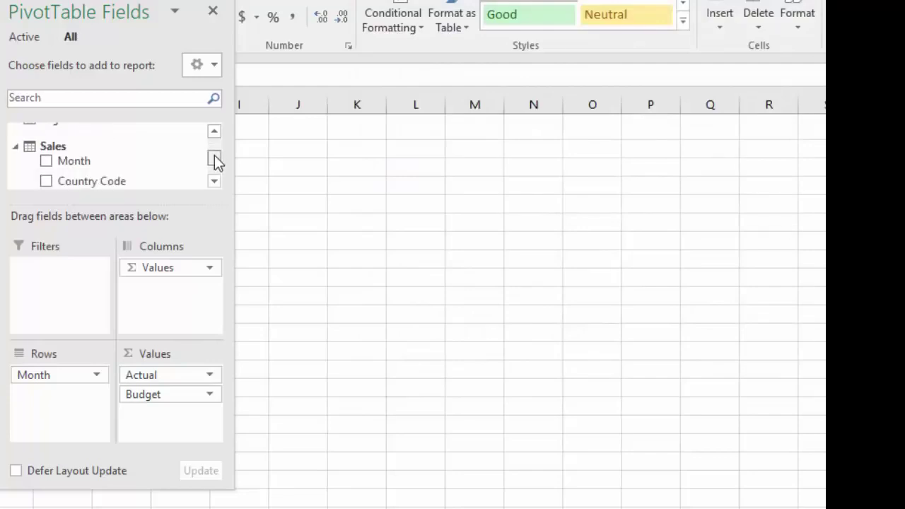
{"action": "right_click", "coordinate": [60, 145]}
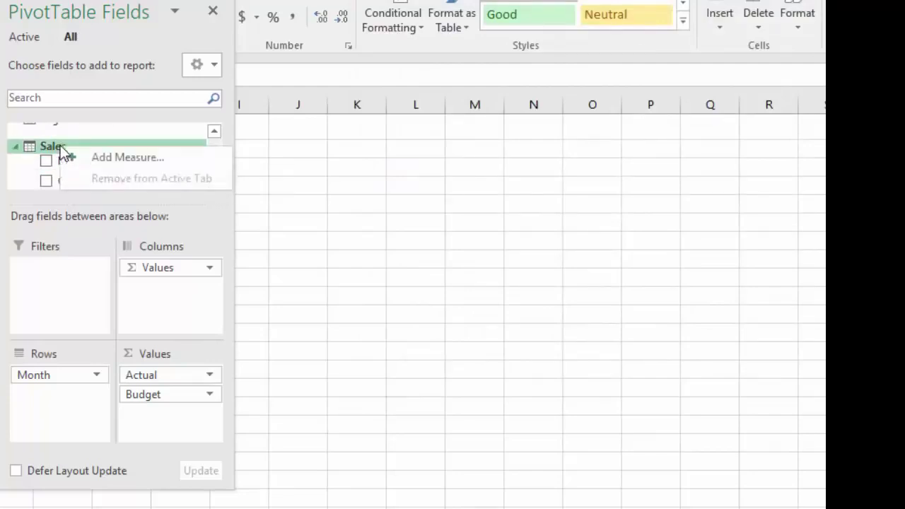
{"action": "left_click", "coordinate": [102, 158]}
{"action": "left_click", "coordinate": [491, 70]}
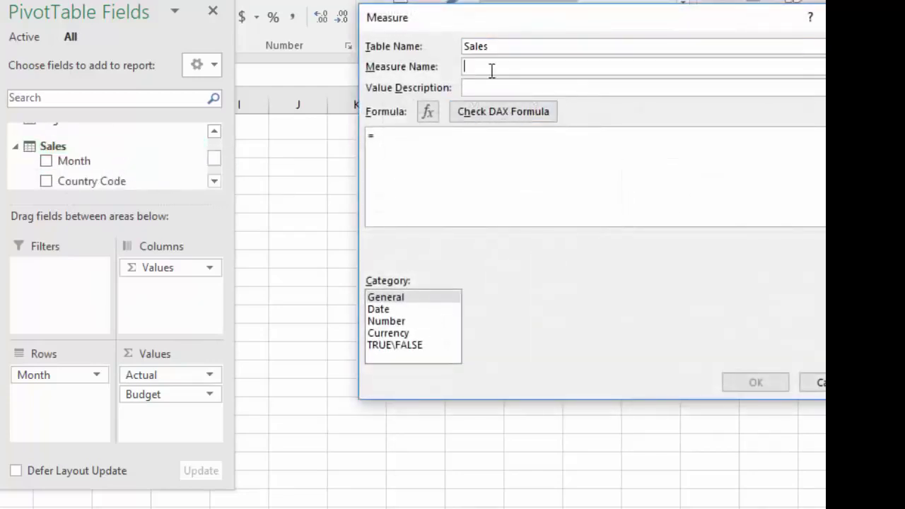
{"action": "type", "text": "Actual"}
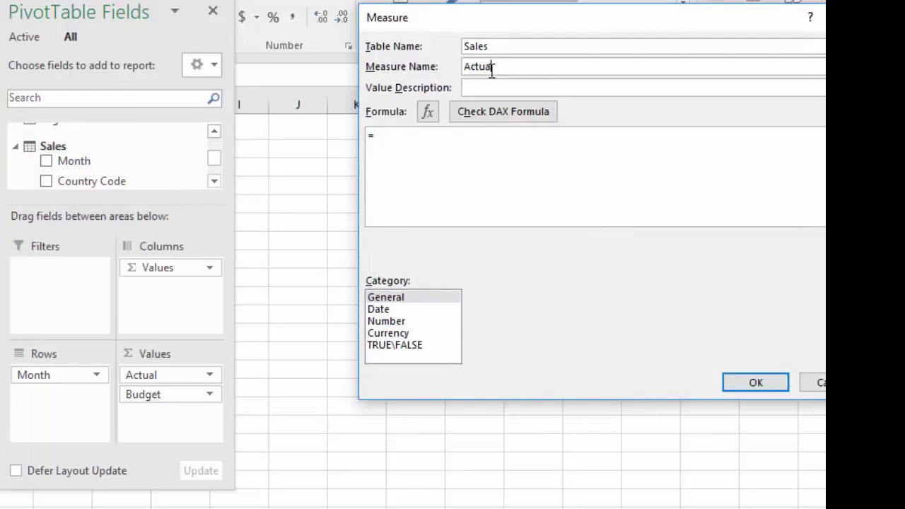
{"action": "left_click", "coordinate": [394, 134]}
{"action": "type", "text": "sum"}
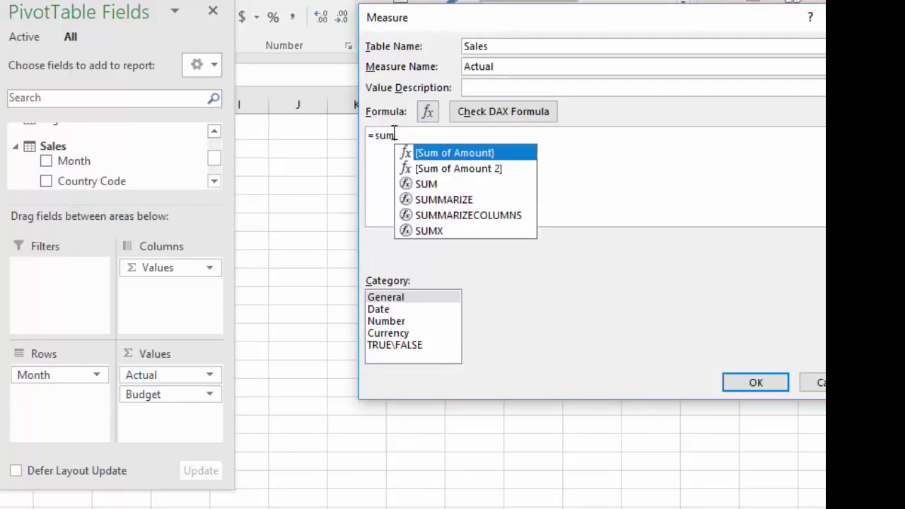
{"action": "double_click", "coordinate": [426, 184]}
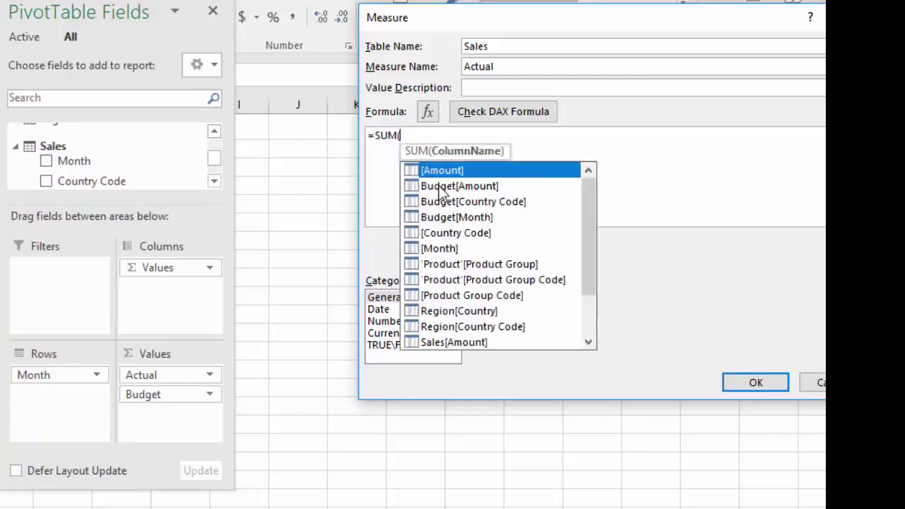
{"action": "double_click", "coordinate": [480, 342]}
{"action": "type", "text": ")"}
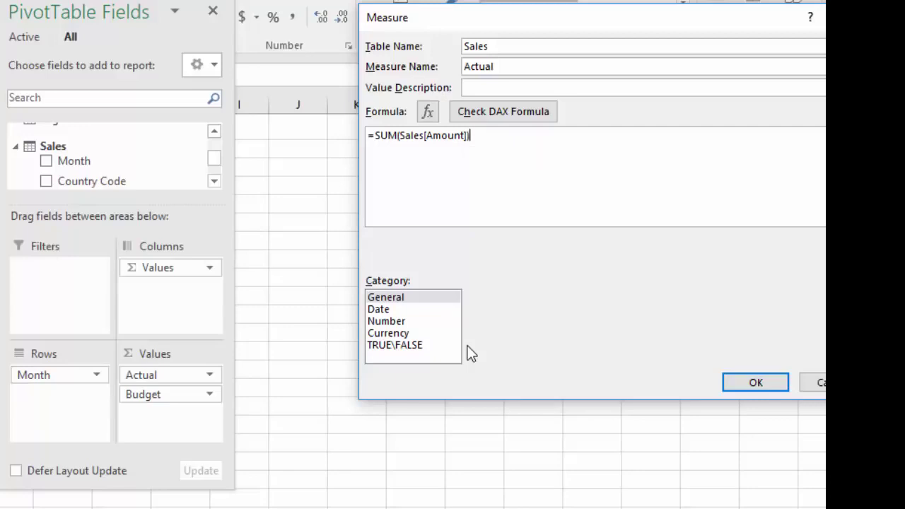
Format the Actual measure as a decimal number with 0 decimal places and a thousands separator, and save it.
{"action": "left_click", "coordinate": [397, 323]}
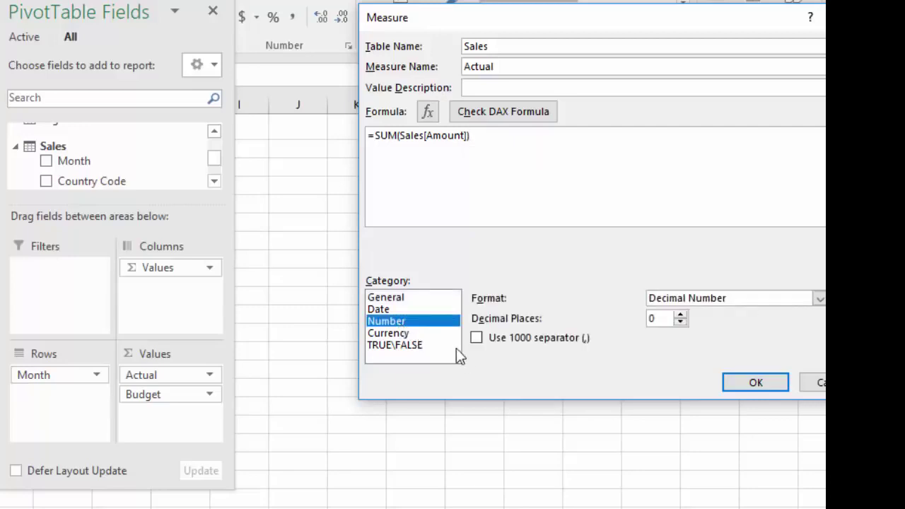
{"action": "left_click", "coordinate": [476, 338]}
{"action": "left_click", "coordinate": [755, 384]}
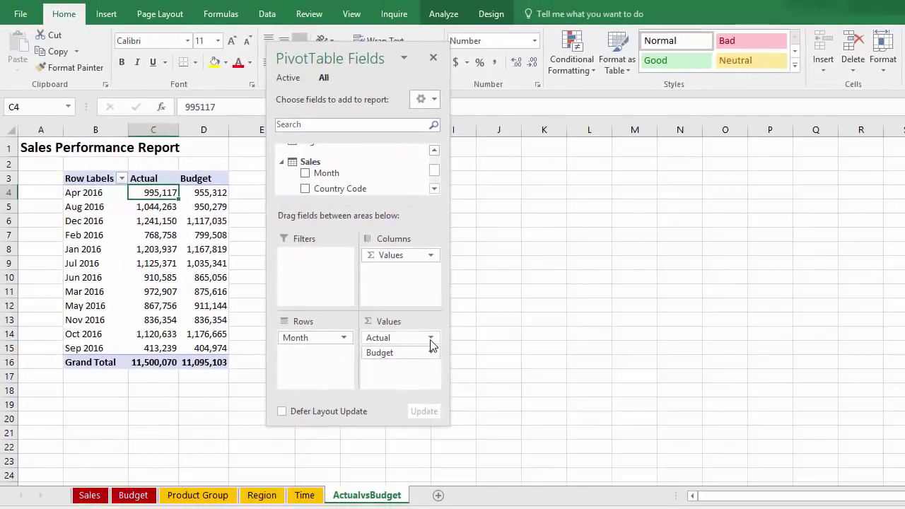
Remove the existing Actual and Budget fields from the PivotTable's values.
{"action": "left_click", "coordinate": [430, 338]}
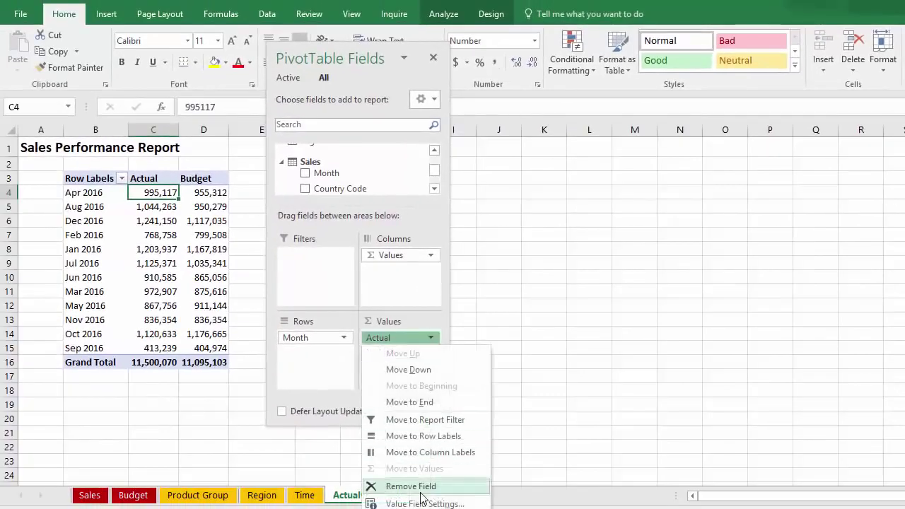
{"action": "left_click", "coordinate": [418, 487]}
{"action": "left_click", "coordinate": [434, 339]}
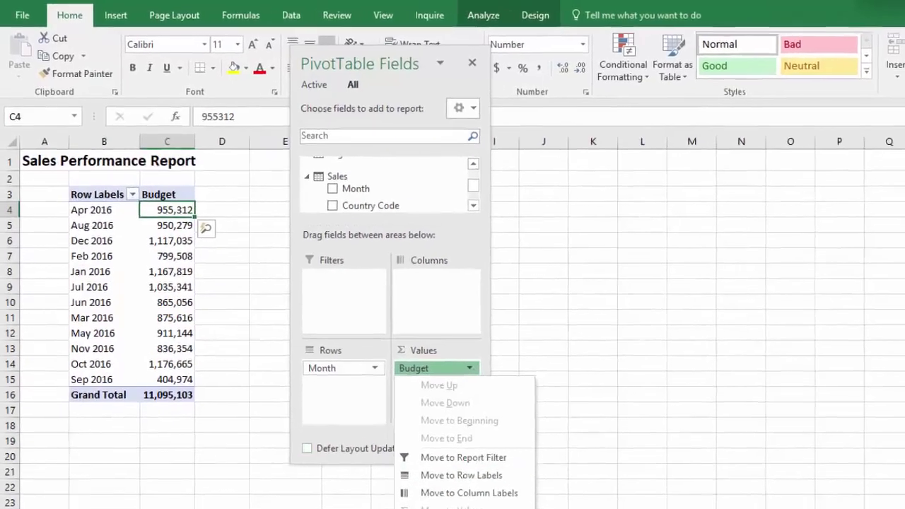
{"action": "left_click", "coordinate": [417, 487]}
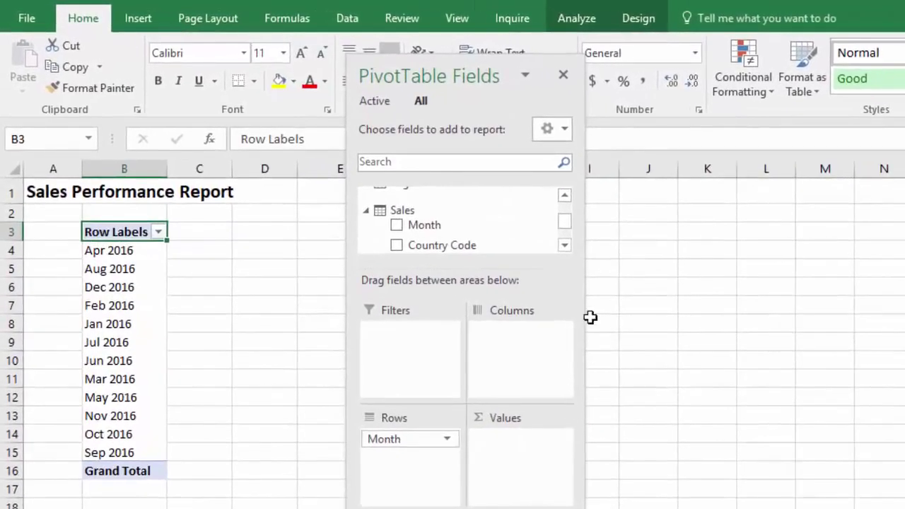
Add the Budget table's Budget measure to the PivotTable's values.
{"action": "left_click_drag", "start_coordinate": [536, 216], "coordinate": [535, 190]}
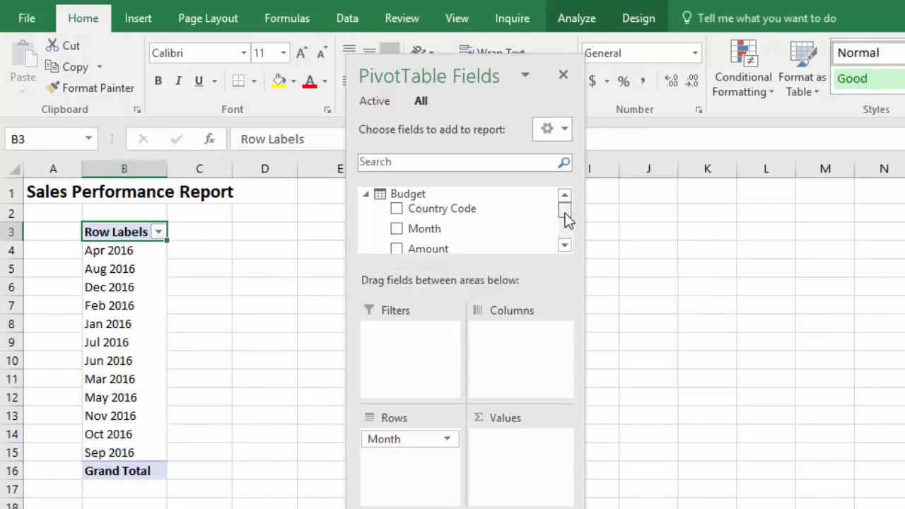
{"action": "left_click_drag", "start_coordinate": [566, 215], "coordinate": [568, 212]}
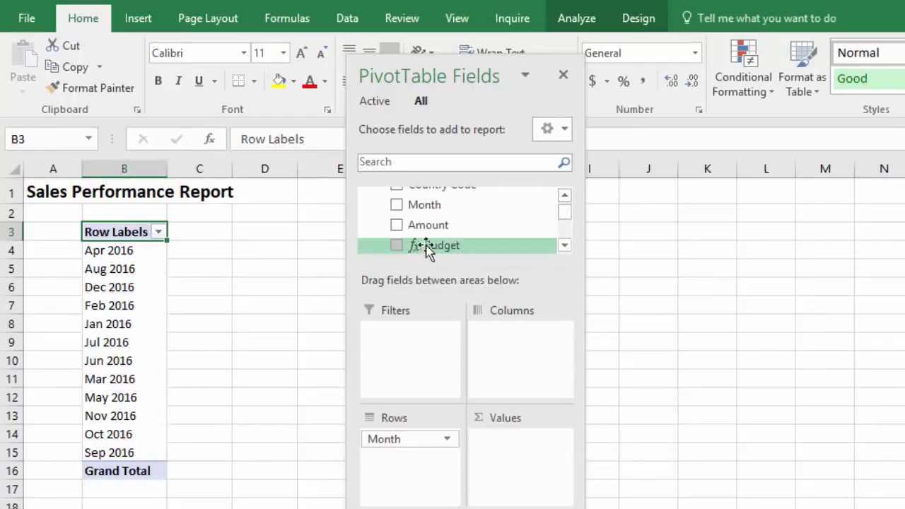
{"action": "left_click_drag", "start_coordinate": [442, 247], "coordinate": [496, 453]}
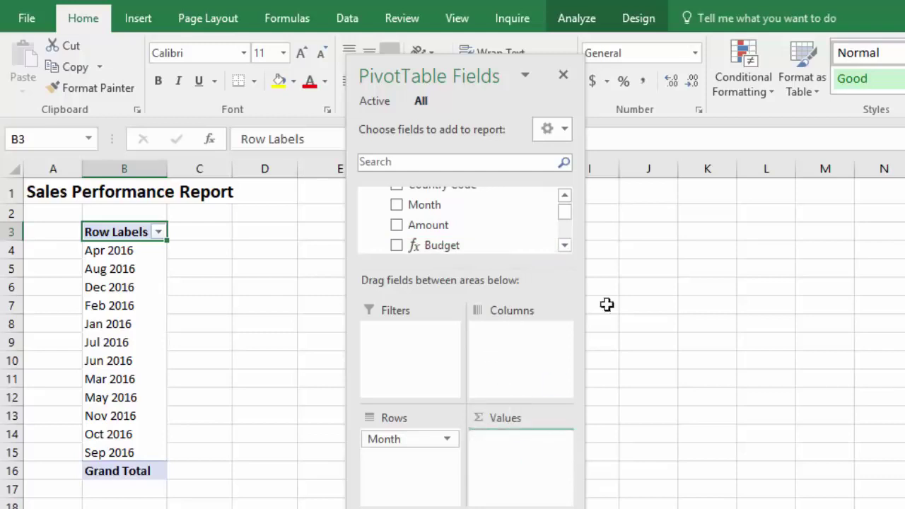
Add the Sales table's Actual measure to the PivotTable's values, placed before Budget.
{"action": "left_click_drag", "start_coordinate": [566, 211], "coordinate": [567, 229]}
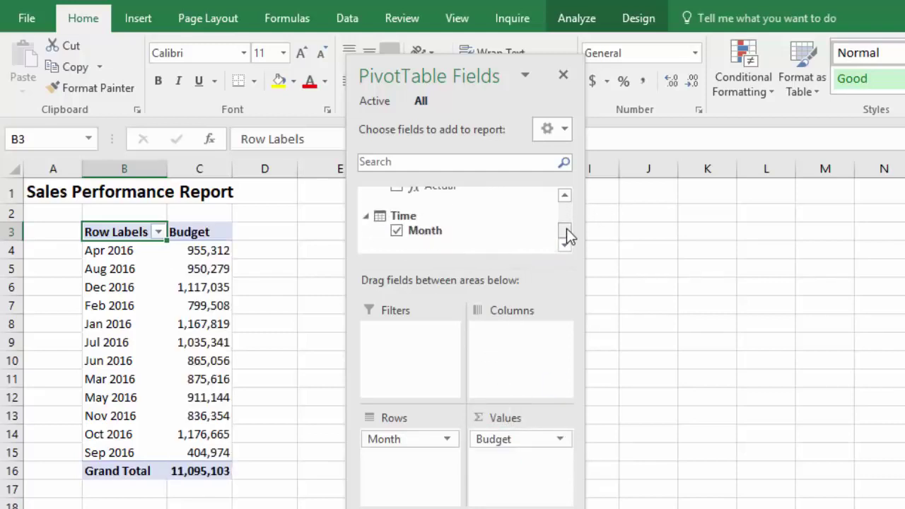
{"action": "left_click", "coordinate": [565, 195]}
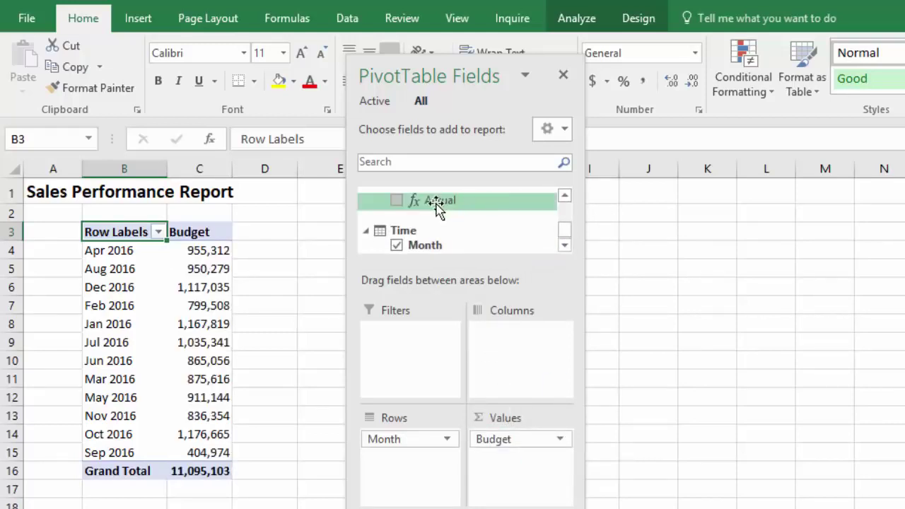
{"action": "left_click_drag", "start_coordinate": [438, 206], "coordinate": [493, 433]}
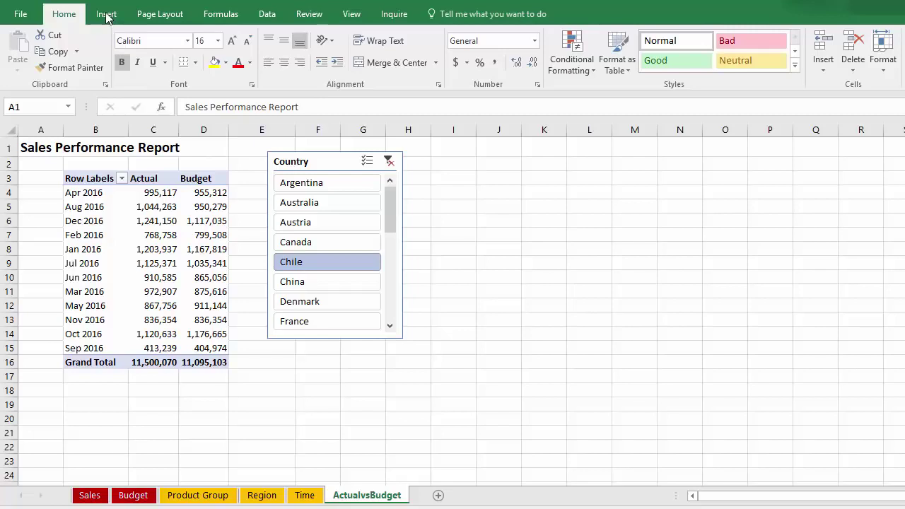
Create a PivotTable on a new worksheet using the Tables in Workbook Data Model connection as its external data source.
{"action": "left_click", "coordinate": [106, 14]}
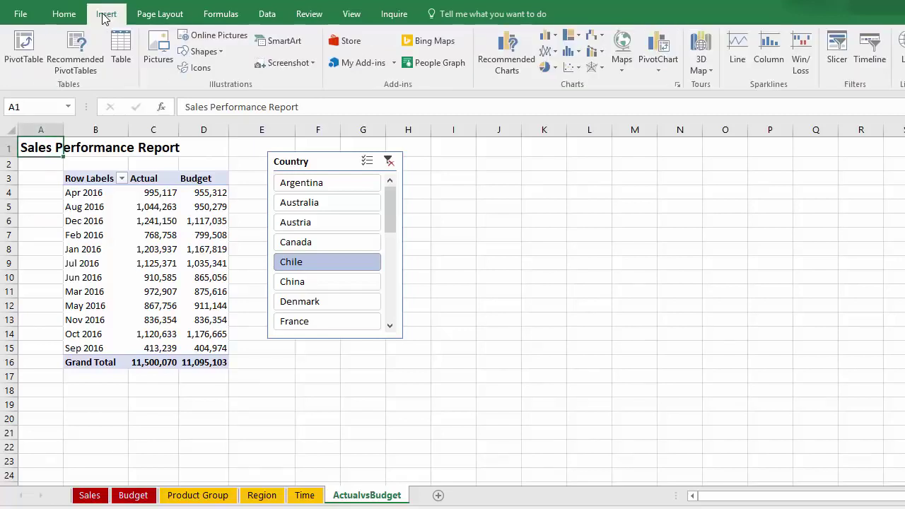
{"action": "left_click", "coordinate": [24, 45]}
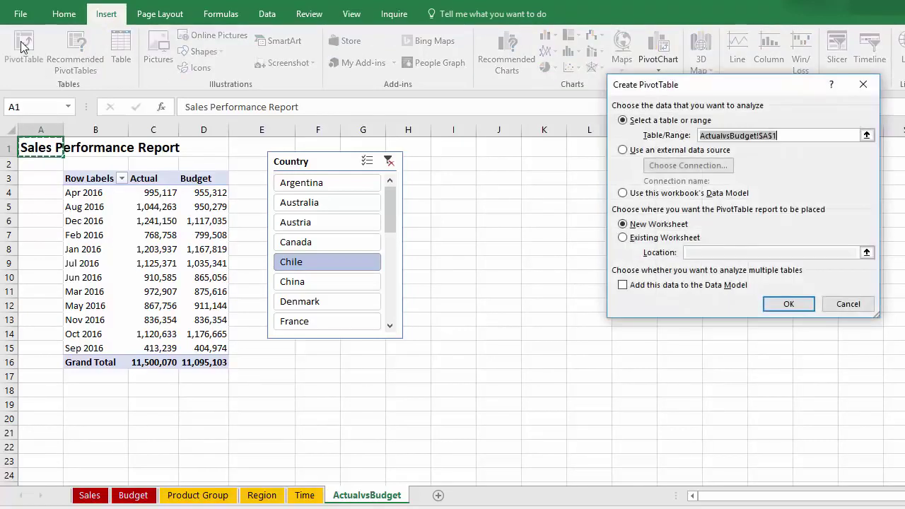
{"action": "left_click", "coordinate": [623, 150]}
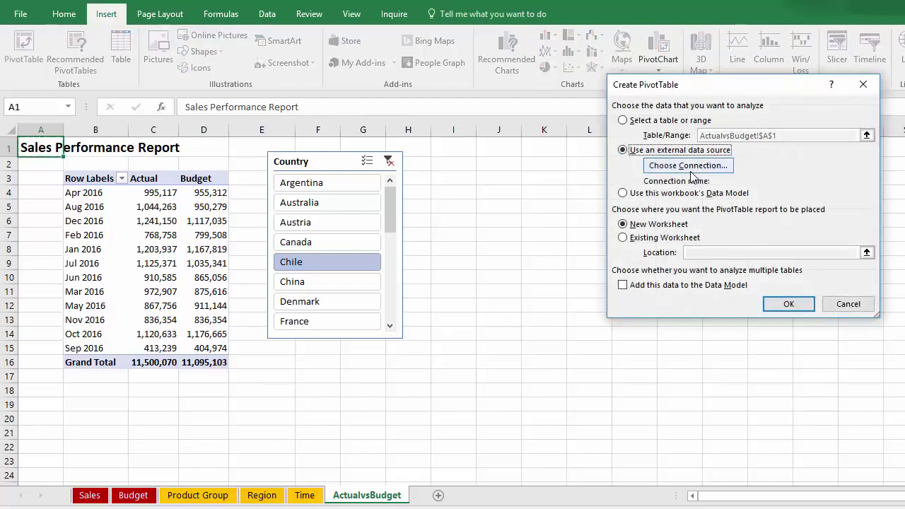
{"action": "left_click", "coordinate": [689, 166]}
{"action": "left_click", "coordinate": [648, 79]}
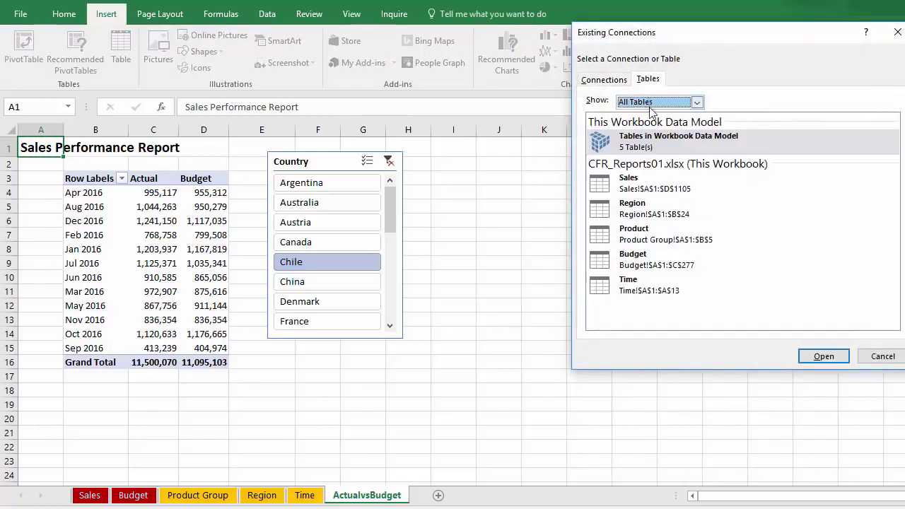
{"action": "left_click", "coordinate": [658, 141]}
{"action": "double_click", "coordinate": [658, 142]}
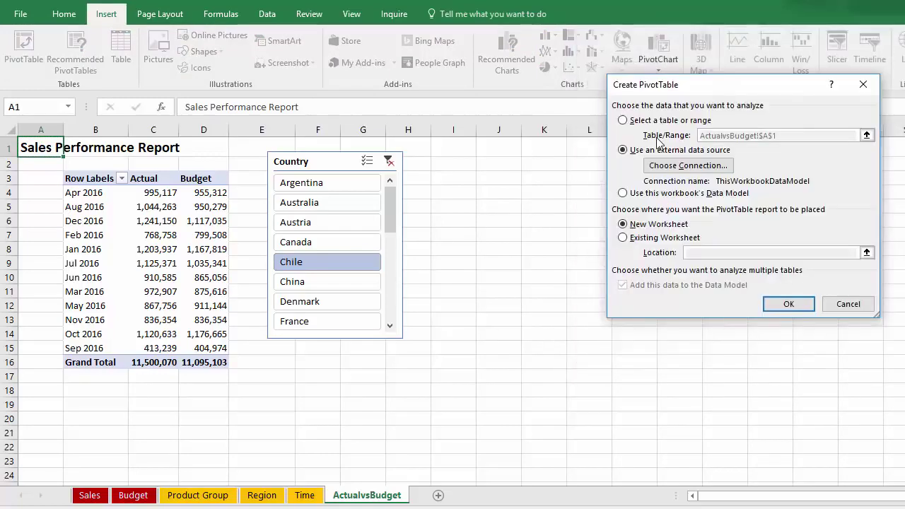
{"action": "left_click", "coordinate": [791, 303]}
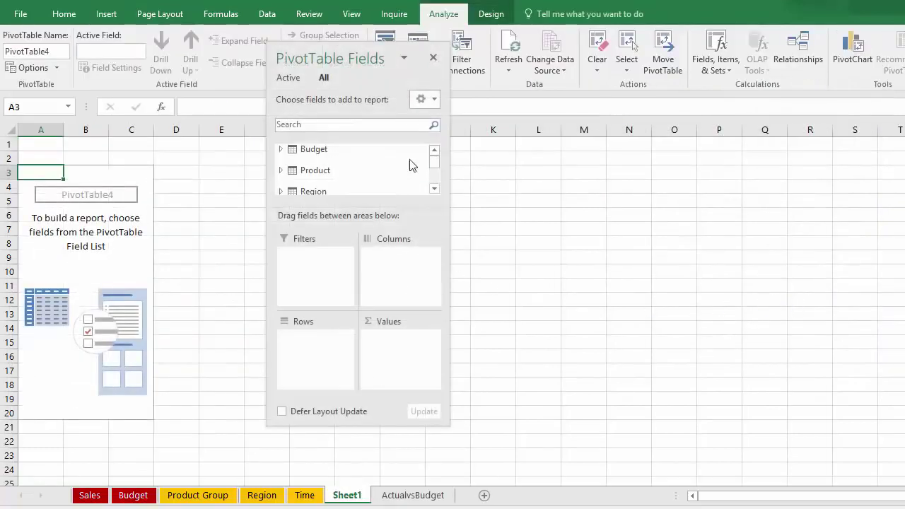
Expand the Sales table in the new PivotTable's field list to view its fields and measures.
{"action": "scroll", "coordinate": [433, 167], "scroll_direction": "down", "scroll_amount": 2}
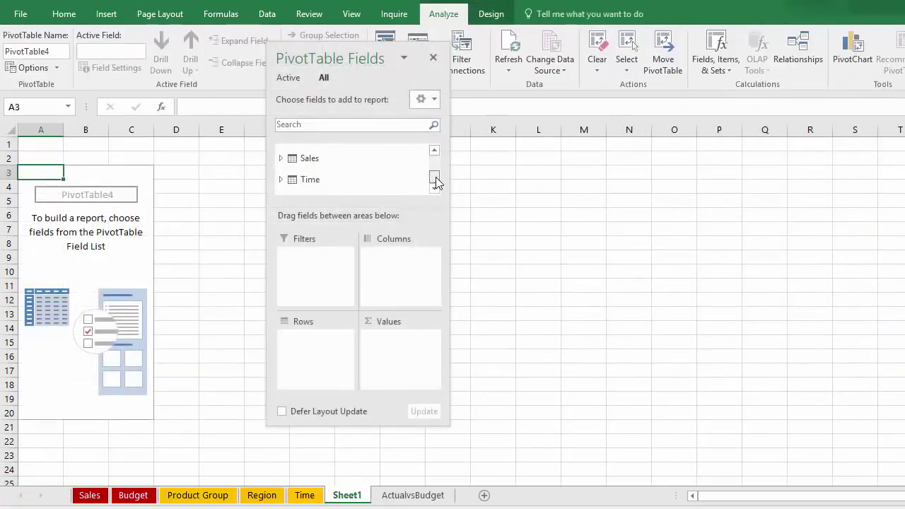
{"action": "scroll", "coordinate": [437, 174], "scroll_direction": "up", "scroll_amount": 1}
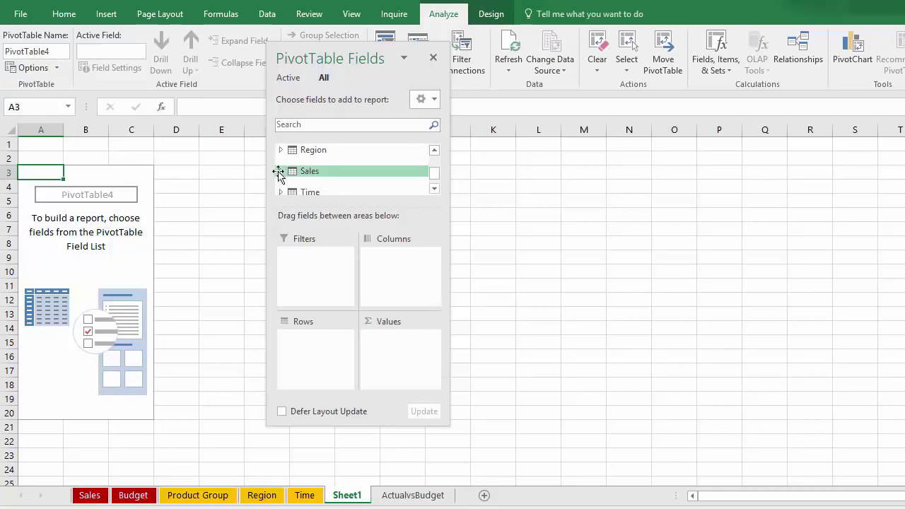
{"action": "left_click", "coordinate": [281, 170]}
{"action": "scroll", "coordinate": [432, 176], "scroll_direction": "down", "scroll_amount": 2}
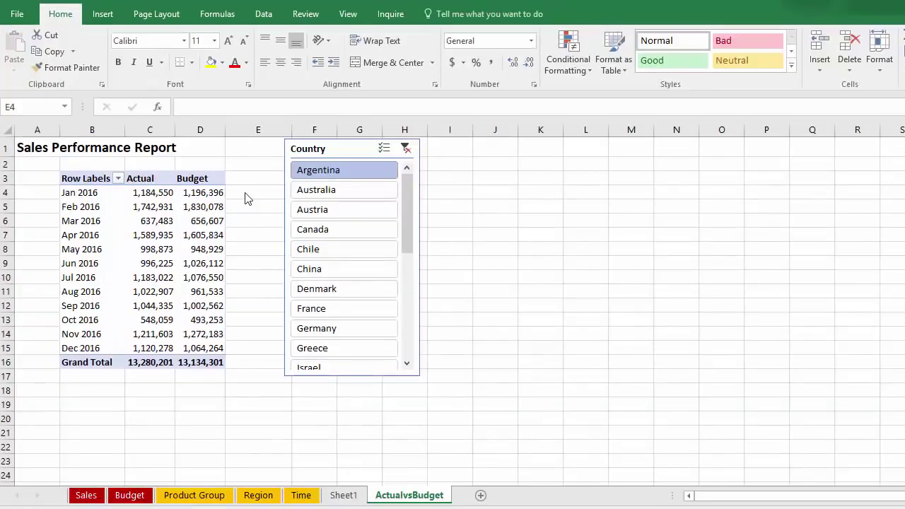
Convert the Sales Performance Report PivotTable on the ActualvsBudget sheet to cube formulas.
{"action": "left_click", "coordinate": [161, 191]}
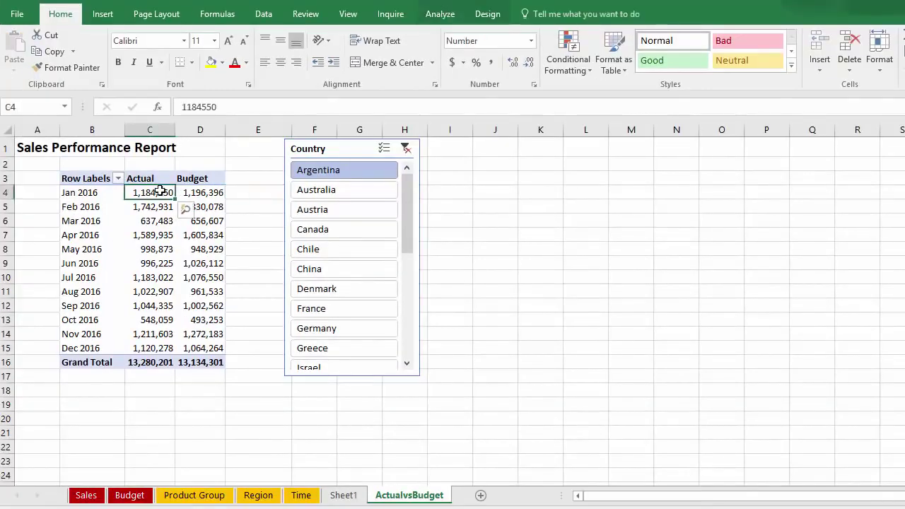
{"action": "left_click", "coordinate": [446, 14]}
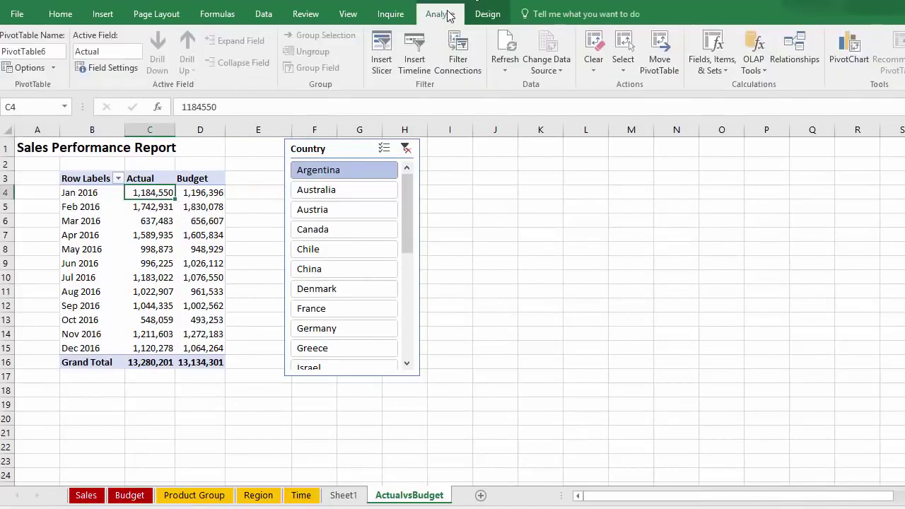
{"action": "left_click", "coordinate": [766, 69]}
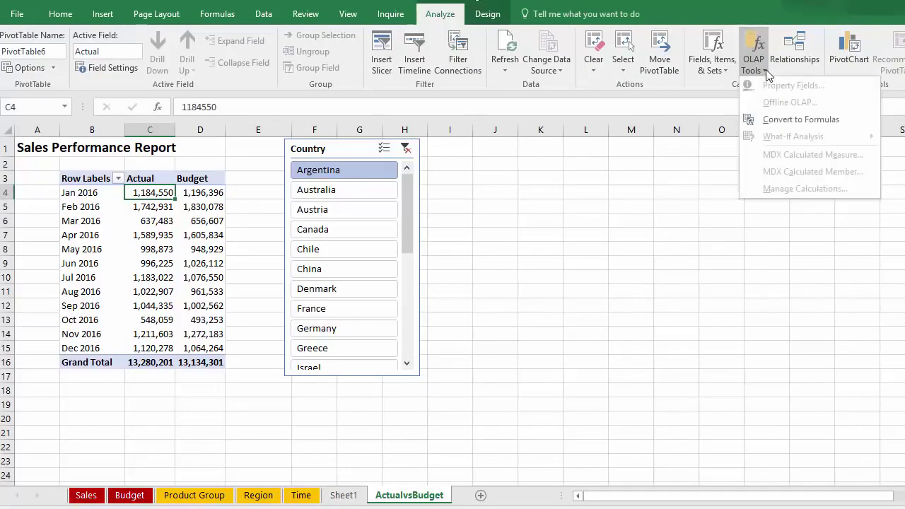
{"action": "left_click", "coordinate": [786, 121]}
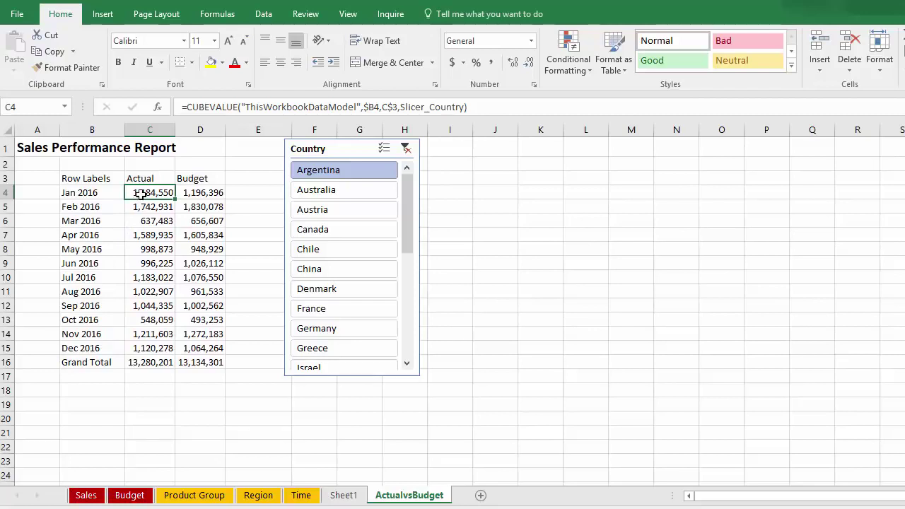
Check the cube formulas in B4 and C4, and trace the precedents of C4.
{"action": "left_click", "coordinate": [82, 192]}
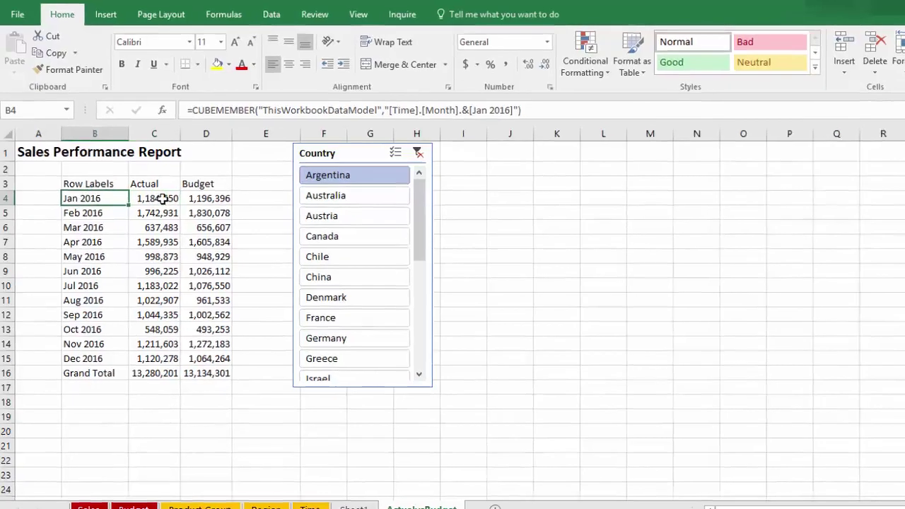
{"action": "left_click", "coordinate": [156, 192]}
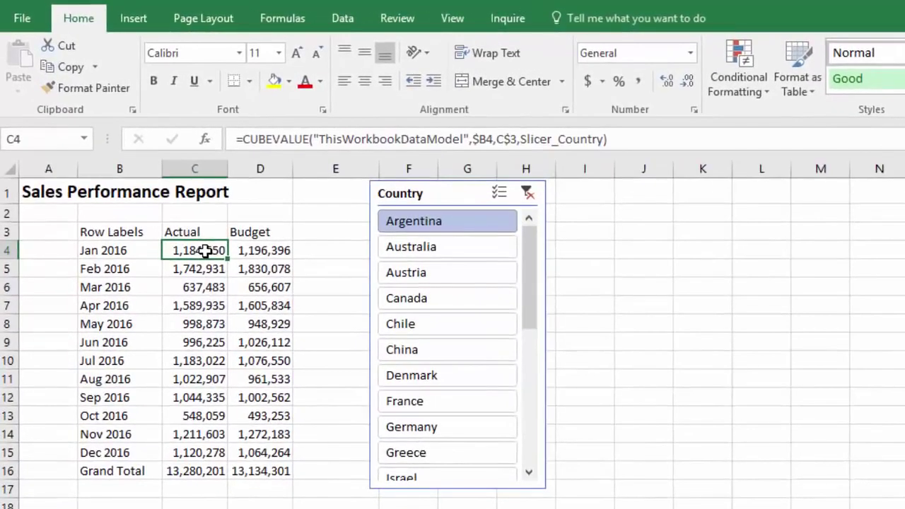
{"action": "left_click", "coordinate": [283, 20]}
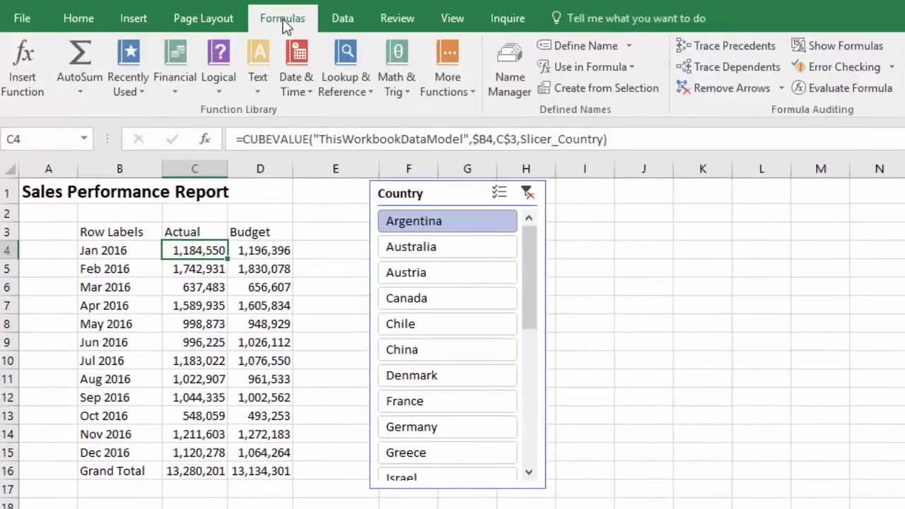
{"action": "left_click", "coordinate": [732, 48]}
Filter the report with the Country slicer by Australia and then by Austria.
{"action": "left_click", "coordinate": [431, 252]}
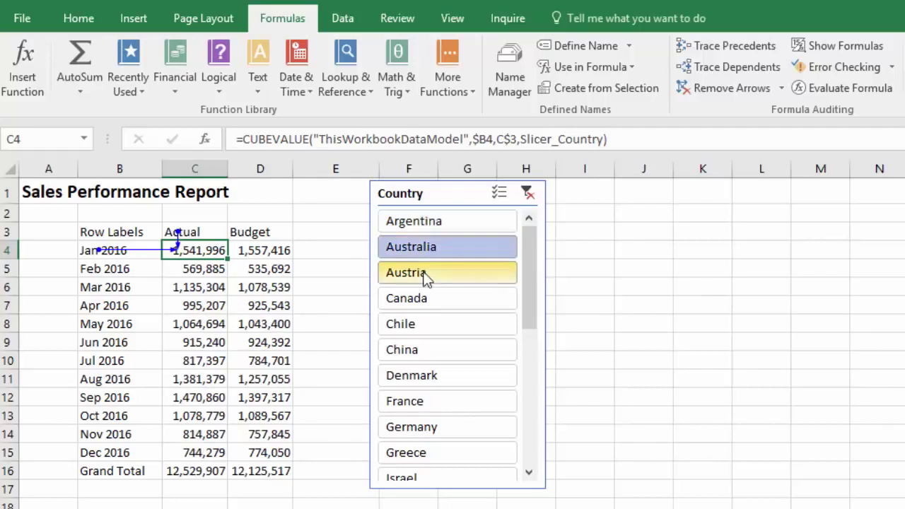
{"action": "left_click", "coordinate": [424, 273]}
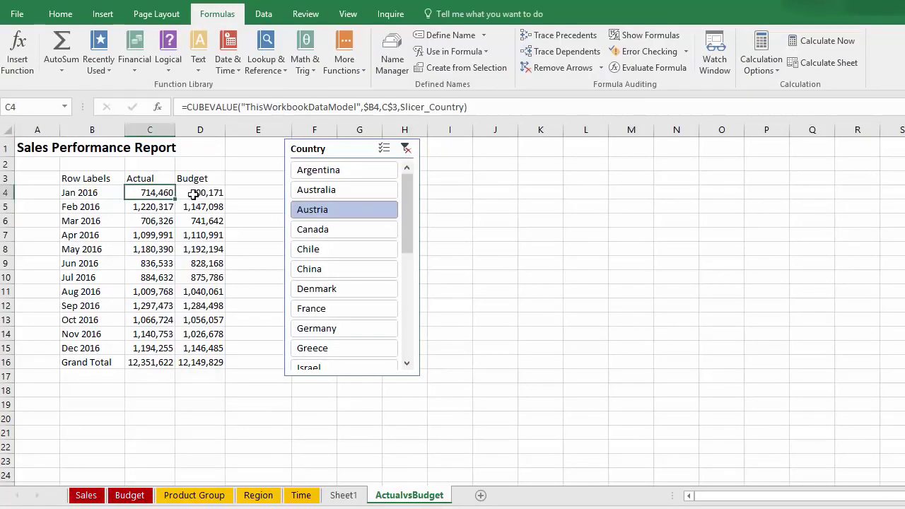
Clear the Actual and Budget values except C4, and refill them by extending C4's formula down to row 16 and across to column D.
{"action": "left_click_drag", "start_coordinate": [194, 196], "coordinate": [132, 363]}
{"action": "key", "text": "Delete"}
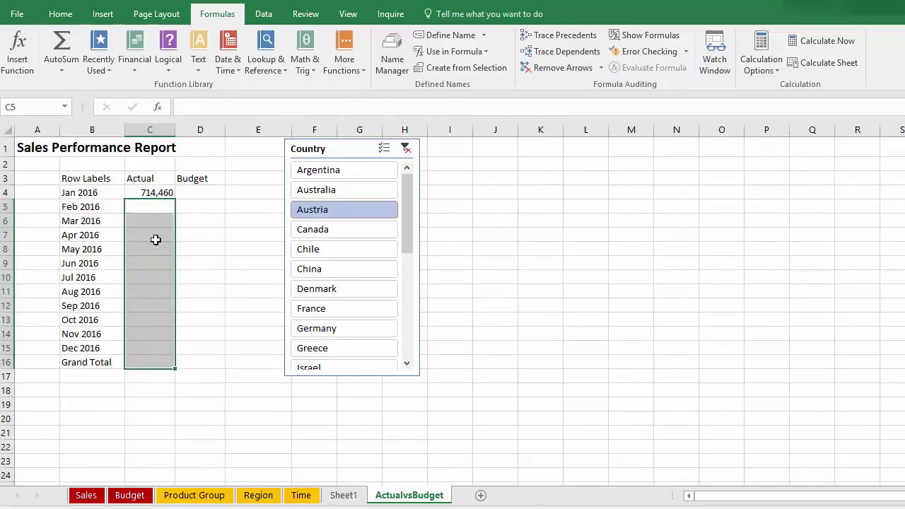
{"action": "left_click", "coordinate": [150, 194]}
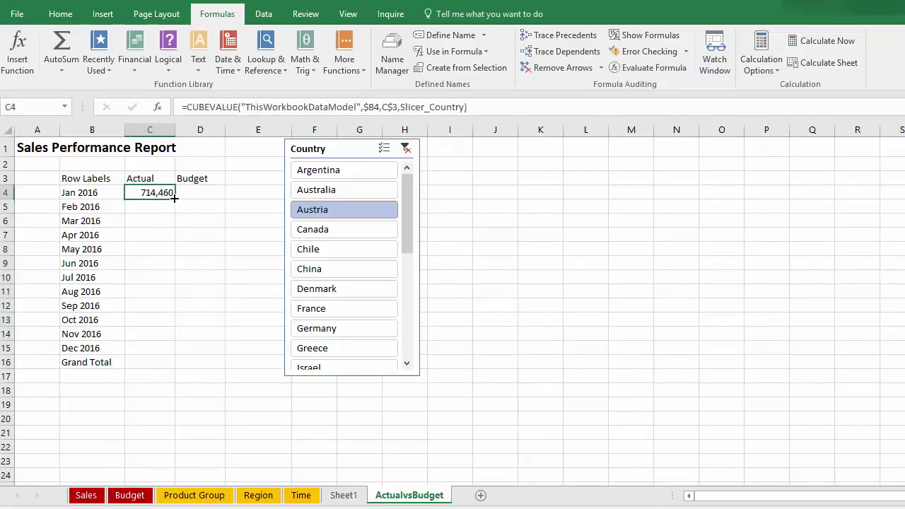
{"action": "double_click", "coordinate": [174, 198]}
{"action": "left_click_drag", "start_coordinate": [174, 369], "coordinate": [225, 370]}
{"action": "left_click", "coordinate": [241, 192]}
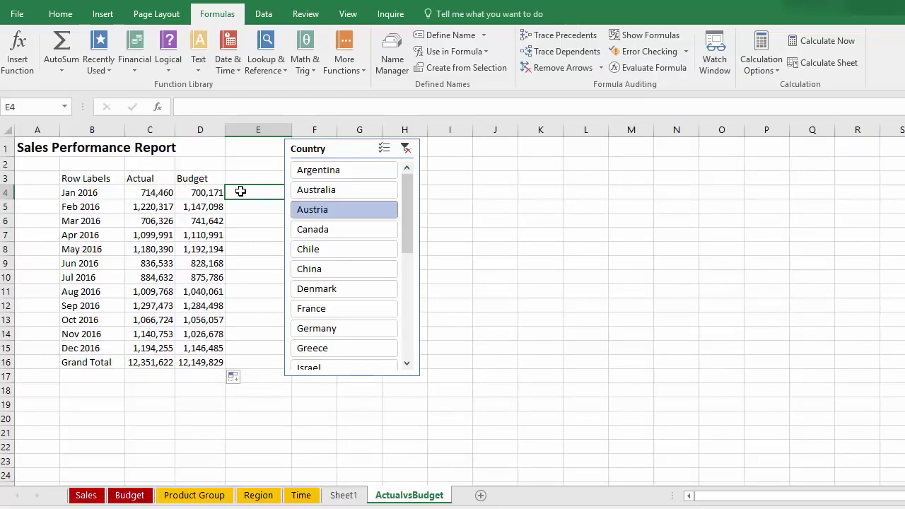
Insert an empty column between the Actual and Budget columns.
{"action": "left_click", "coordinate": [200, 129]}
{"action": "right_click", "coordinate": [200, 131]}
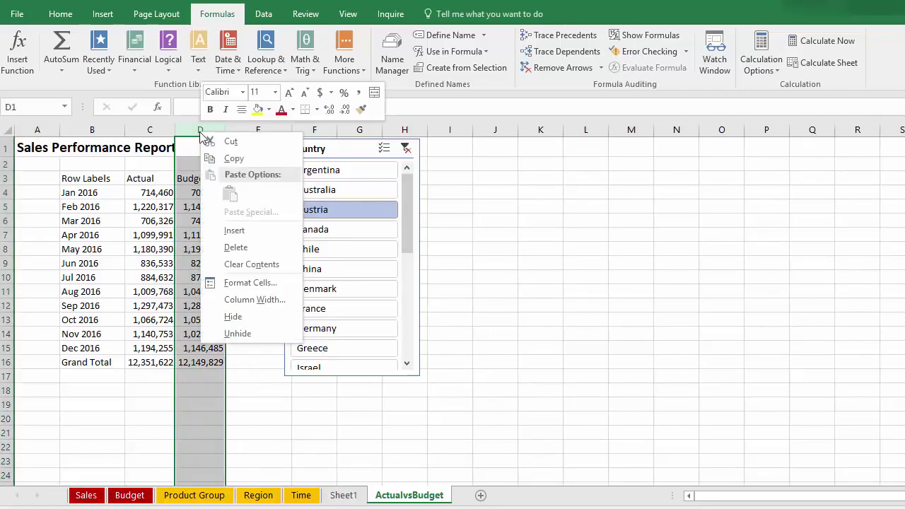
{"action": "left_click", "coordinate": [228, 229]}
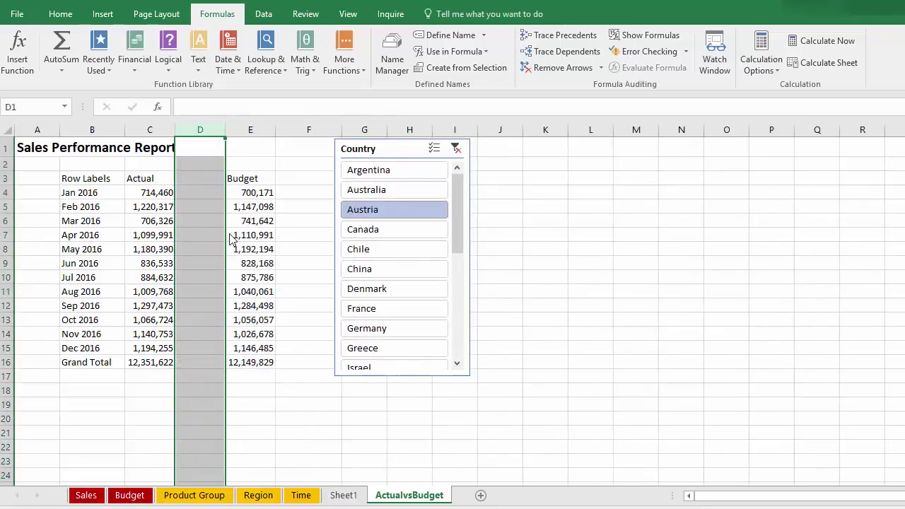
Copy the Jul 2016 to Grand Total block in B10:E16 and paste it starting at B12.
{"action": "left_click", "coordinate": [65, 281]}
{"action": "left_click_drag", "start_coordinate": [65, 281], "coordinate": [251, 361]}
{"action": "key", "text": "ctrl+c"}
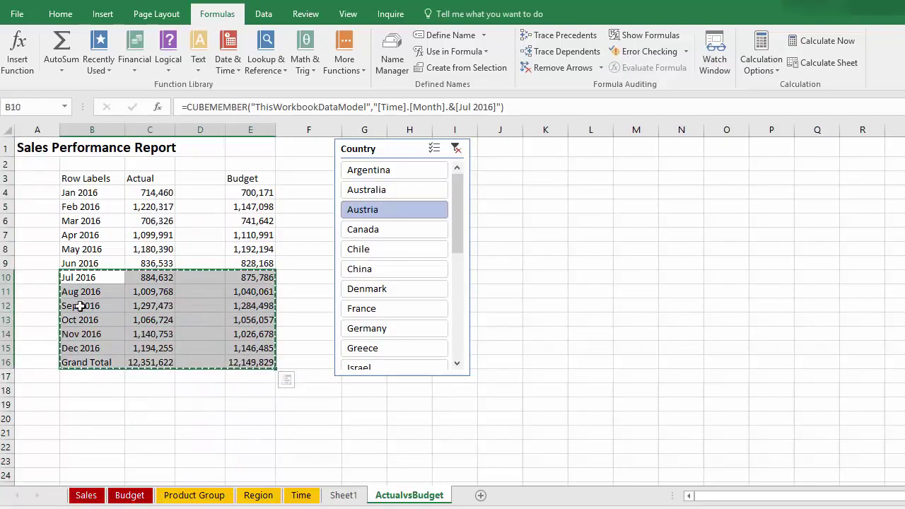
{"action": "left_click", "coordinate": [71, 305]}
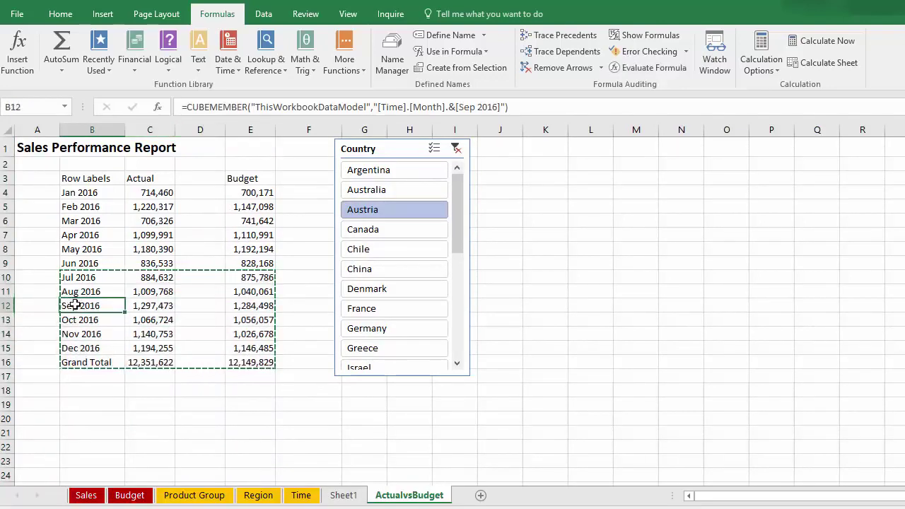
{"action": "key", "text": "ctrl+v"}
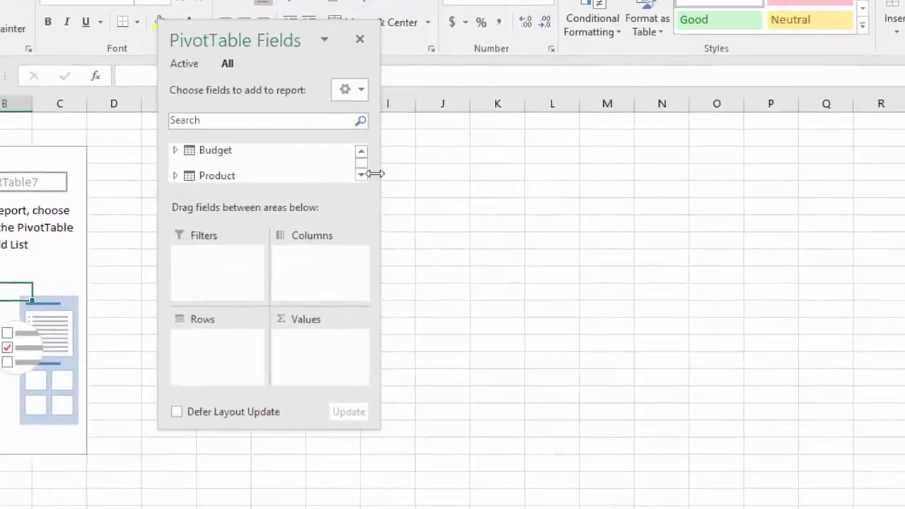
Open the Var % measure for editing from the PivotTable field list.
{"action": "left_click", "coordinate": [361, 174]}
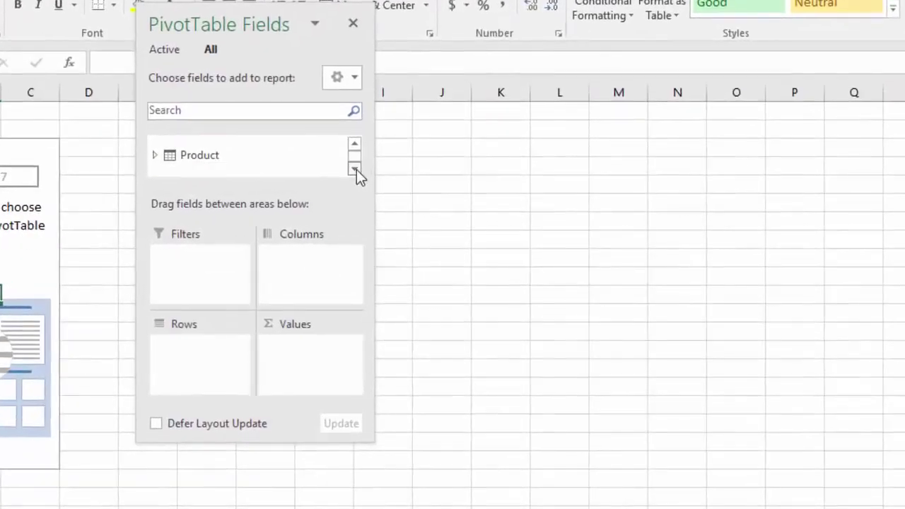
{"action": "left_click", "coordinate": [362, 174]}
{"action": "left_click", "coordinate": [361, 174]}
{"action": "left_click", "coordinate": [362, 174]}
{"action": "left_click", "coordinate": [356, 170]}
{"action": "left_click", "coordinate": [356, 170]}
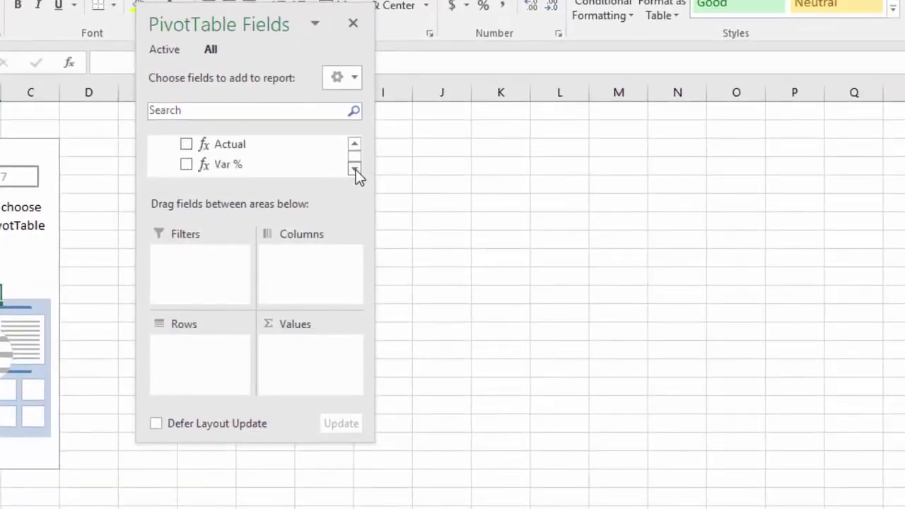
{"action": "right_click", "coordinate": [223, 170]}
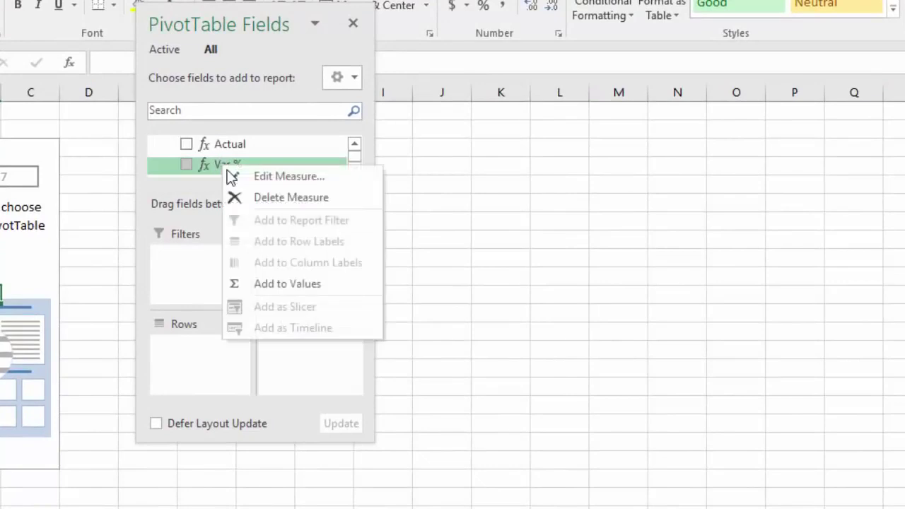
{"action": "left_click", "coordinate": [278, 177]}
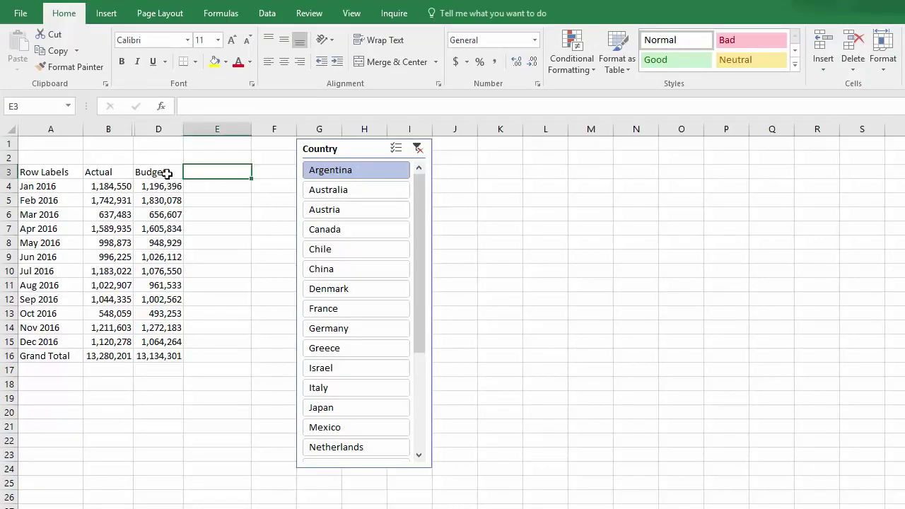
Copy the Budget header and its values in D3:D16 and paste them into the empty column starting at E3.
{"action": "left_click_drag", "start_coordinate": [167, 173], "coordinate": [147, 350]}
{"action": "key", "text": "ctrl+c"}
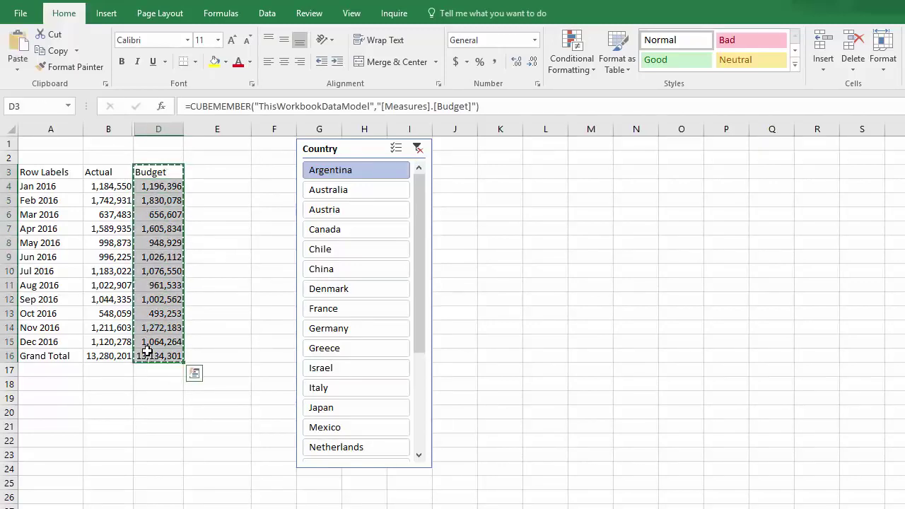
{"action": "left_click", "coordinate": [214, 172]}
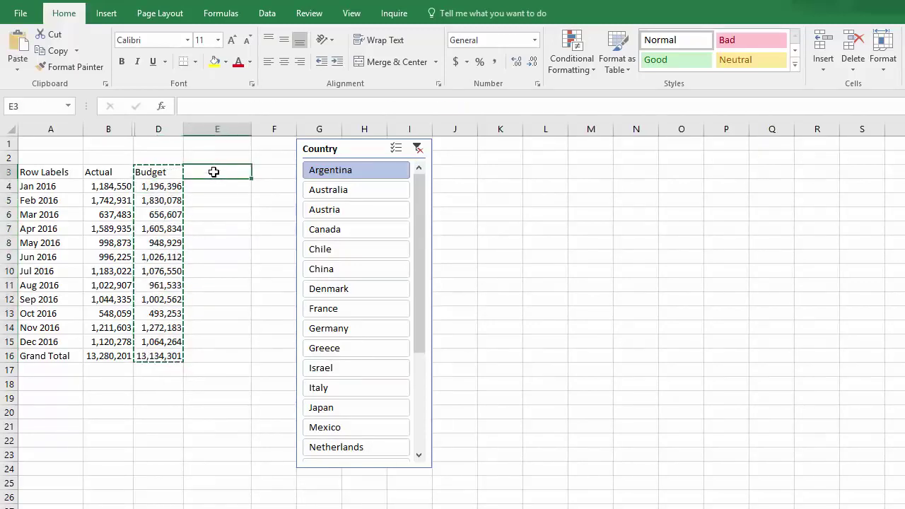
{"action": "key", "text": "ctrl+v"}
Change the measure in E3's CUBEMEMBER formula to [Measures].[Var %].
{"action": "left_click_drag", "start_coordinate": [438, 107], "coordinate": [469, 106]}
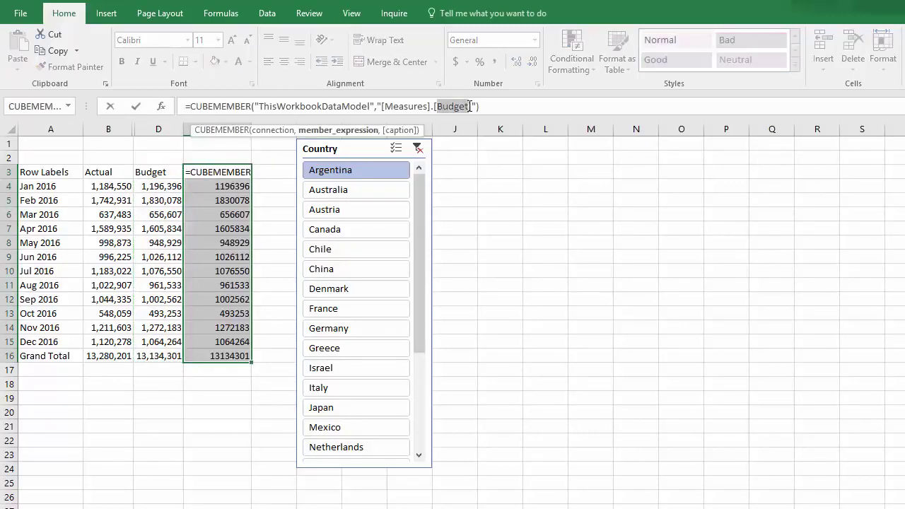
{"action": "type", "text": "Var "}
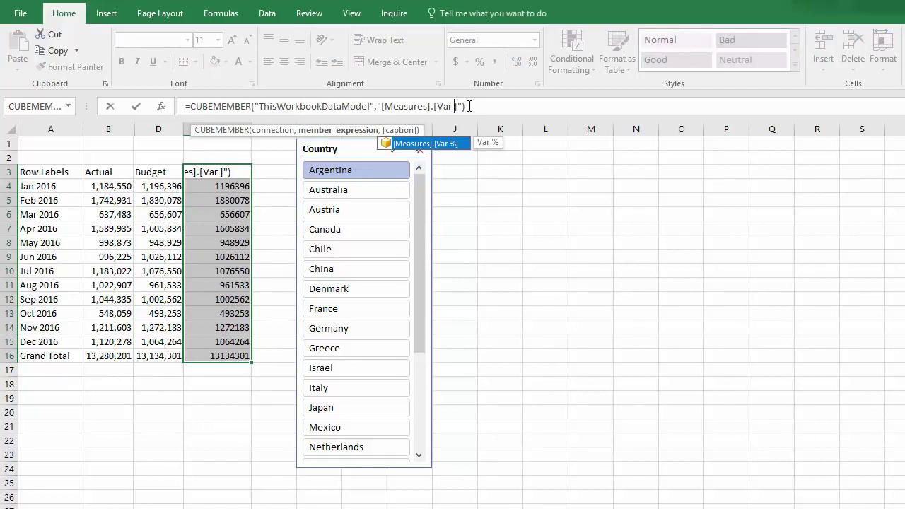
{"action": "type", "text": "%"}
{"action": "key", "text": "Return"}
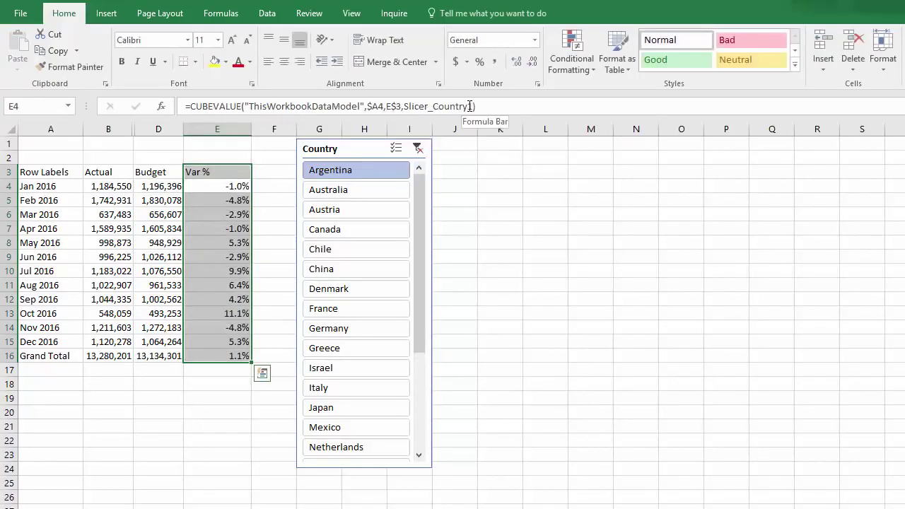
Examine the Var % header formula in E3 and the function arguments of the CUBEVALUE formula in E4.
{"action": "left_click", "coordinate": [231, 175]}
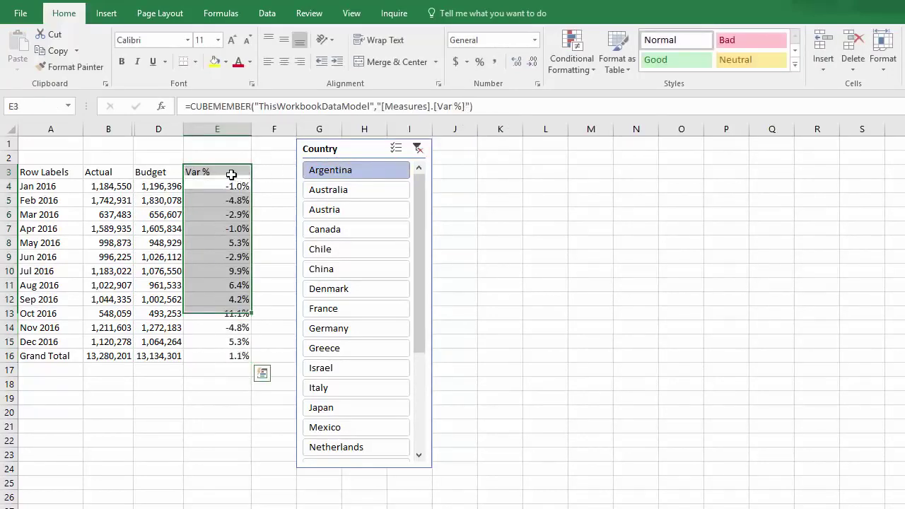
{"action": "key", "text": "Down"}
{"action": "key", "text": "shift+F3"}
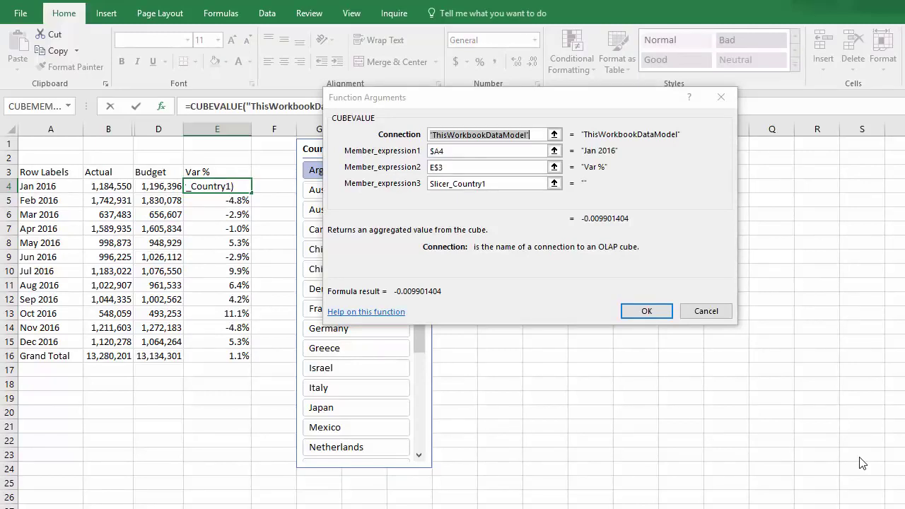
{"action": "left_click_drag", "start_coordinate": [475, 102], "coordinate": [450, 120]}
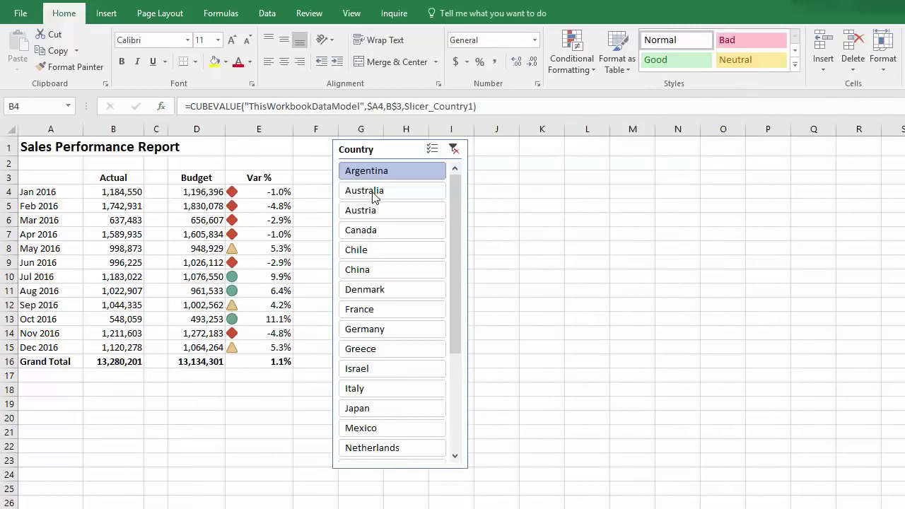
Filter the formatted Sales Performance Report by Australia, Austria and finally Canada using the Country slicer.
{"action": "left_click", "coordinate": [375, 195]}
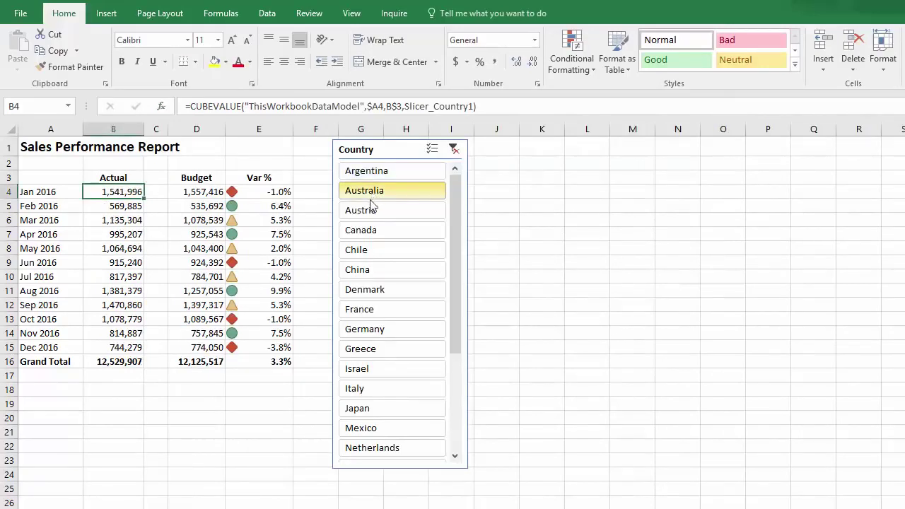
{"action": "left_click", "coordinate": [368, 212]}
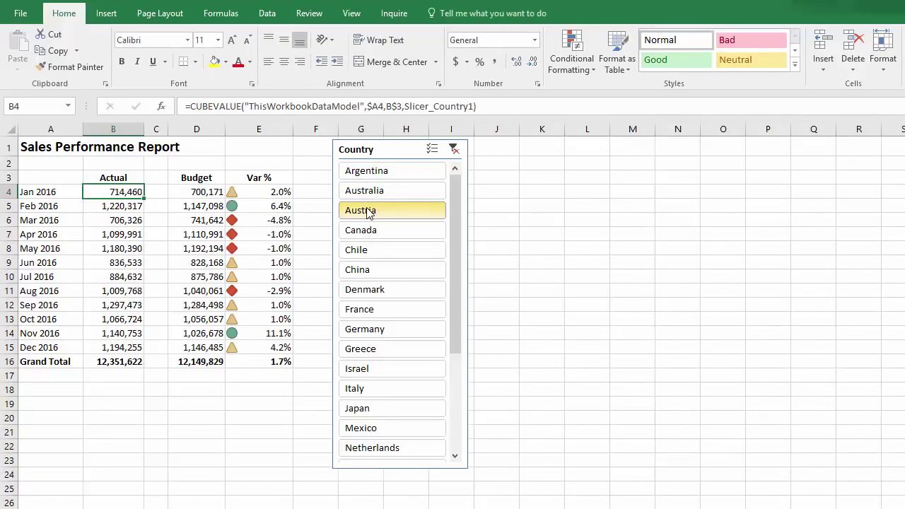
{"action": "left_click", "coordinate": [369, 235]}
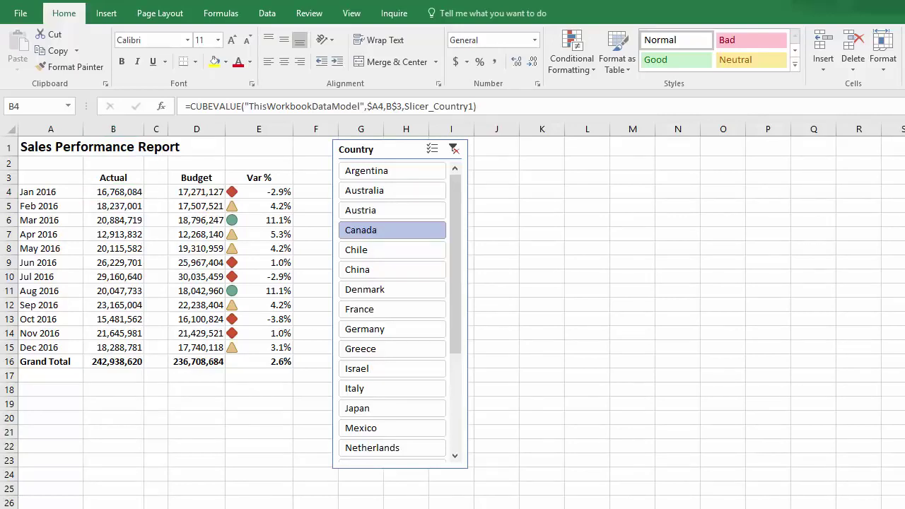
{"action": "left_click", "coordinate": [853, 461]}
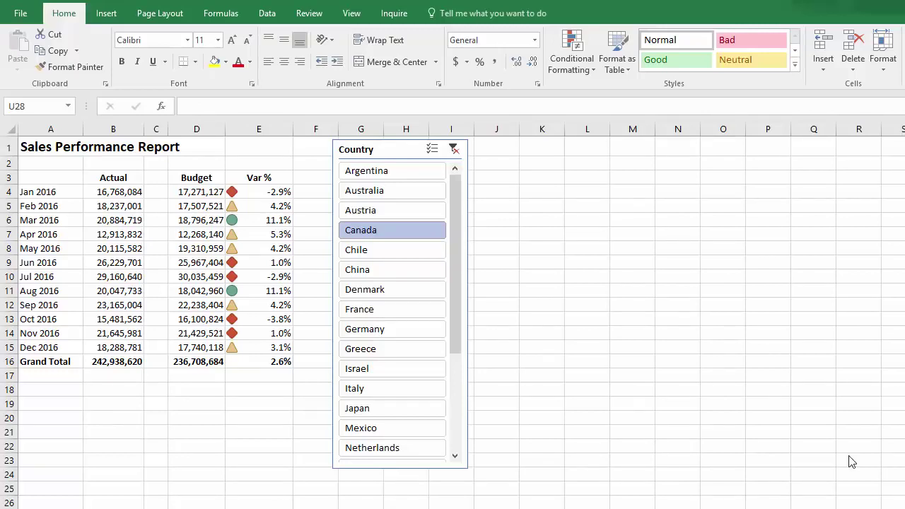